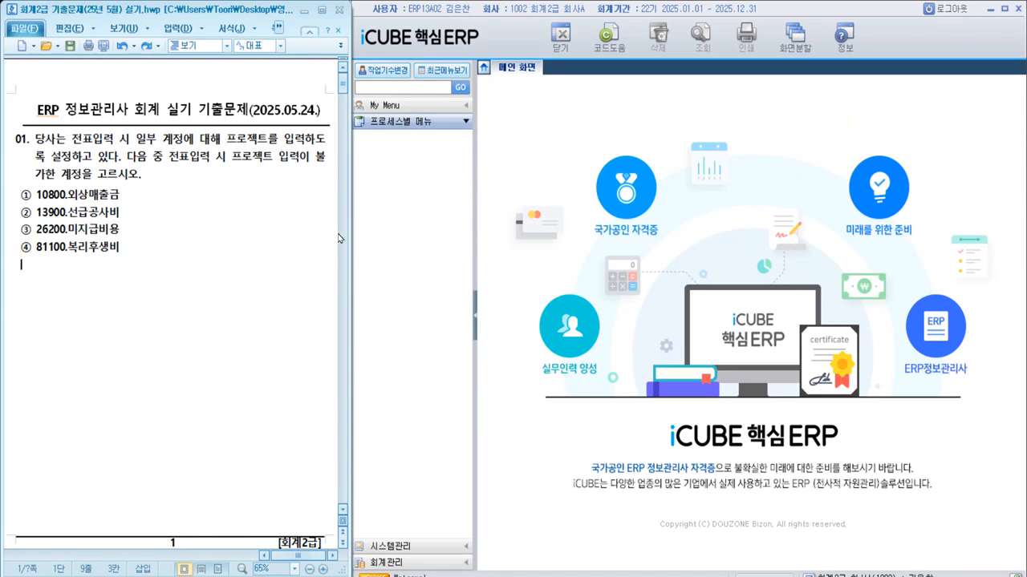
Highlight the word 계정 in question 01 and open the 계정과목등록 screen from 기초정보관리 under 회계관리 in iCUBE 핵심ERP
drag(61, 173, 81, 175)
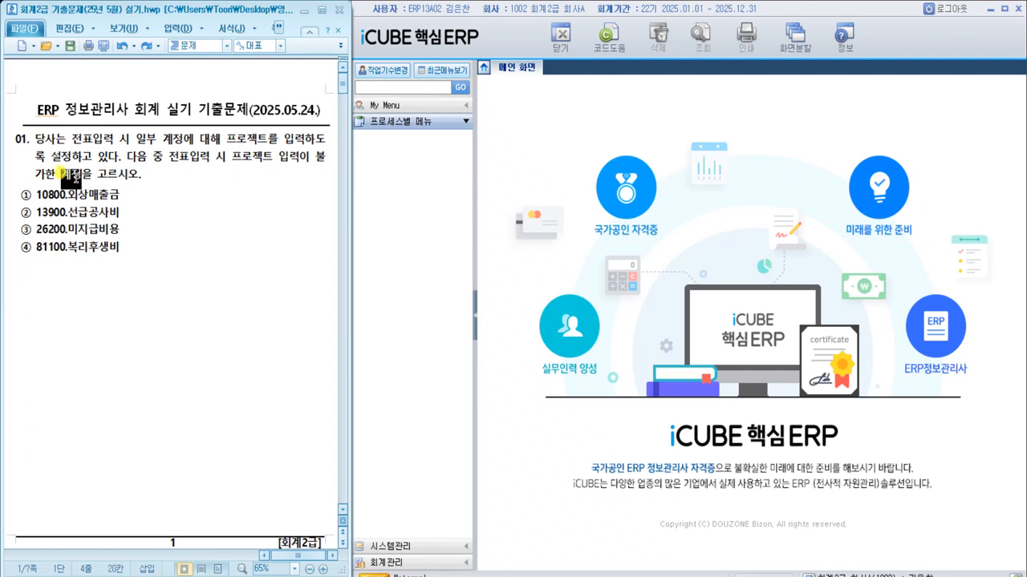
click(156, 346)
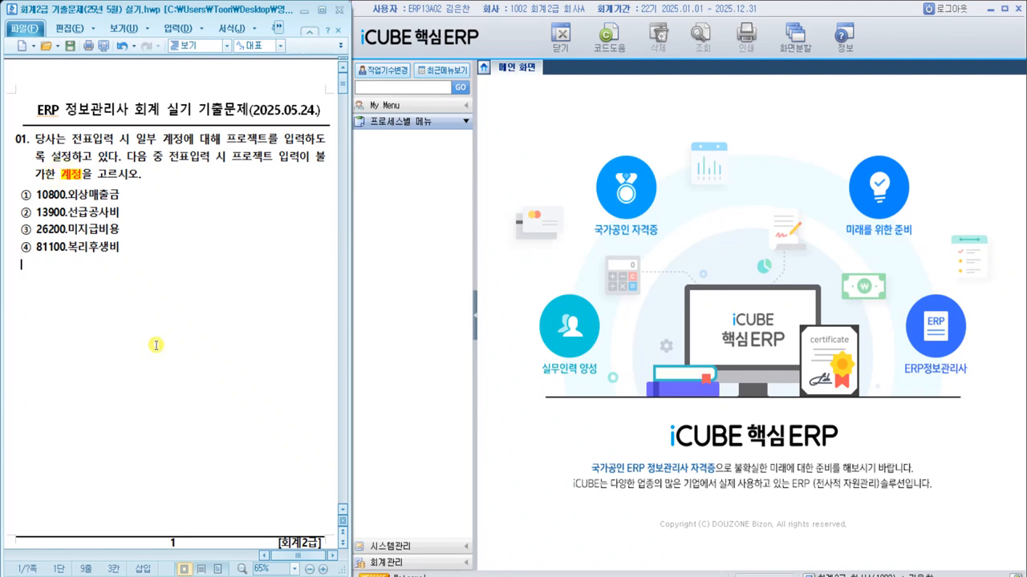
click(436, 568)
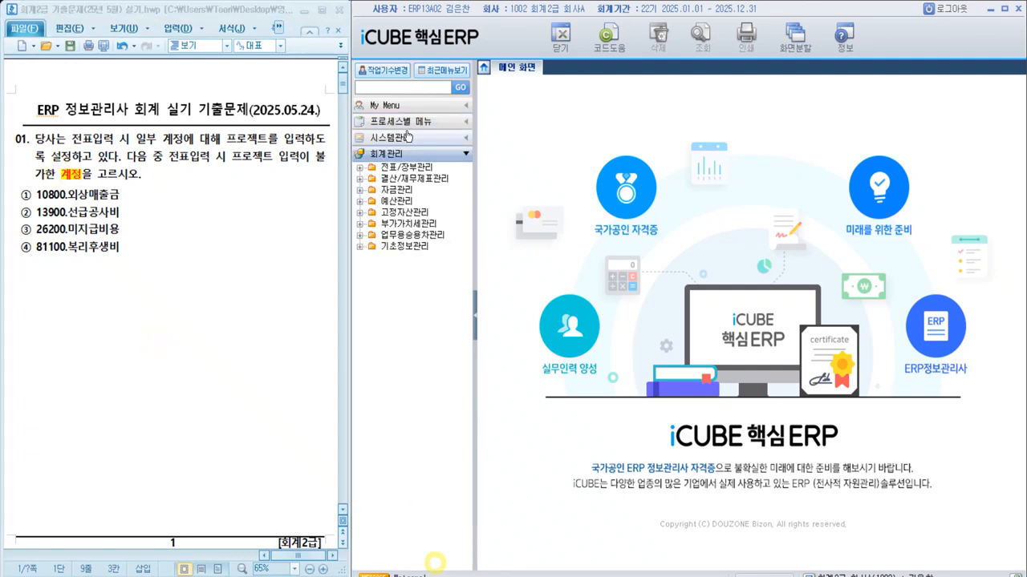
click(405, 247)
click(396, 259)
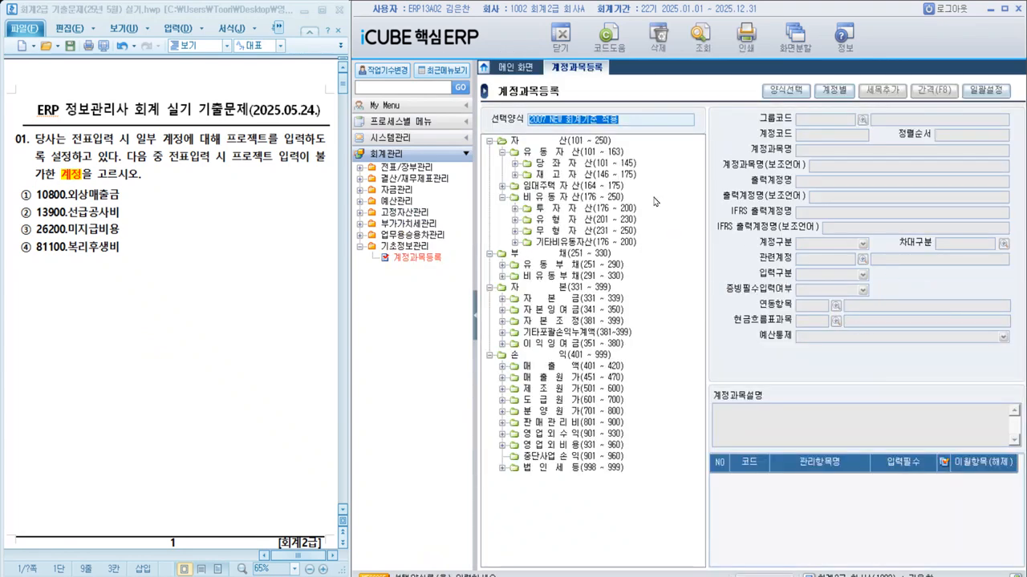
Look up account 10800 외상매출금 under 당좌자산 and check its management items for 프로젝트
double_click(586, 165)
click(575, 232)
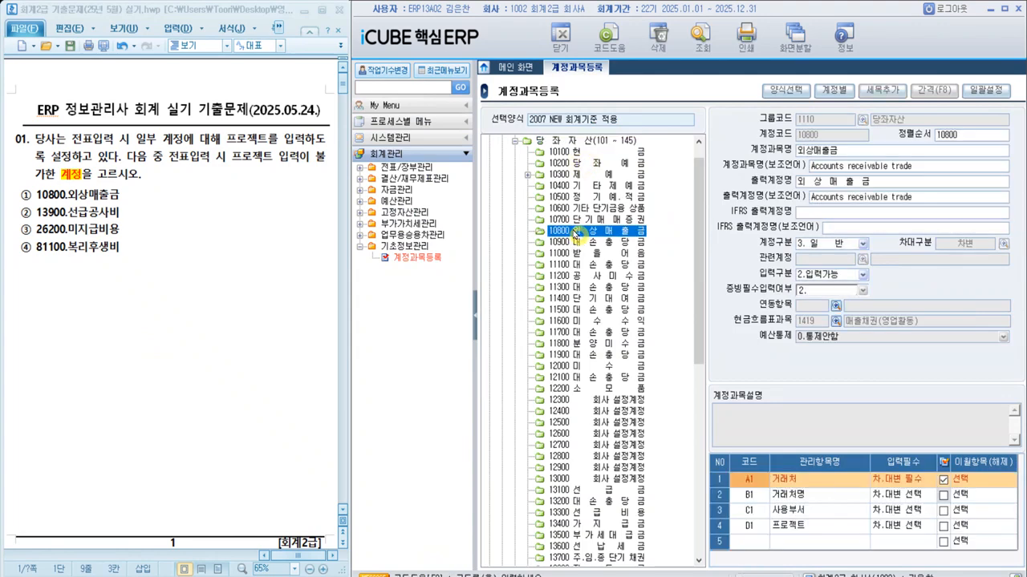
click(474, 317)
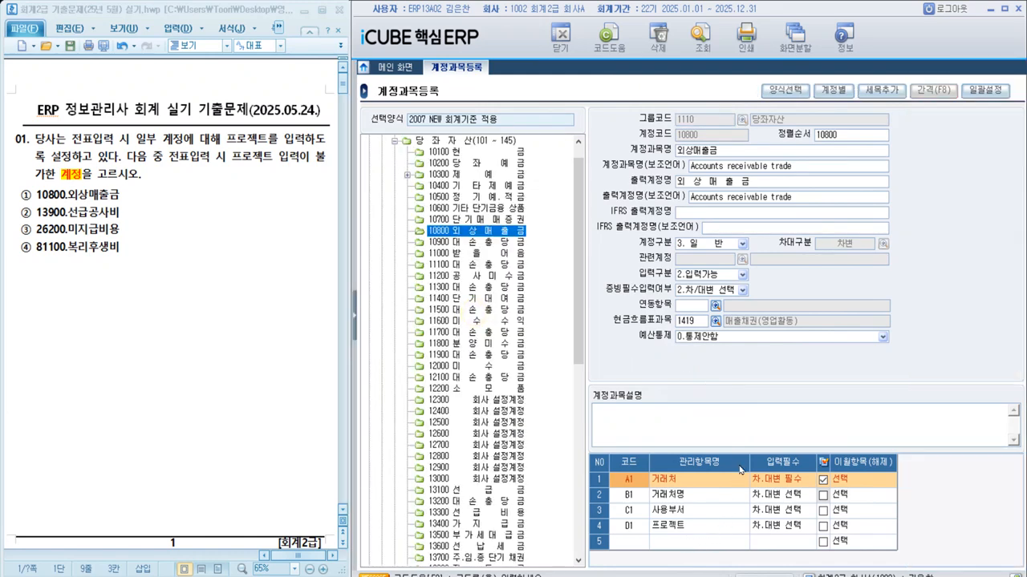
click(678, 527)
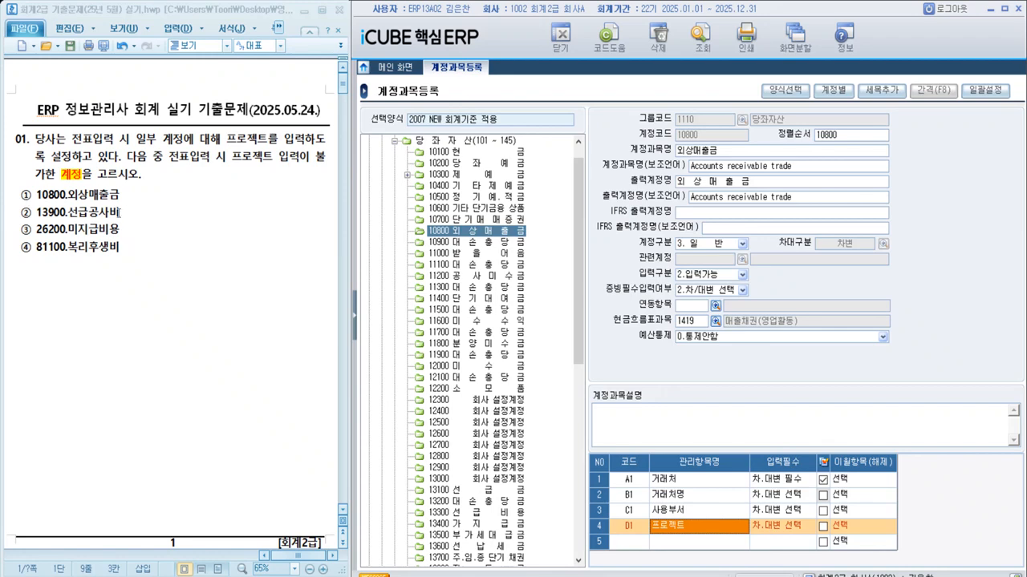
Look up account 13900 선급공사비 under 당좌자산 and check its management items for 프로젝트
scroll(437, 439, down, 5)
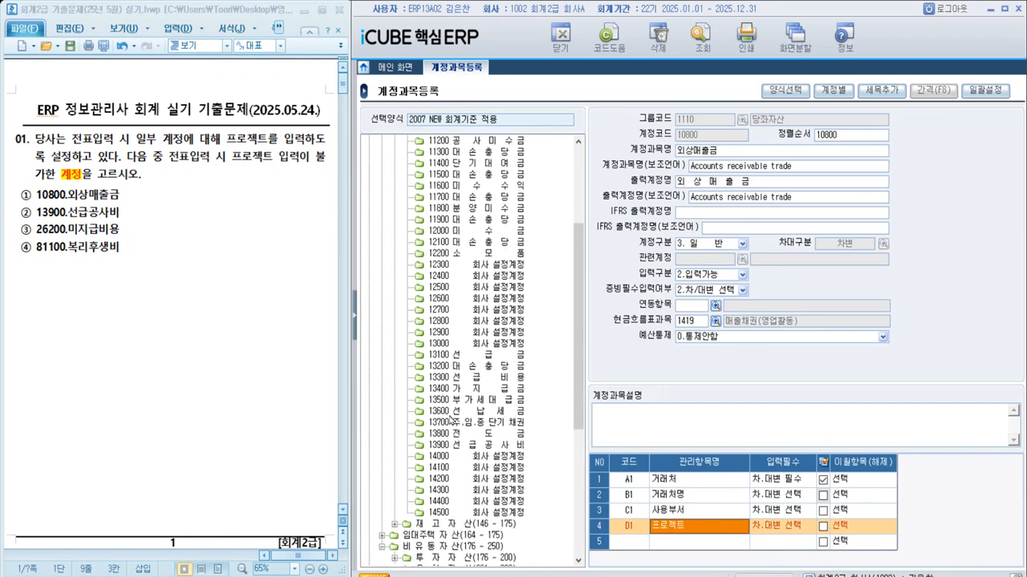
click(454, 413)
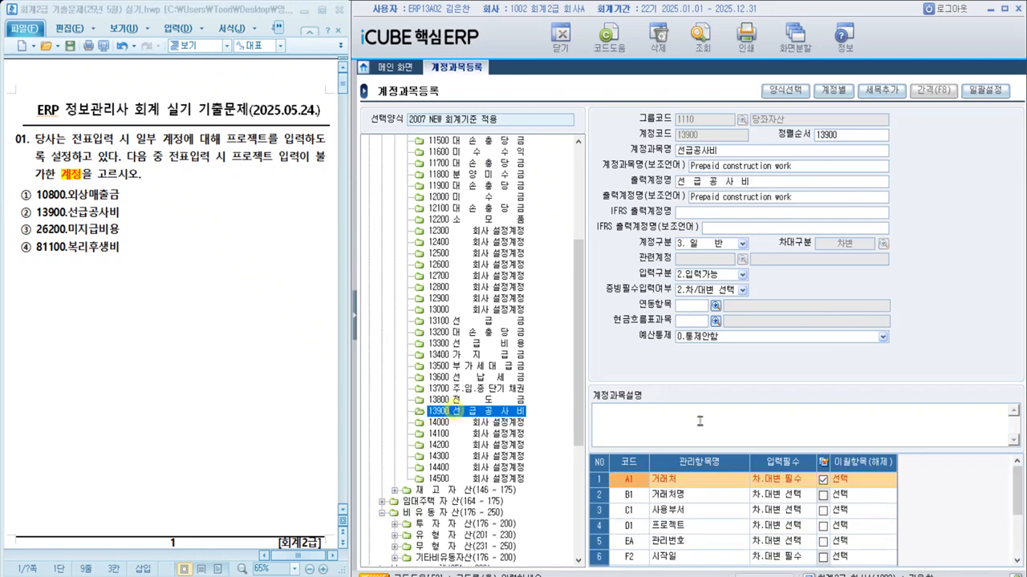
click(683, 526)
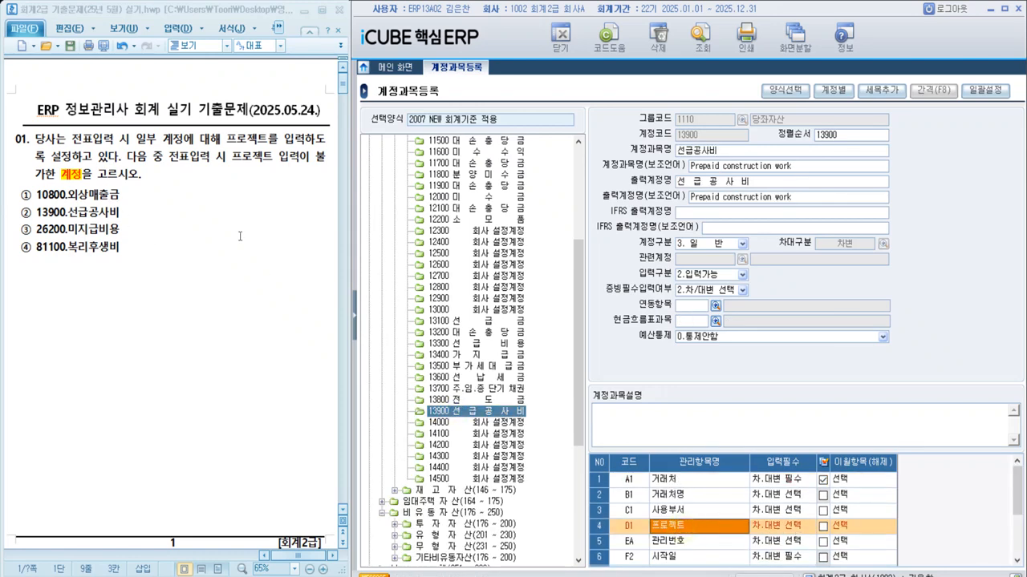
Collapse 당좌자산 and check the management items of account 26200 미지급비용 under 유동부채
scroll(418, 210, up, 5)
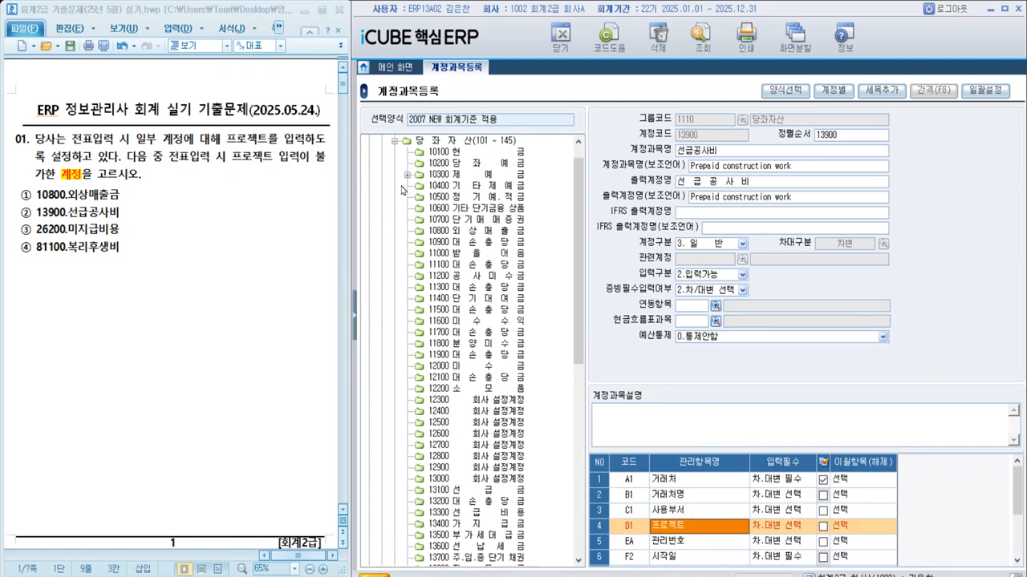
click(394, 142)
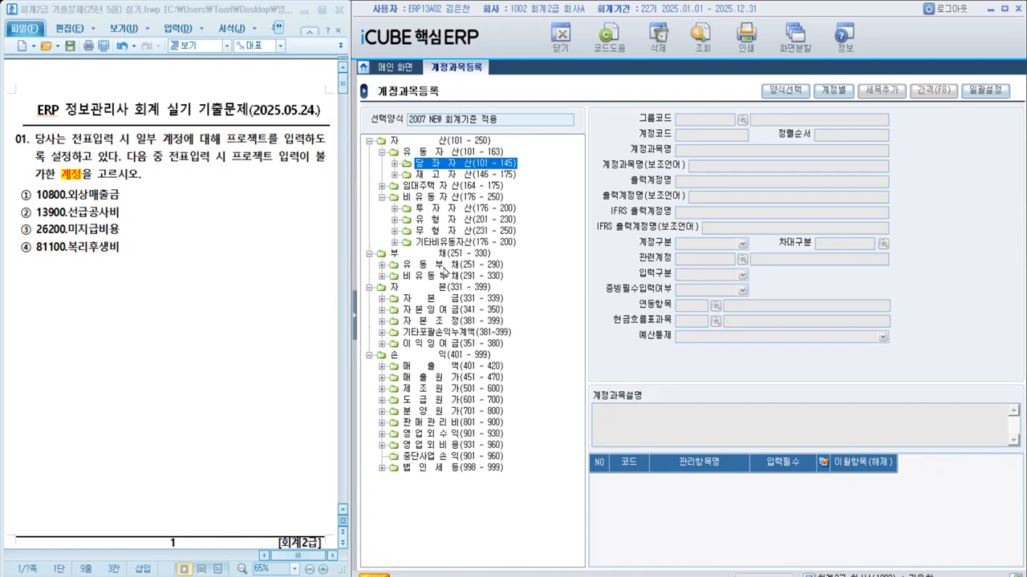
double_click(443, 265)
click(443, 277)
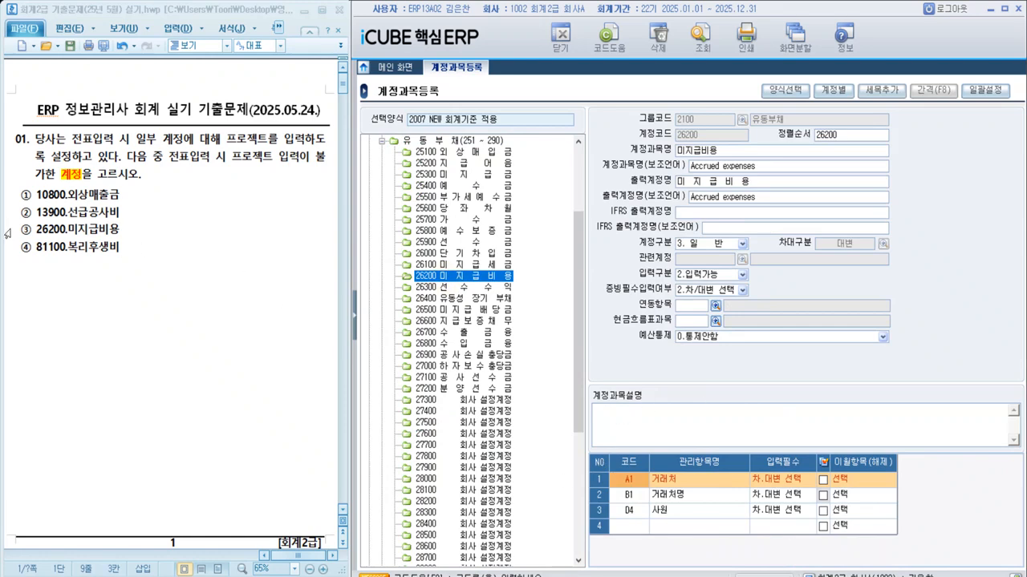
Highlight answer ③ 26200.미지급비용 of question 01 in the exam document
drag(20, 236, 121, 230)
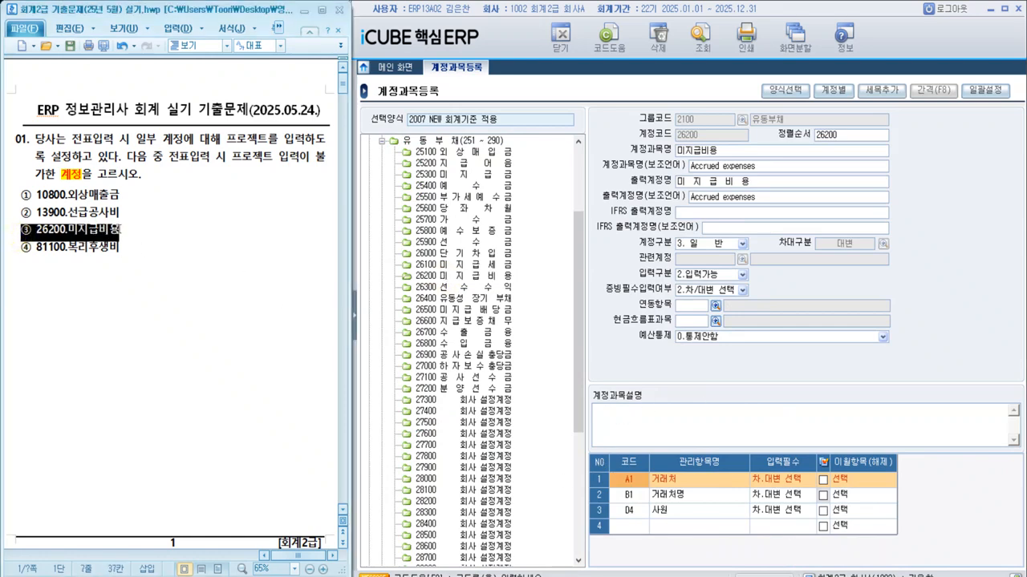
key(alt+c)
click(167, 264)
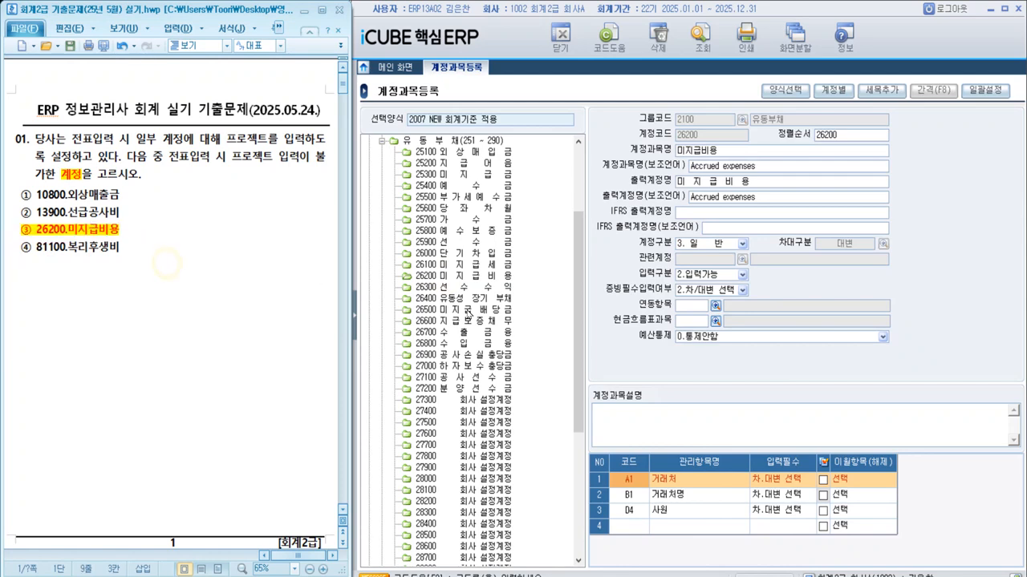
Look up account 81100 복리후생비 under 판매관리비 in iCUBE 핵심ERP and check its management items for 프로젝트
scroll(470, 316, down, 7)
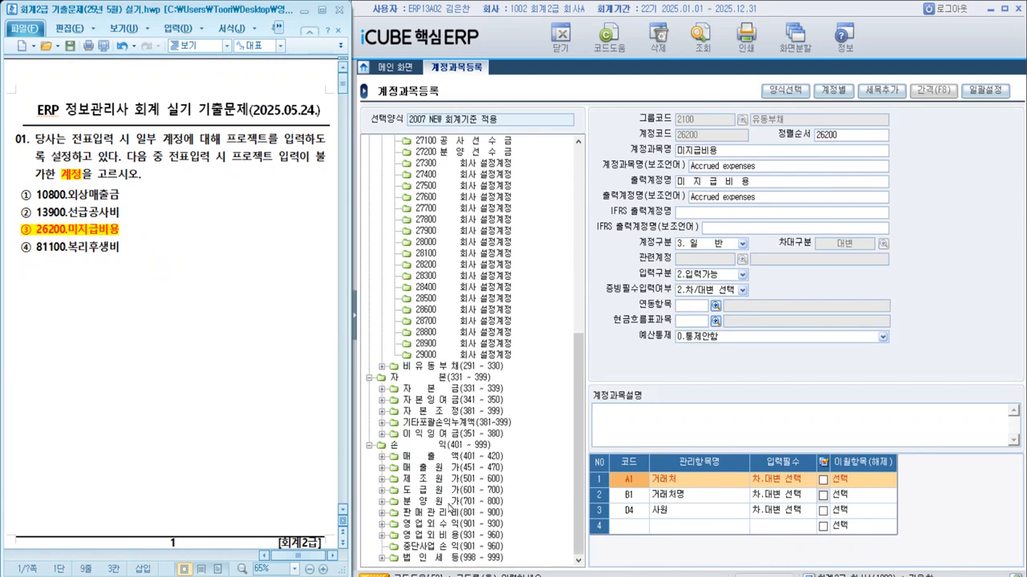
double_click(436, 514)
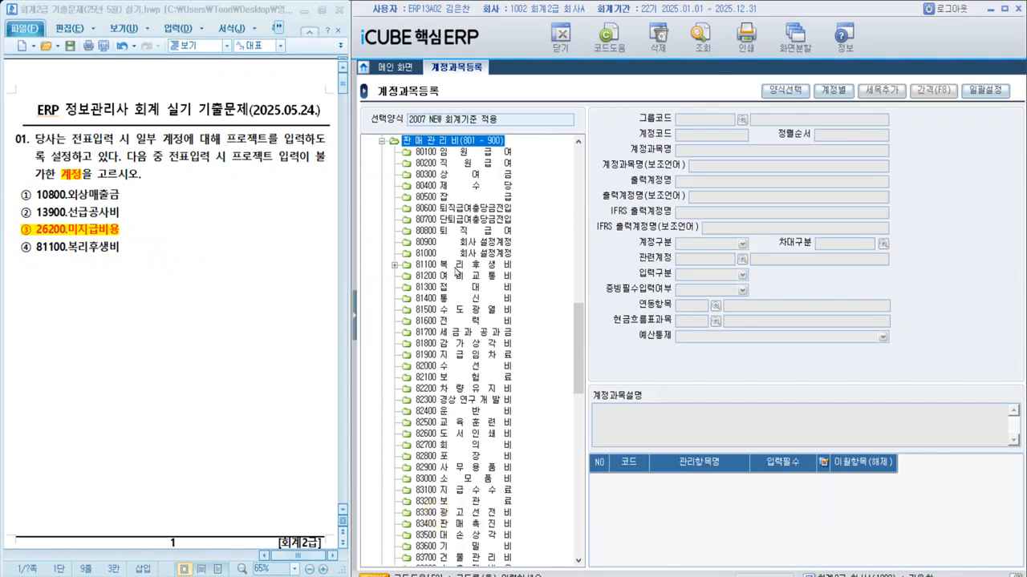
click(457, 265)
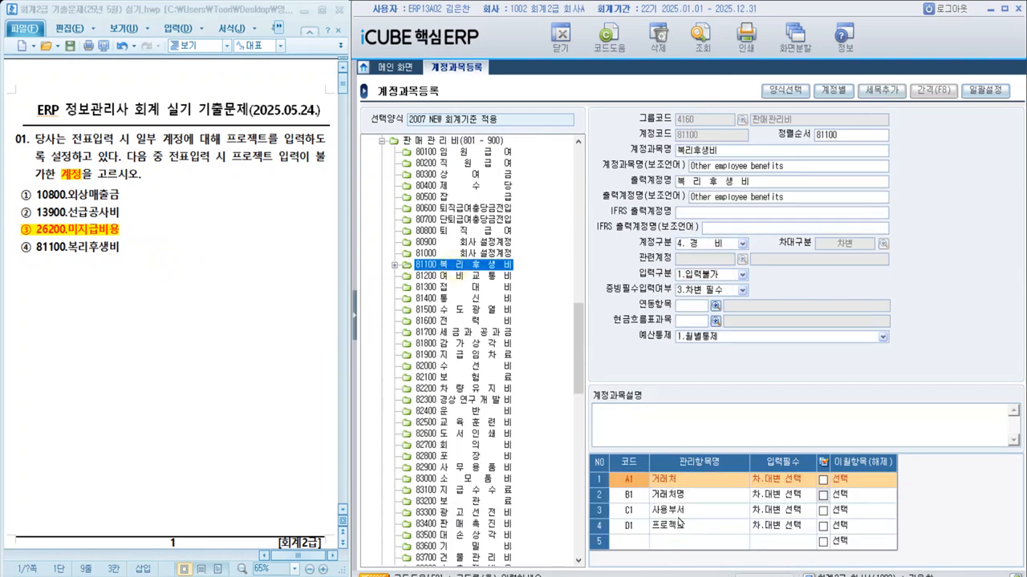
Highlight the words 시스템 환경설정 in question 02 of the exam document
scroll(268, 273, down, 10)
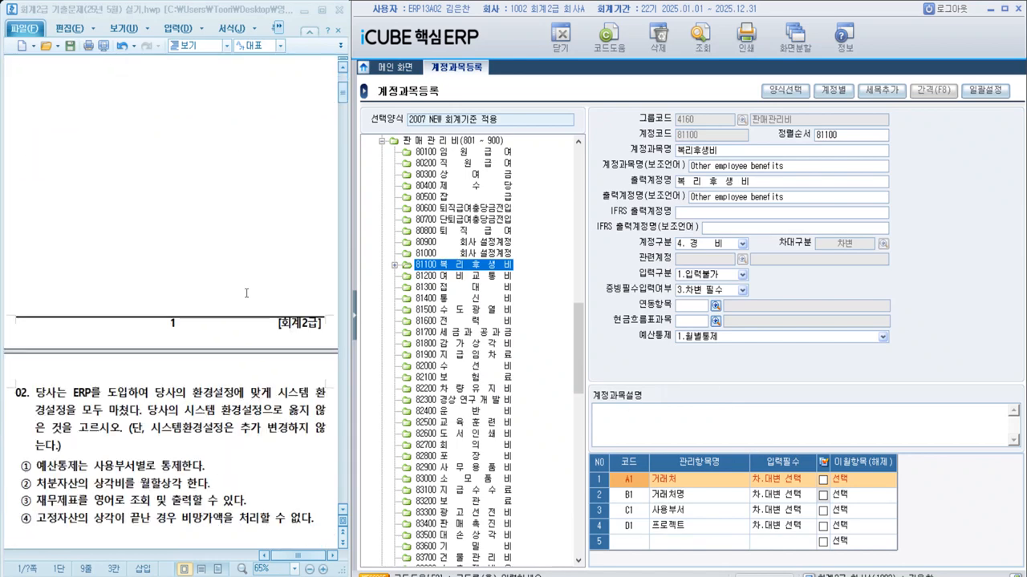
click(238, 297)
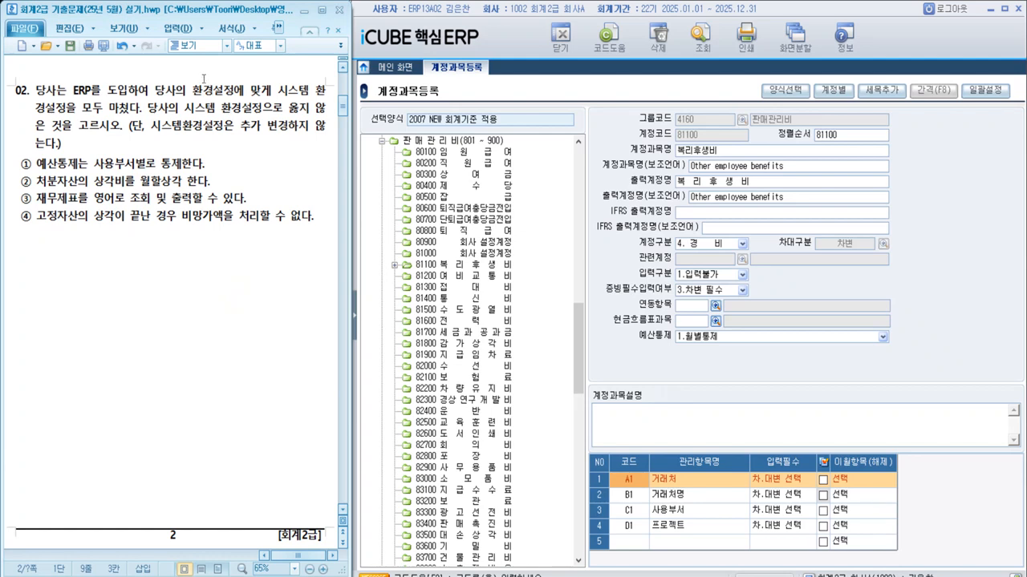
drag(185, 117, 262, 112)
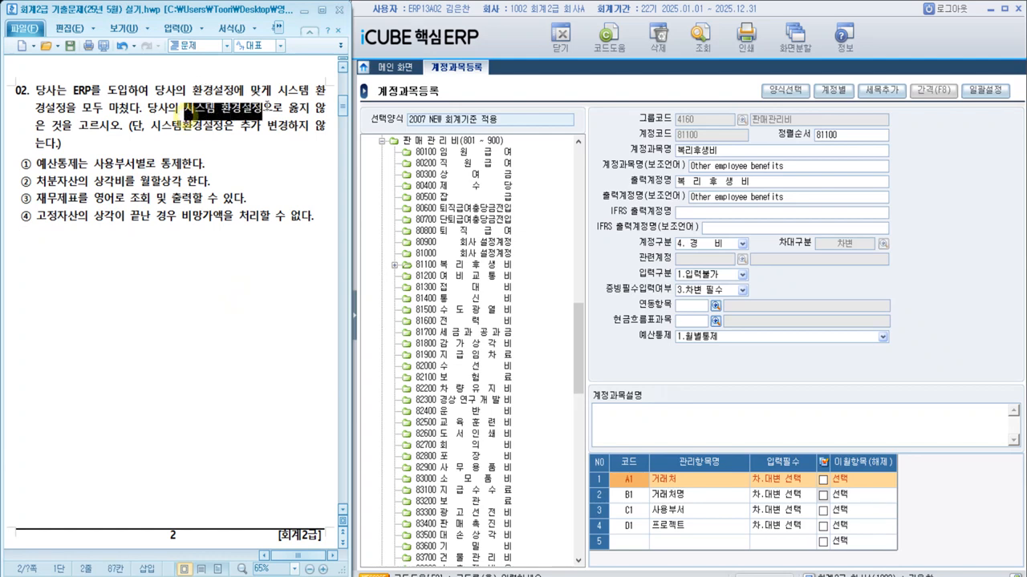
key(alt+c)
click(295, 256)
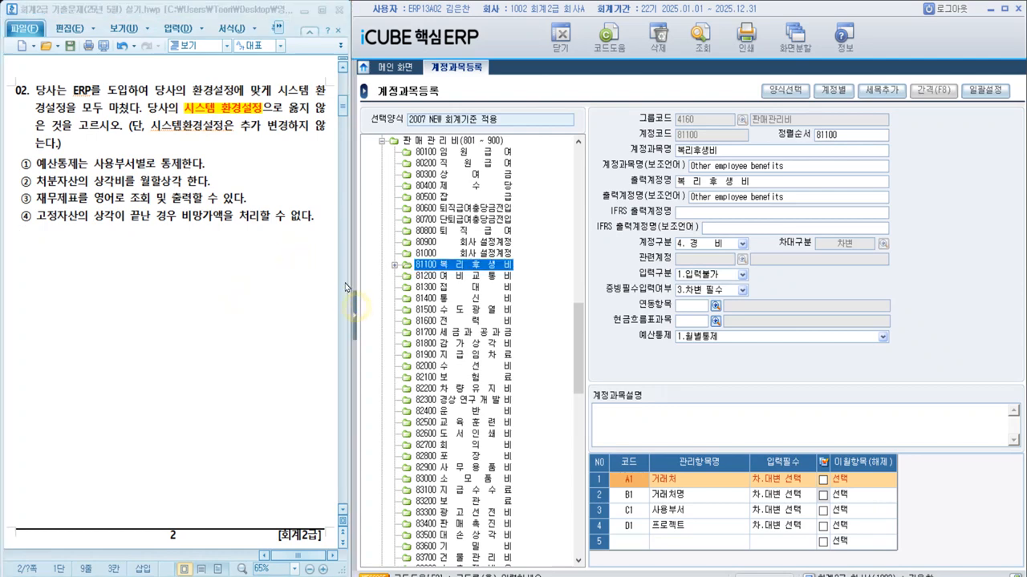
Open the 시스템환경설정 screen from 회사등록정보 under 시스템관리 in iCUBE 핵심ERP and give it the full window width
click(356, 305)
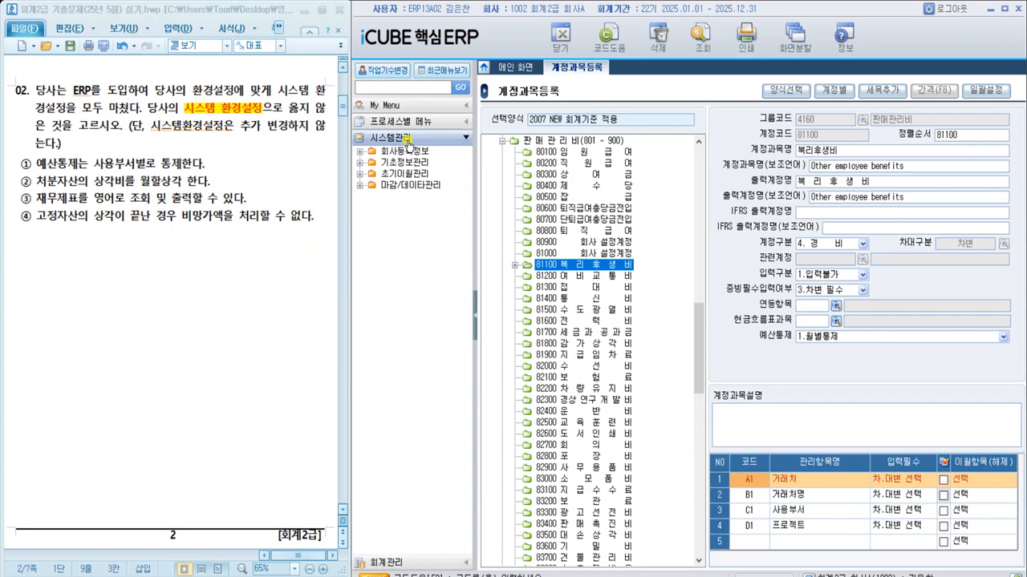
click(407, 138)
click(409, 151)
click(420, 207)
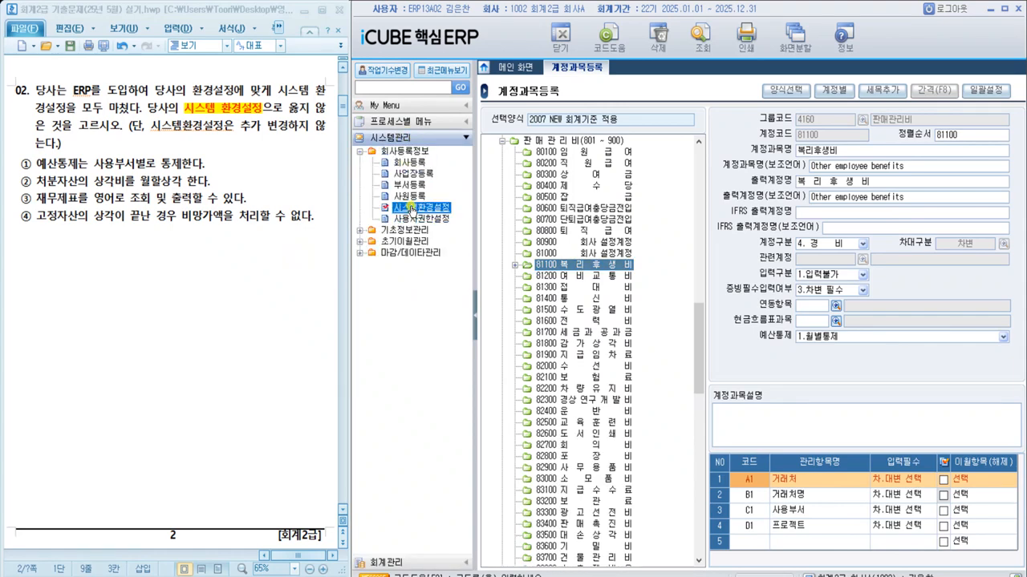
click(476, 315)
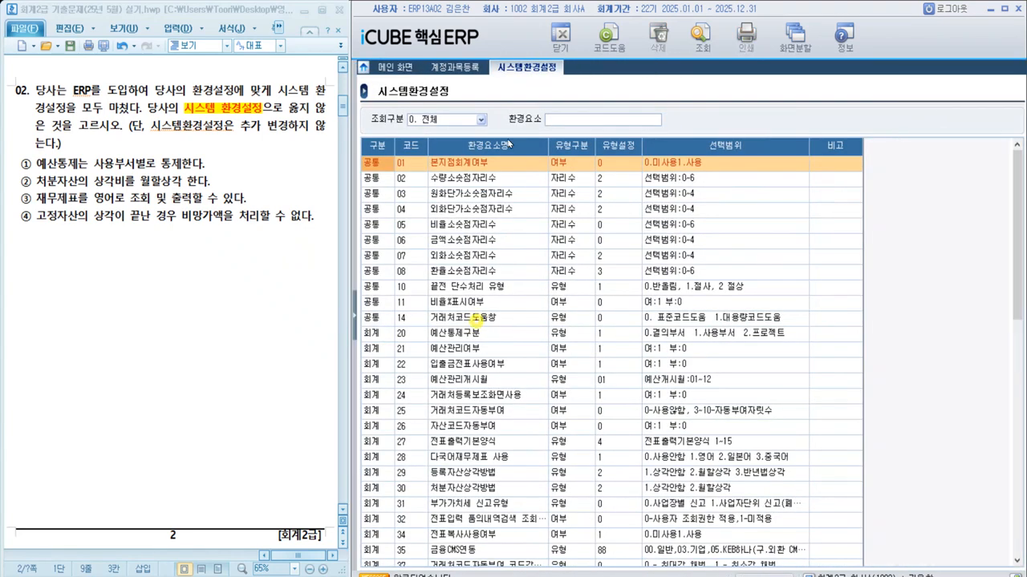
Filter the system settings by 조회구분 1. 공통, and switch the filter to 2. 회계
click(434, 118)
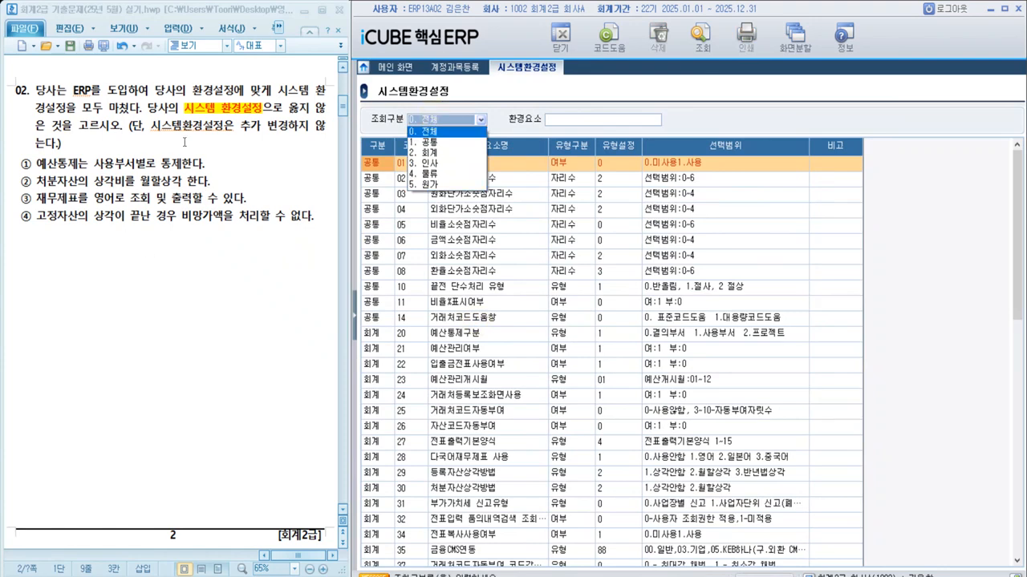
click(433, 142)
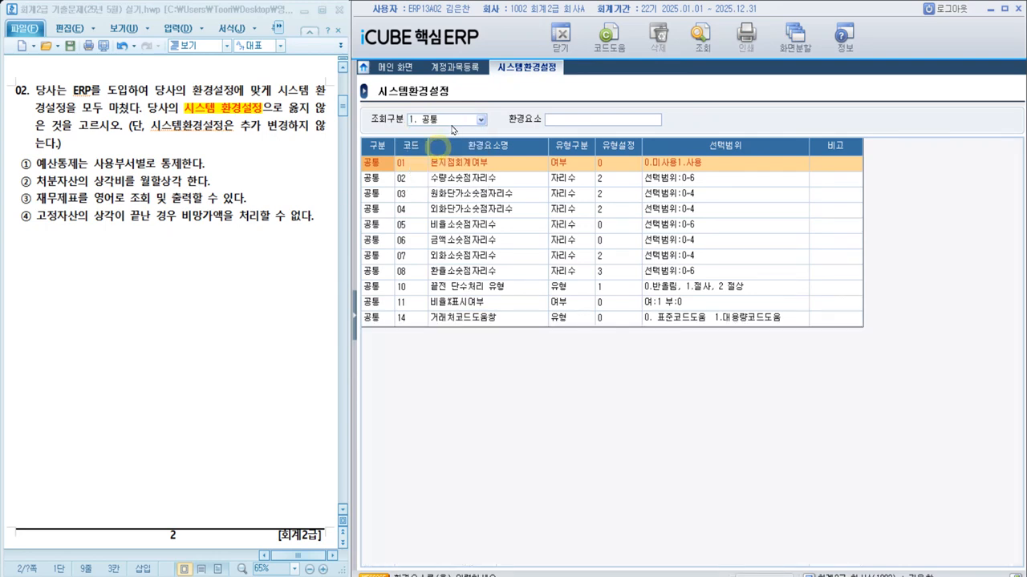
click(451, 120)
click(433, 151)
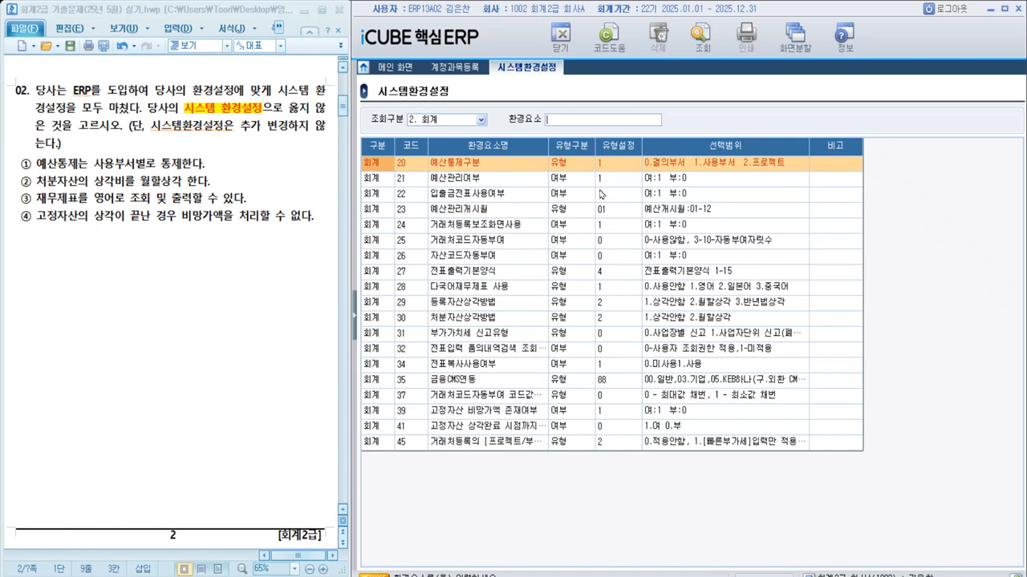
Check the accounting settings for 처분자산상각방법, 다국어재무제표 사용 and 고정자산 비망가액 존재여부 against the answers of question 02
click(515, 320)
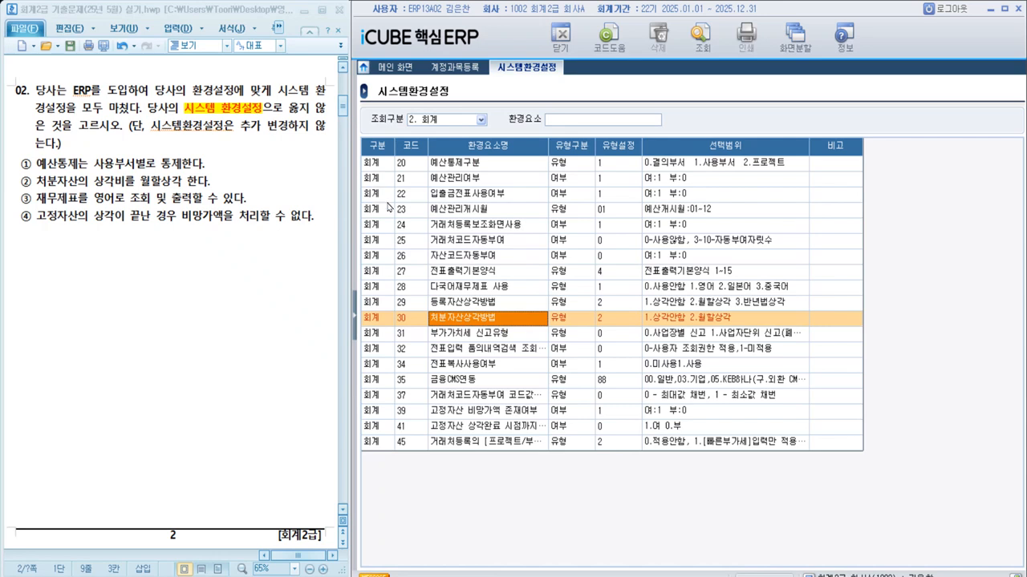
click(453, 289)
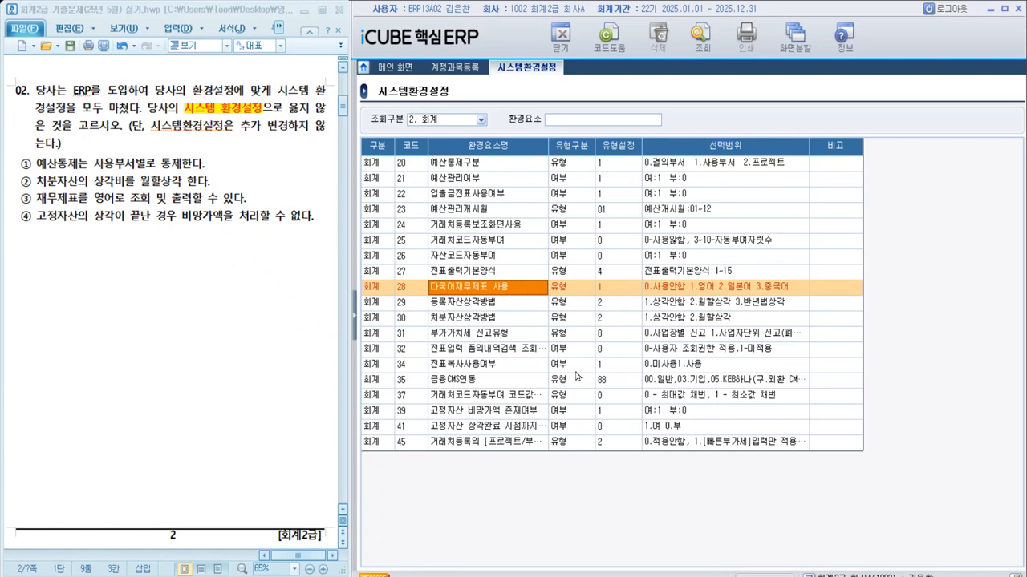
click(515, 412)
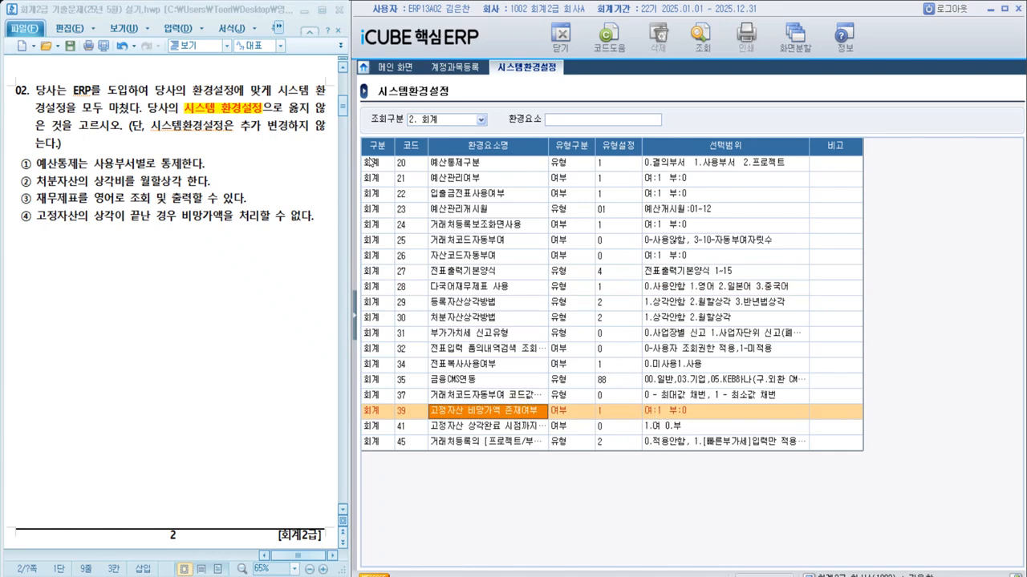
Highlight answer ④, about 고정자산 and 비망가액, of question 02 in the exam document
drag(13, 224, 321, 220)
click(285, 351)
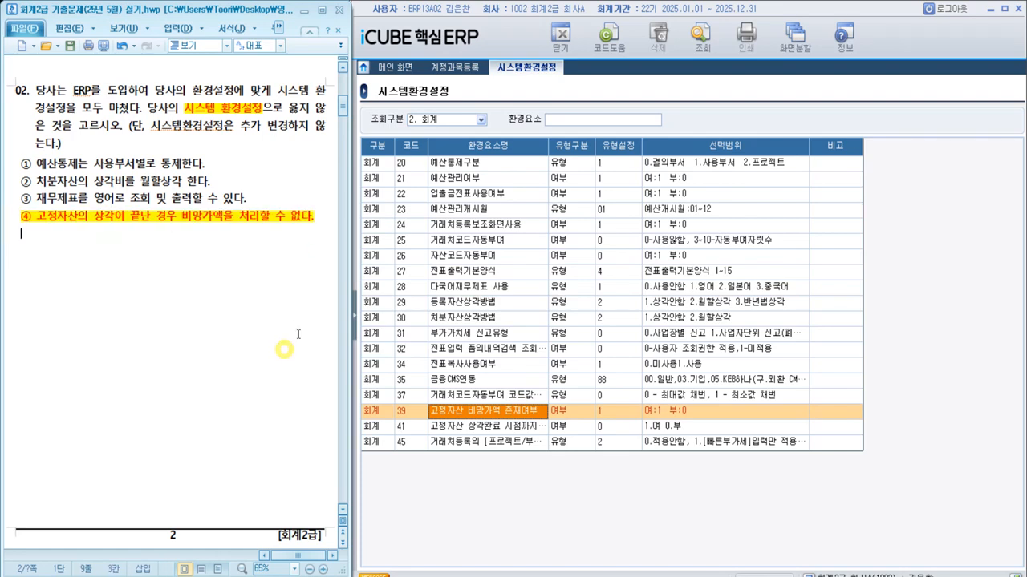
Go to question 03 and open the 사원등록 screen from 회사등록정보 under 시스템관리 in iCUBE 핵심ERP
scroll(281, 349, down, 8)
scroll(269, 299, down, 3)
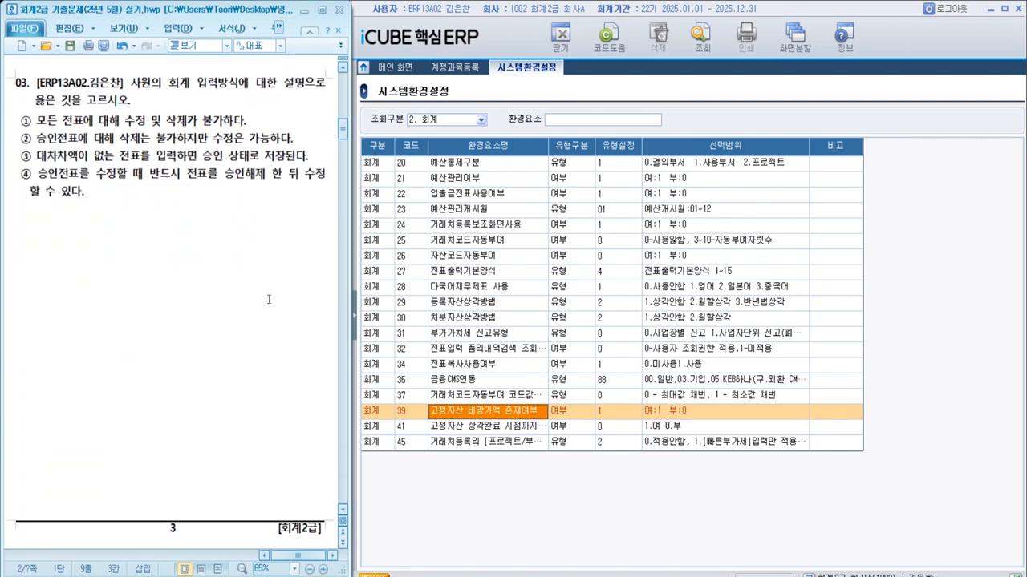
click(268, 299)
click(355, 316)
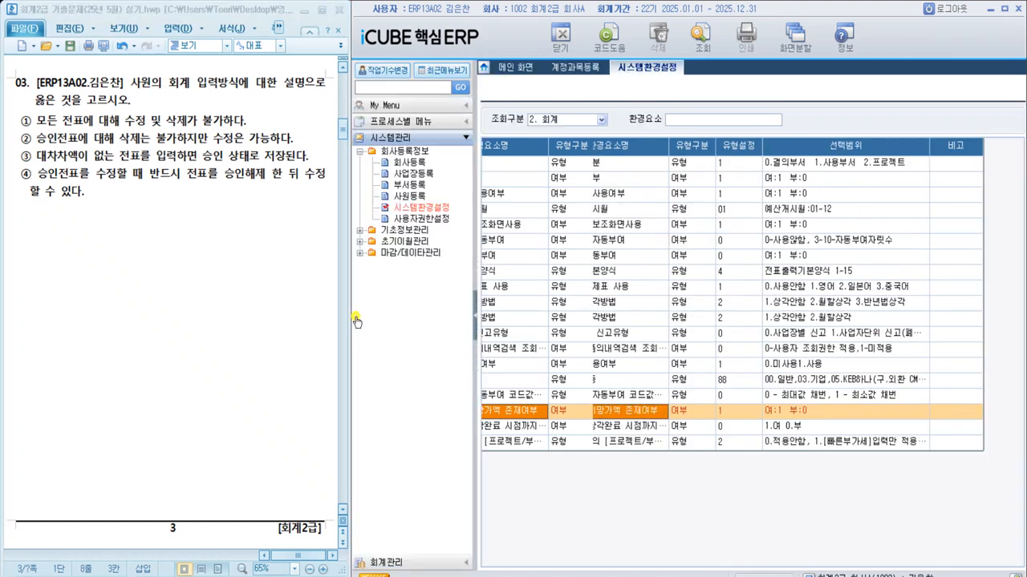
click(388, 201)
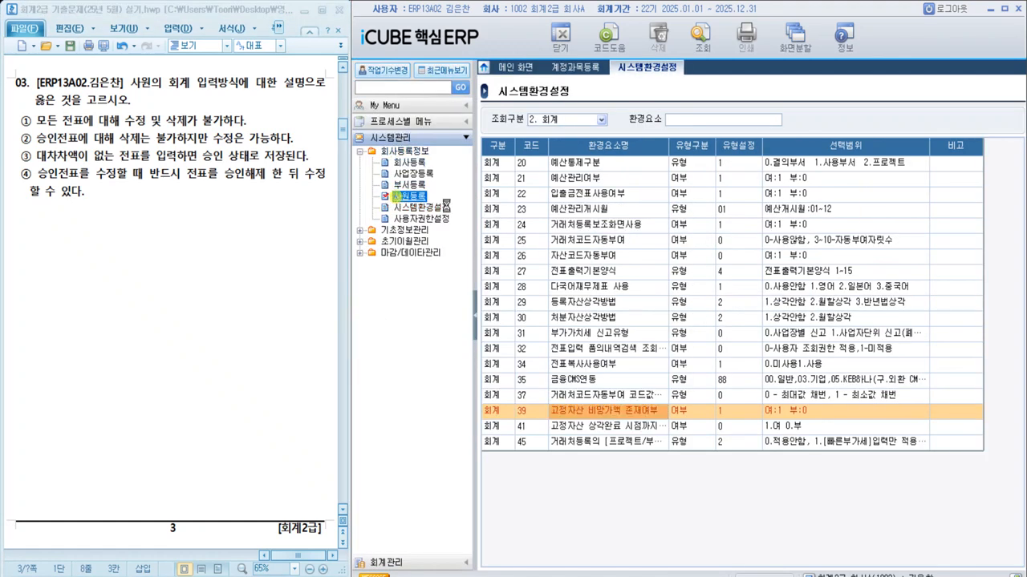
List the employees of all departments by clearing the 부서 range, and select the record of the employee named in question 03
click(479, 305)
click(423, 118)
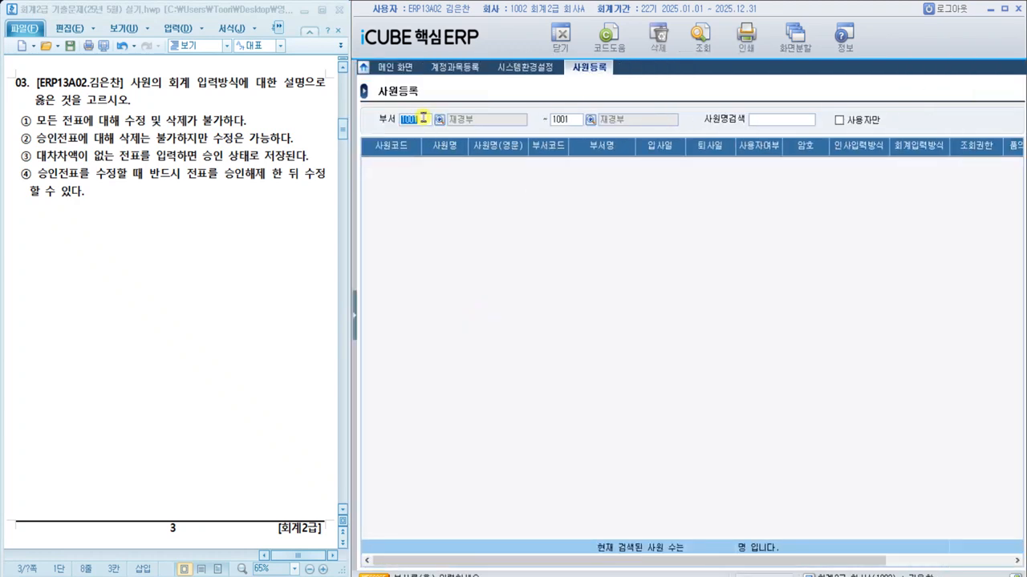
key(Delete)
key(Return)
key(Delete)
key(Return)
click(691, 42)
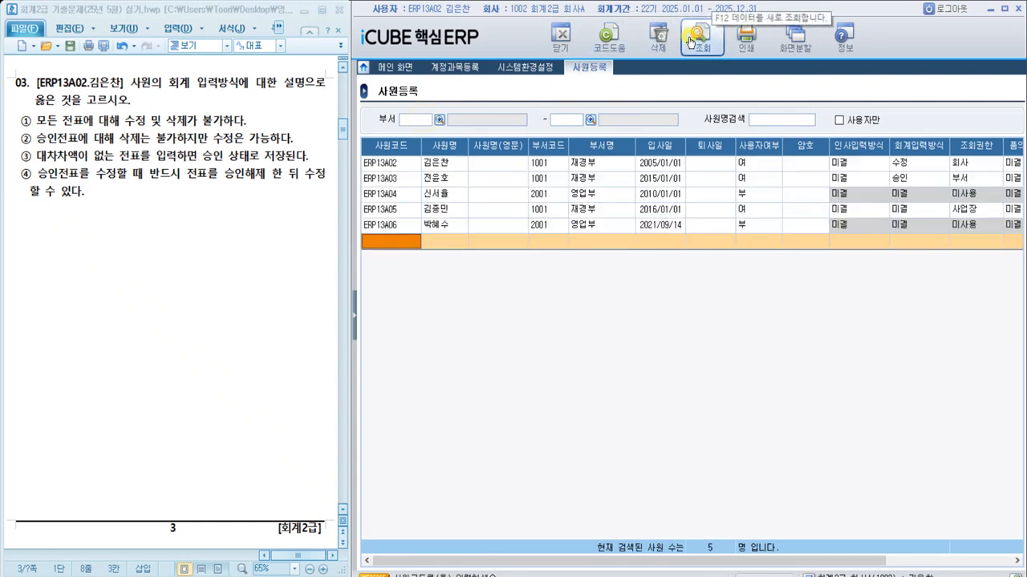
click(454, 164)
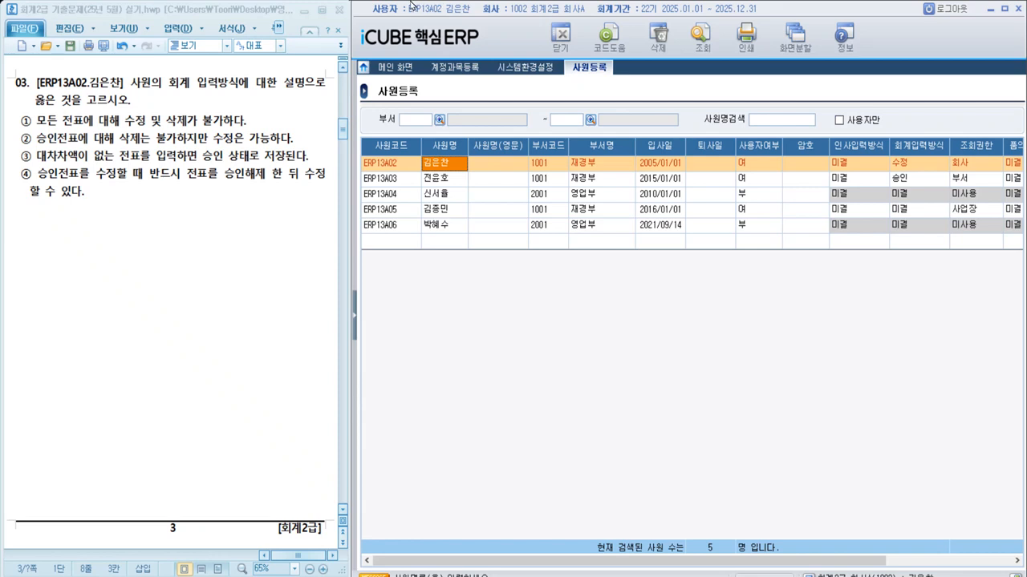
Add the note "-> 가능" after answer ① of question 03 in the exam document
click(130, 208)
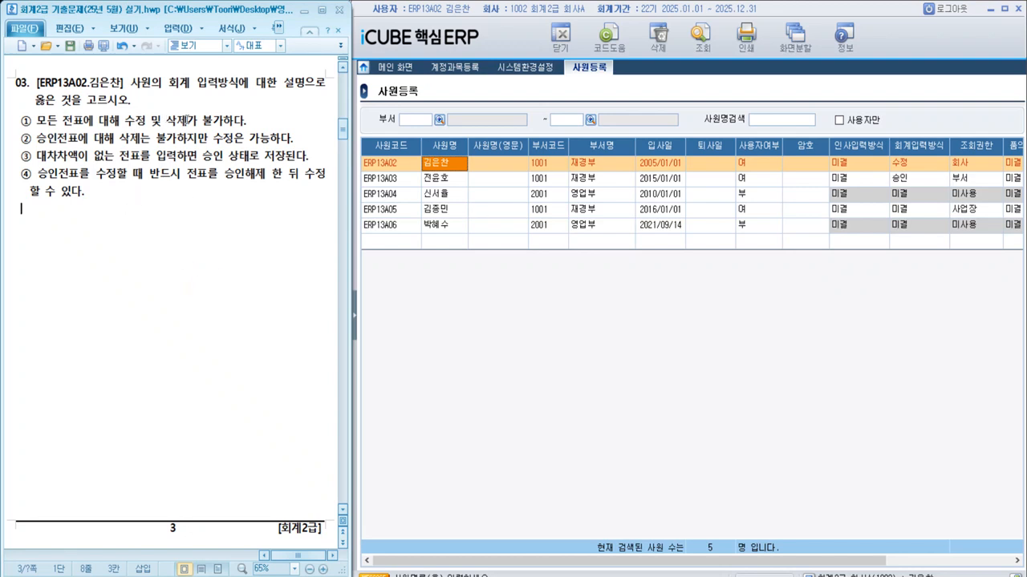
click(259, 117)
text(-> 가능)
Insert the line "회계입력방식 수정인 경우" above answer ① of question 03
key(Up)
key(Return)
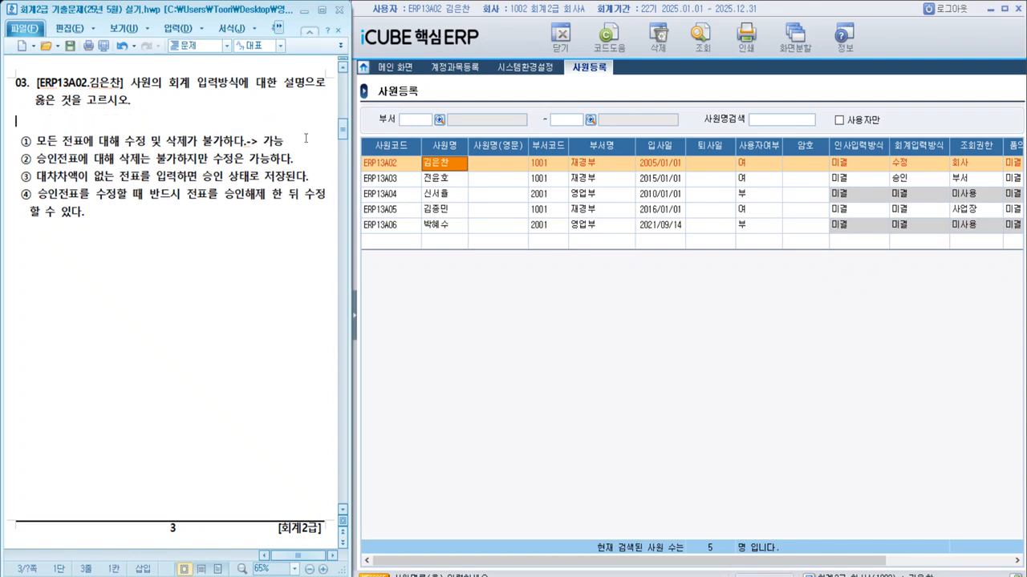
text(회계정보)
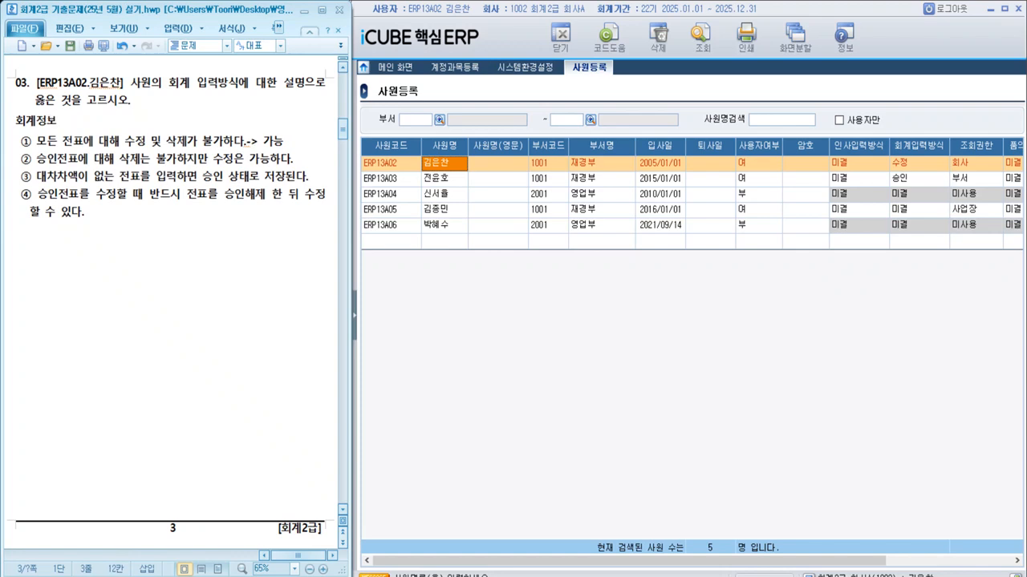
key(BackSpace)
key(BackSpace)
text(입력ㅂ)
text(방식 )
text(수)
text(정)
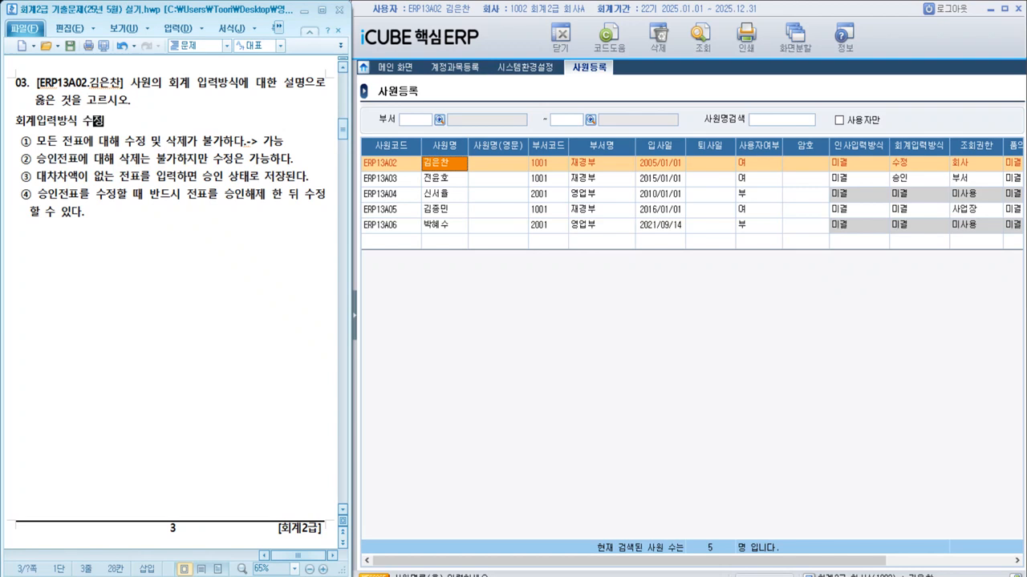
text(인 거경우)
Add the note "-> 삭제 가능" after answer ② and highlight answer ③, about 대차차액이 없는 전표, of question 03
click(297, 160)
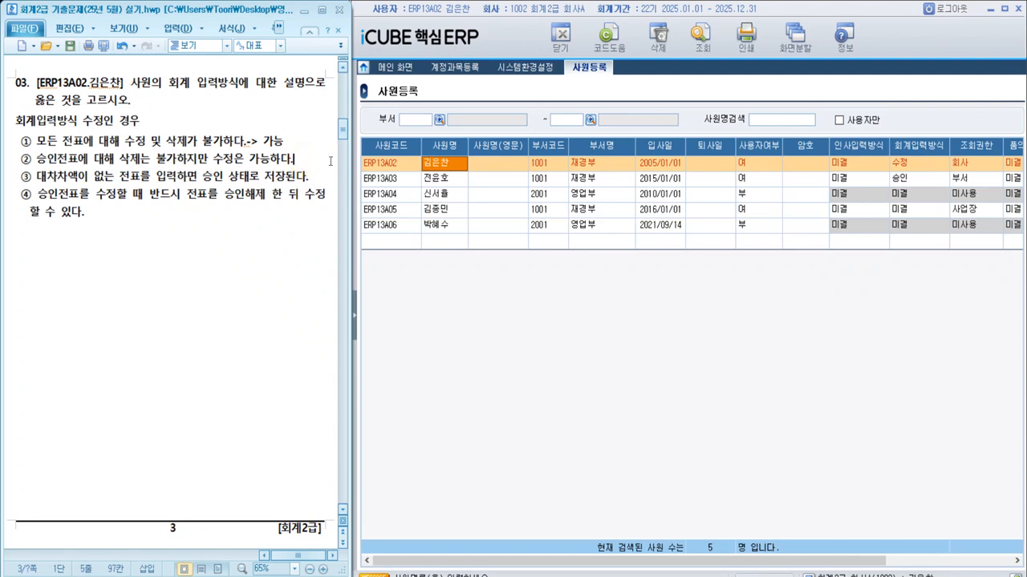
text(-> 삭제 가능)
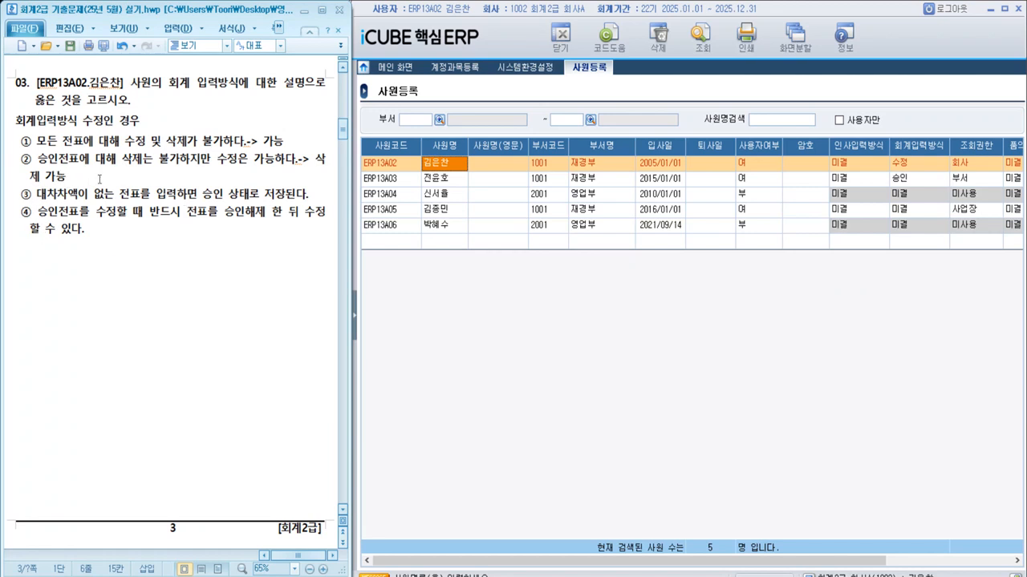
drag(323, 193, 20, 197)
key(alt+c)
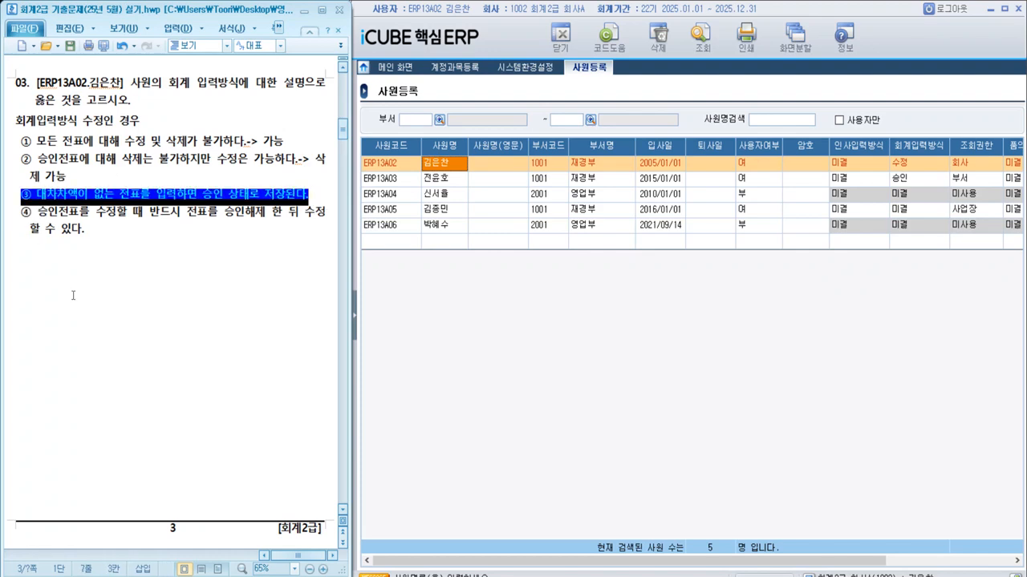
click(73, 296)
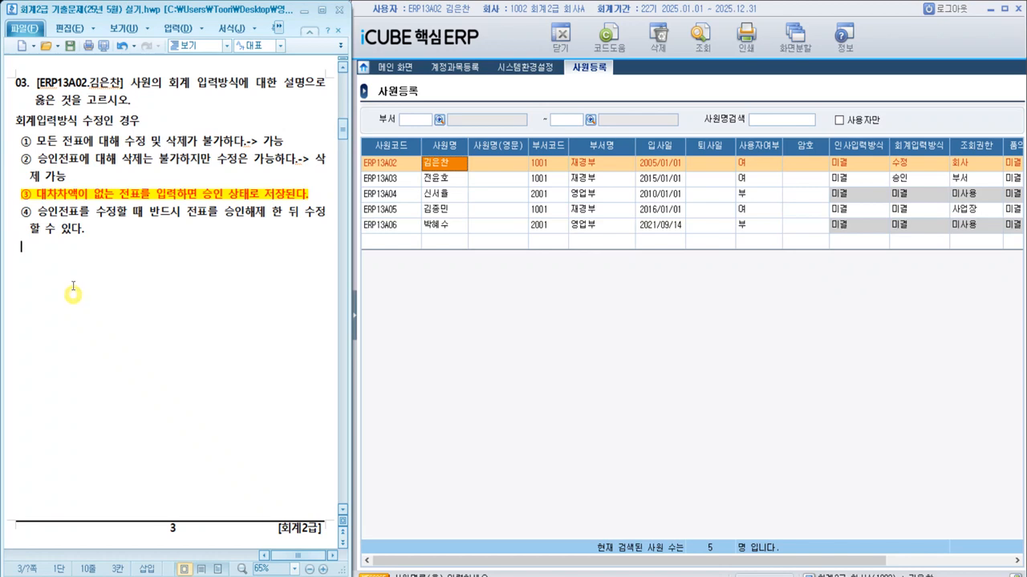
Add the note "-> 회계입력방식이 승인 경우" after answer ④ of question 03
click(127, 238)
text(-> 회계입력ㅂ)
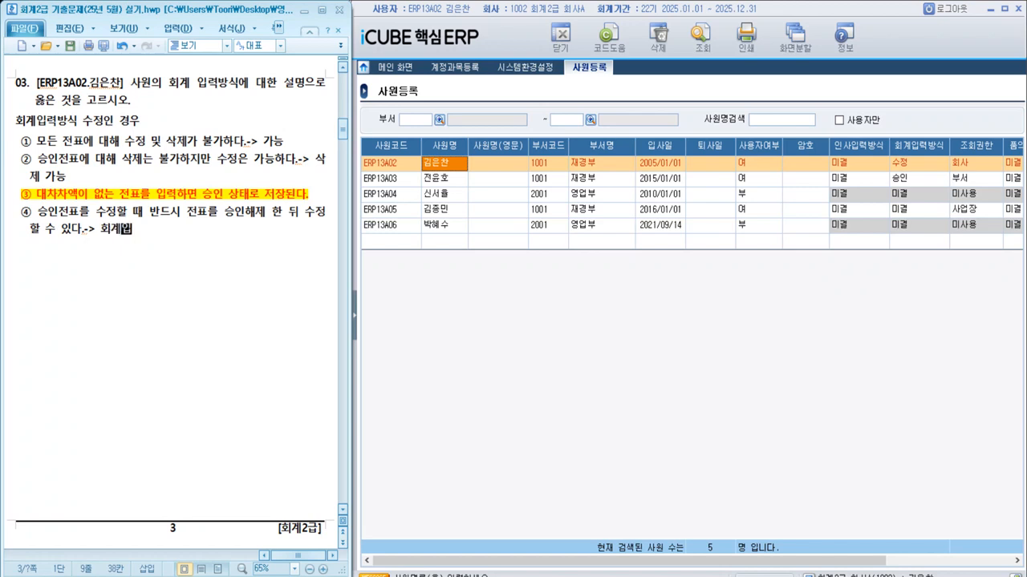
text(방식이 승ㅇ인 경우)
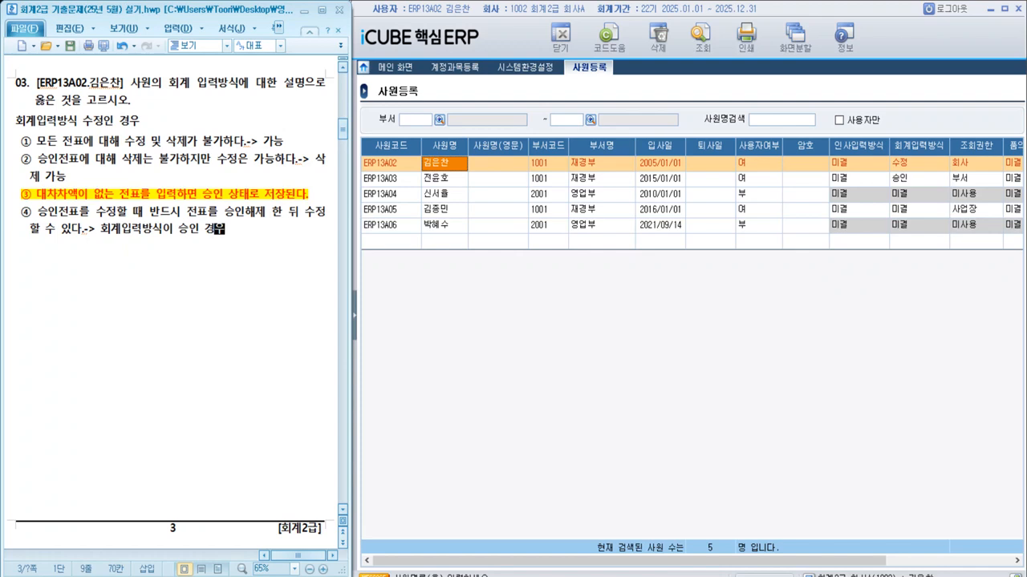
key(Return)
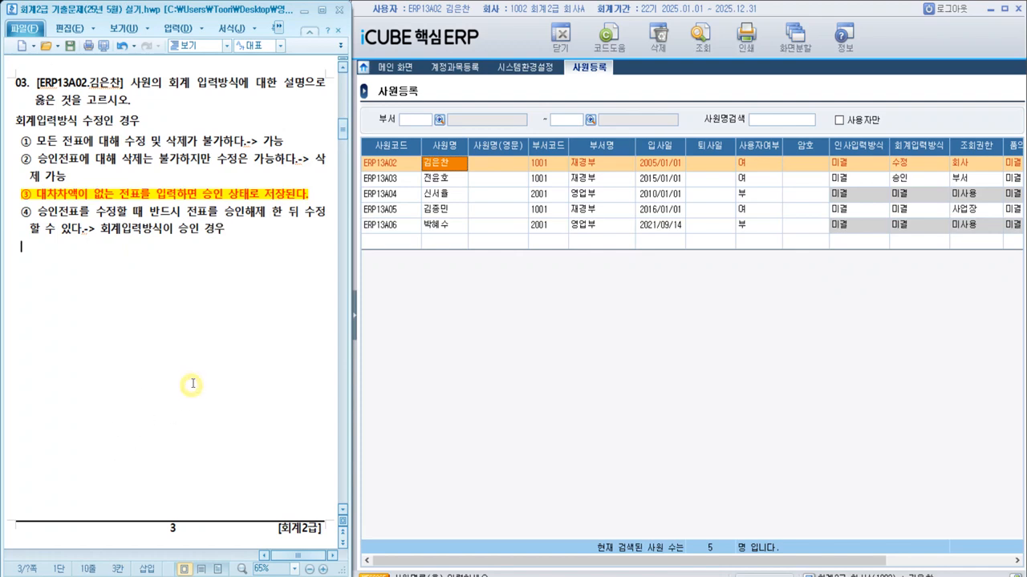
Go to question 04 and highlight "[81300.접대비]" and "분기" in its text
scroll(193, 384, down, 10)
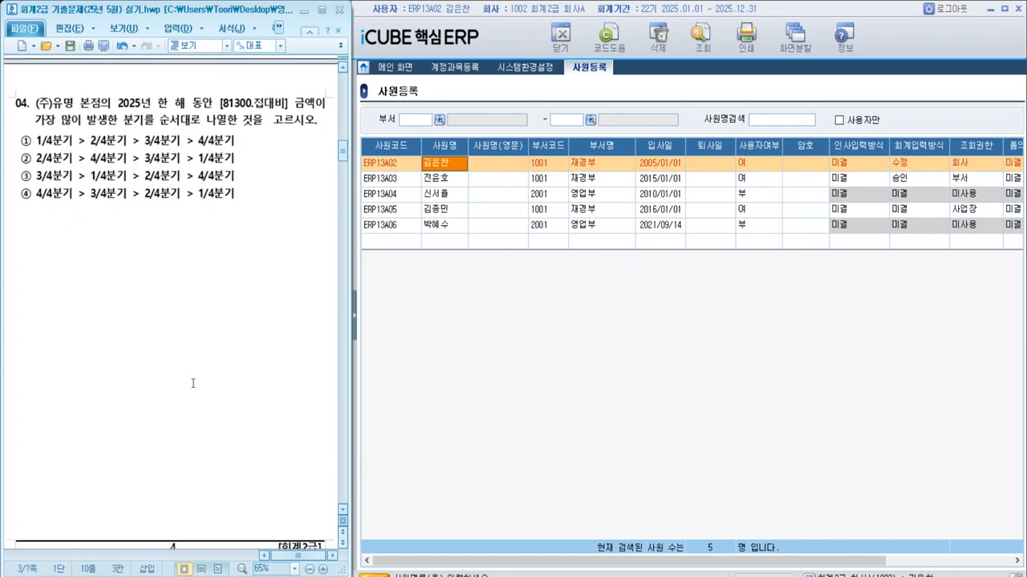
click(192, 383)
drag(218, 103, 289, 104)
click(133, 121)
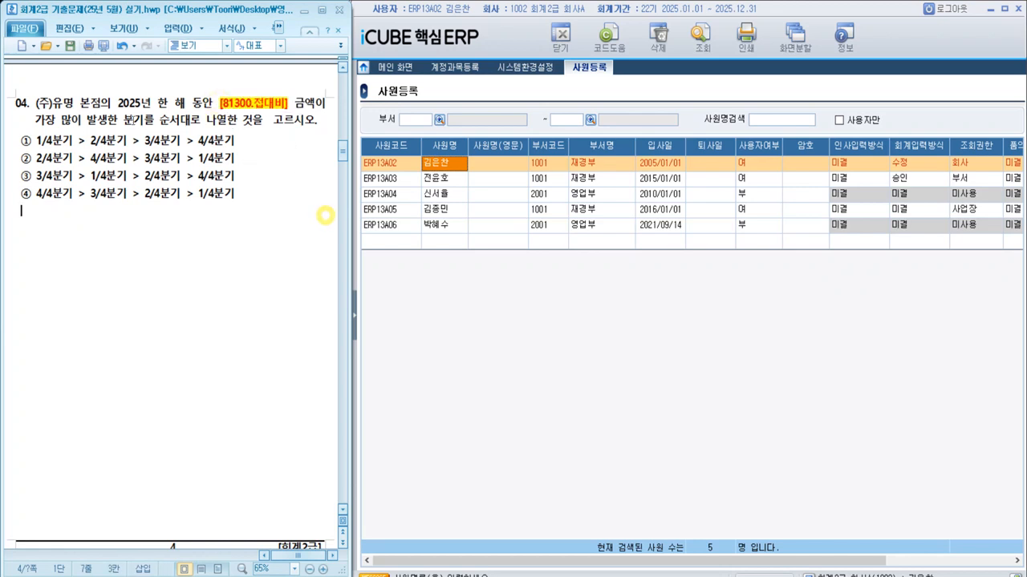
drag(126, 121, 142, 122)
key(alt+shift+1)
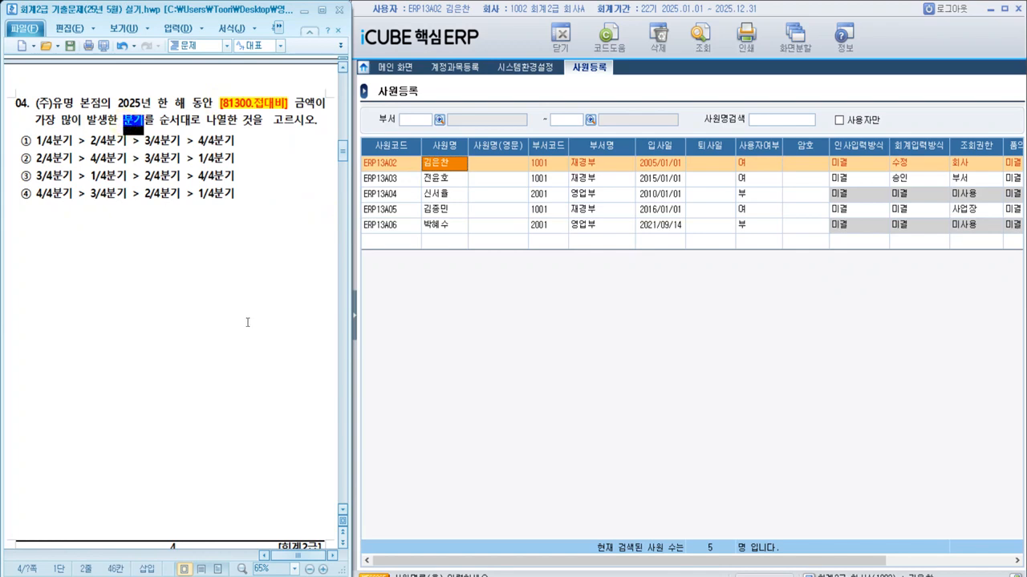
click(247, 322)
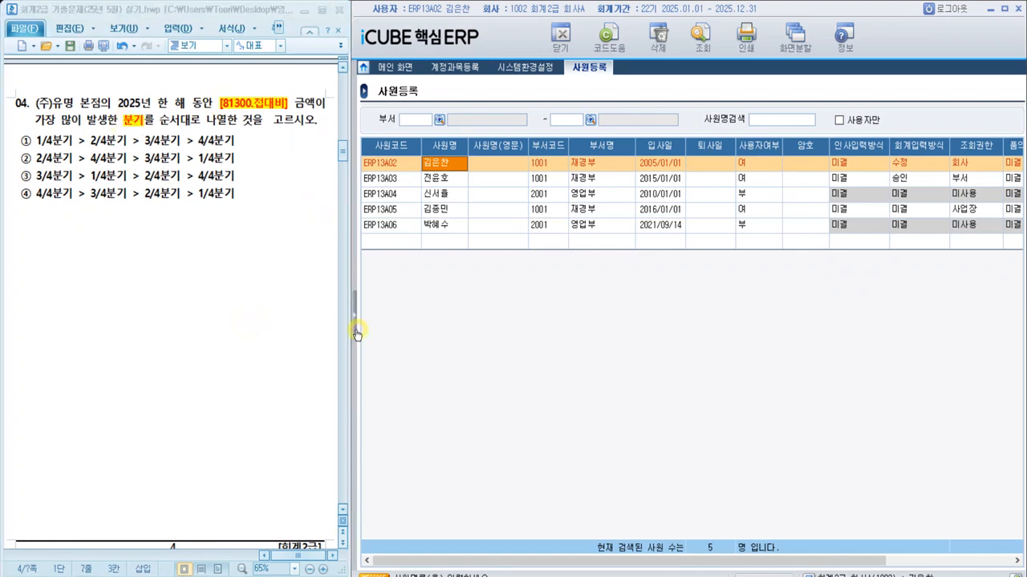
Switch iCUBE 핵심ERP to the 회계관리 module and expand 결산/재무제표관리
click(355, 327)
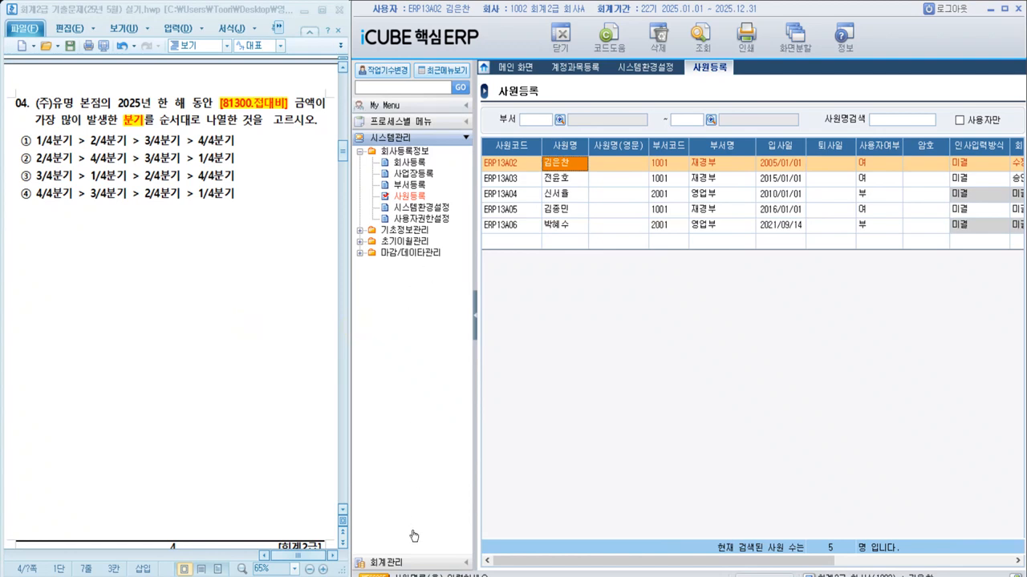
click(413, 560)
double_click(393, 180)
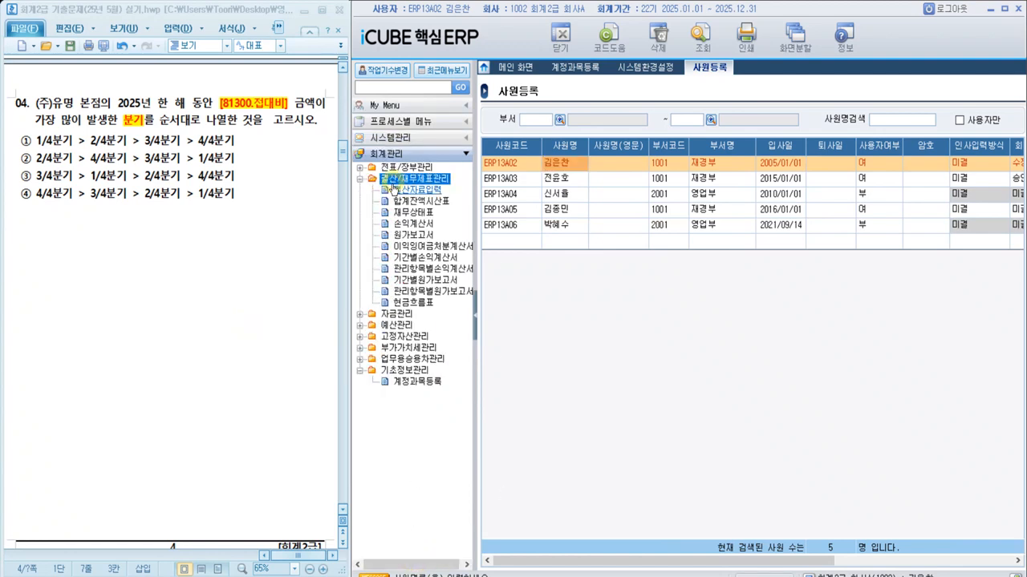
click(401, 269)
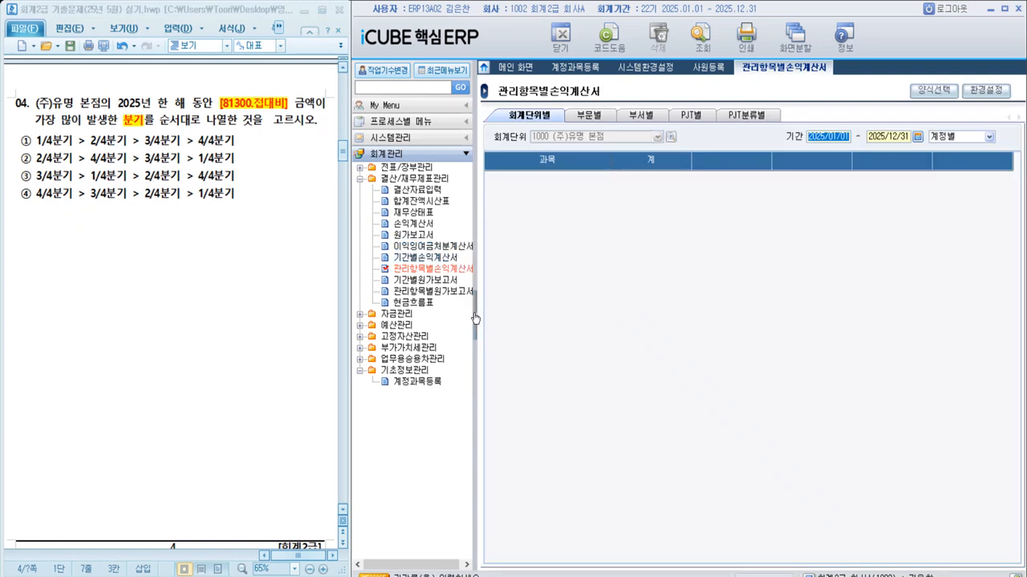
click(475, 318)
click(470, 117)
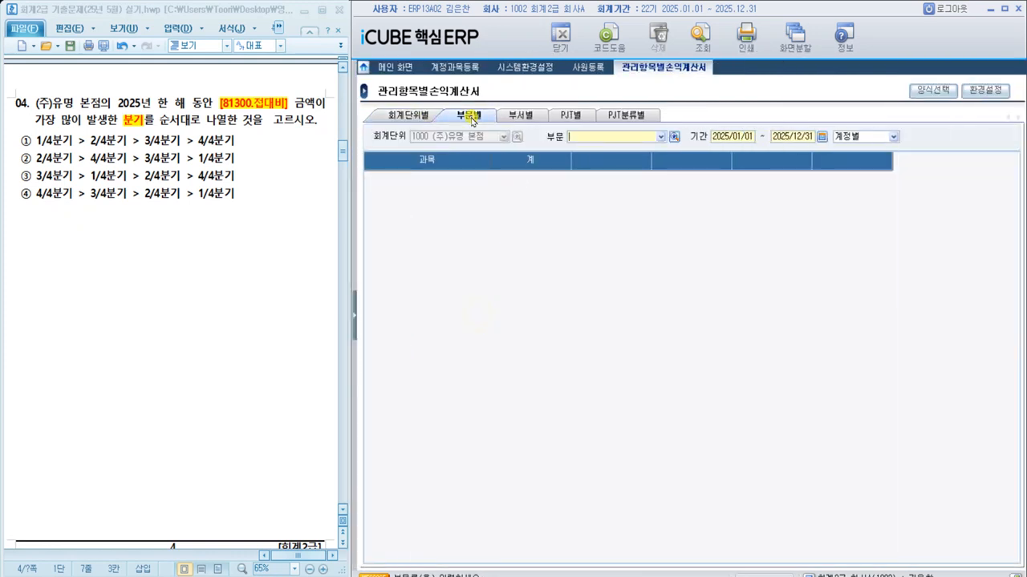
click(559, 36)
click(354, 335)
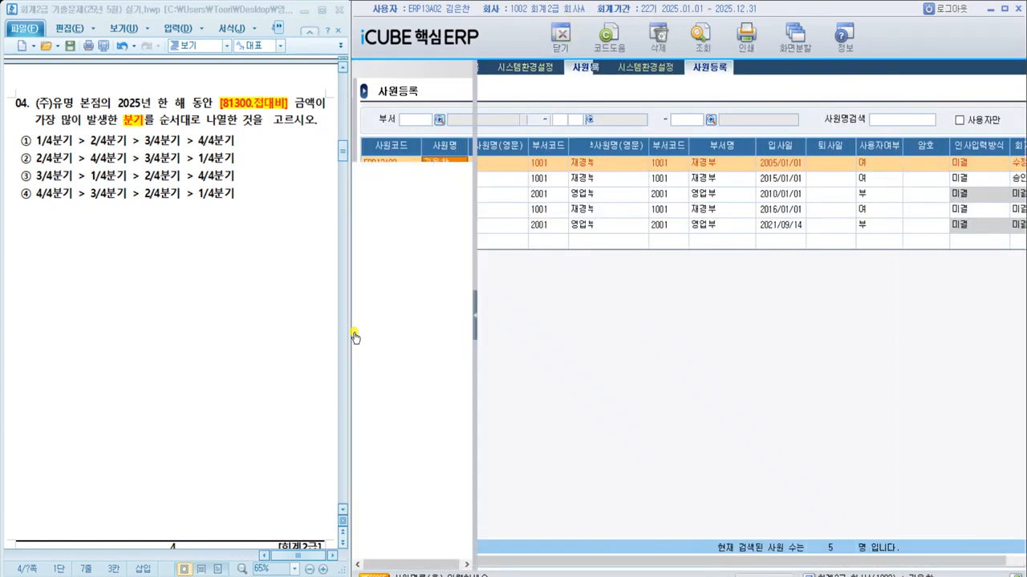
Query the 분기별 view of 기간별손익계산서 from 1/4분기 to 4/4분기 and compare the 접대비 amounts by quarter
click(420, 257)
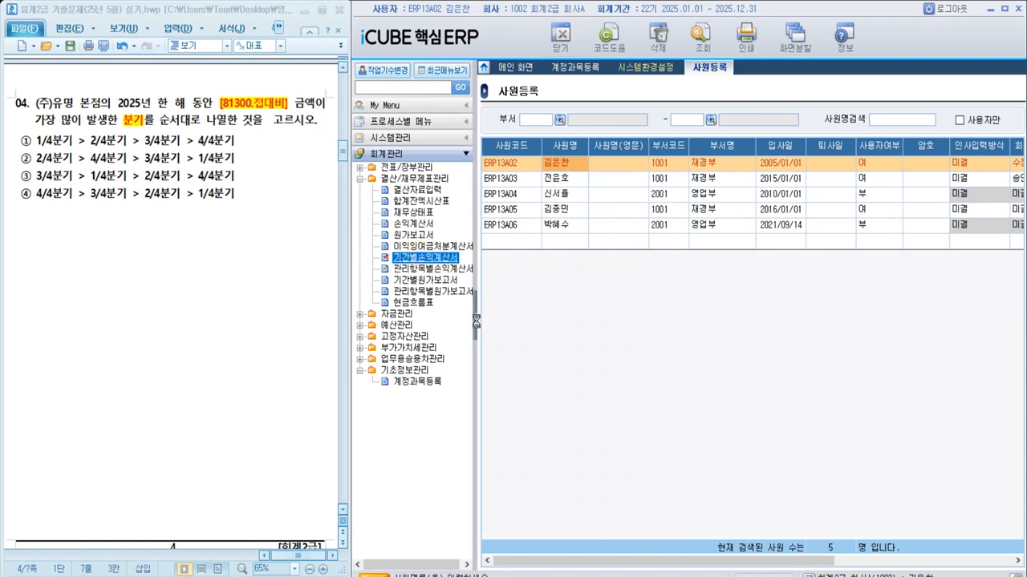
click(476, 320)
click(461, 118)
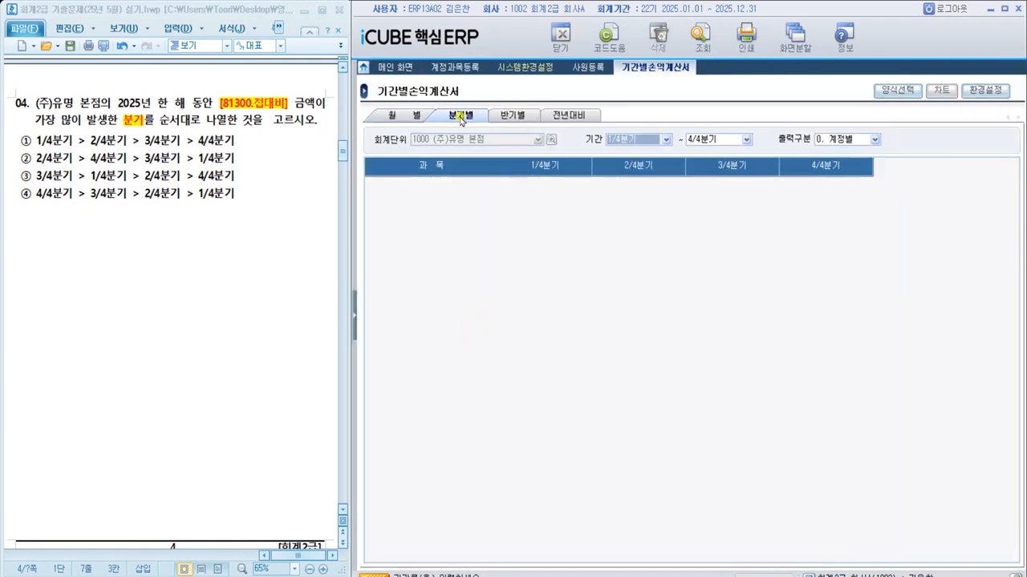
click(698, 44)
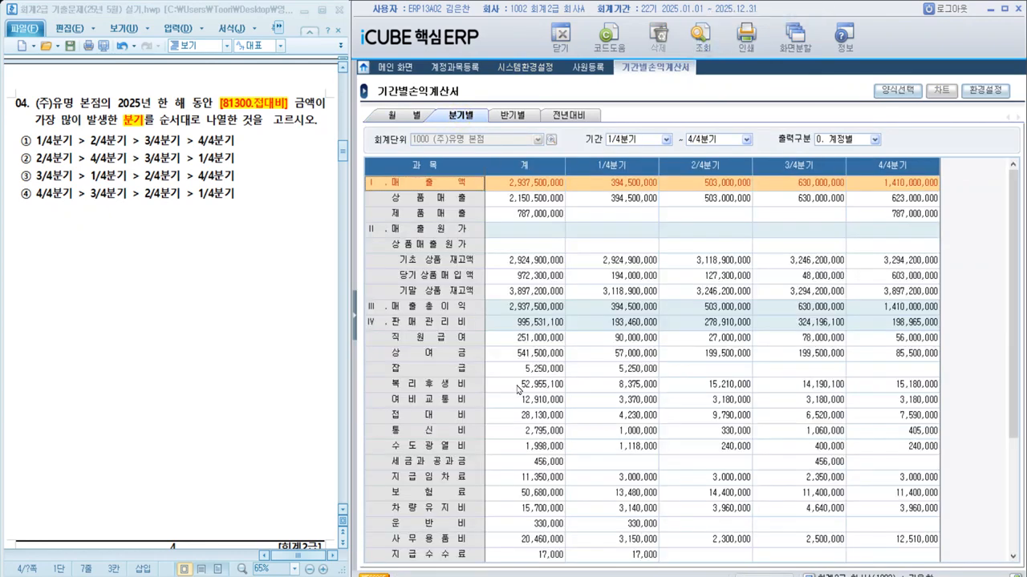
click(514, 415)
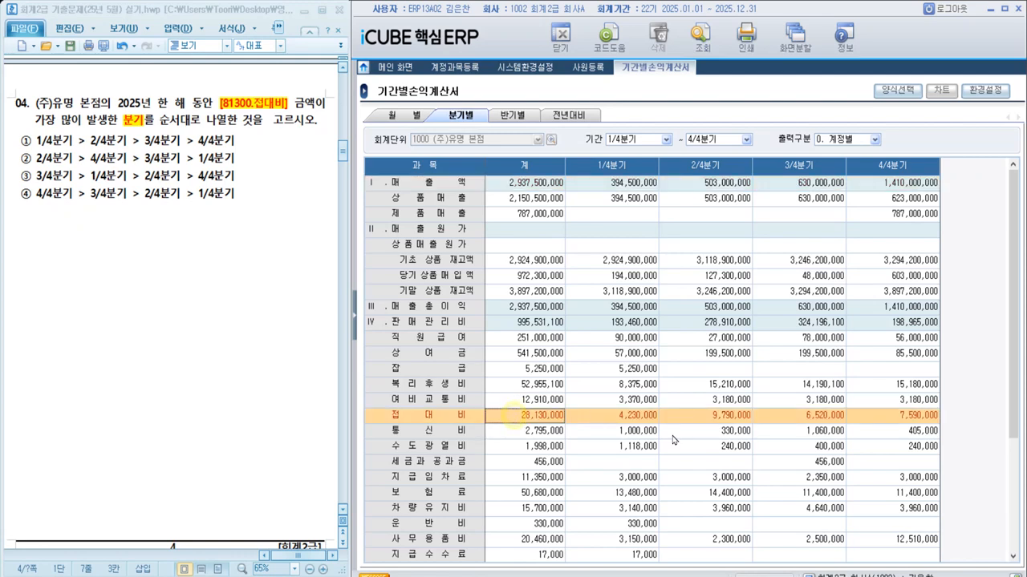
scroll(605, 318, down, 3)
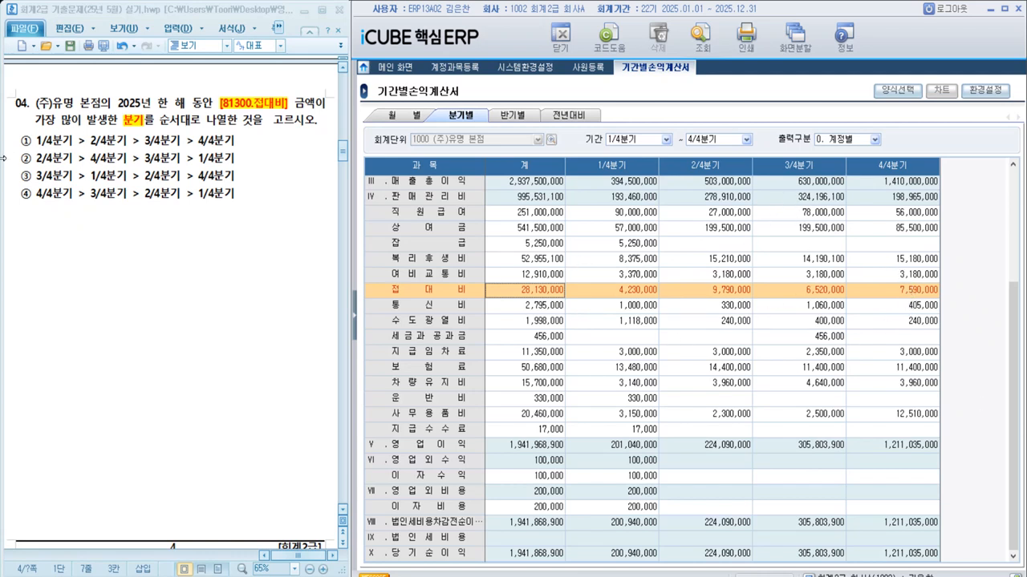
Highlight answer ②, 2/4분기 > 4/4분기 > 3/4분기 > 1/4분기, of question 04 in the exam document
drag(14, 166, 271, 155)
key(alt+c)
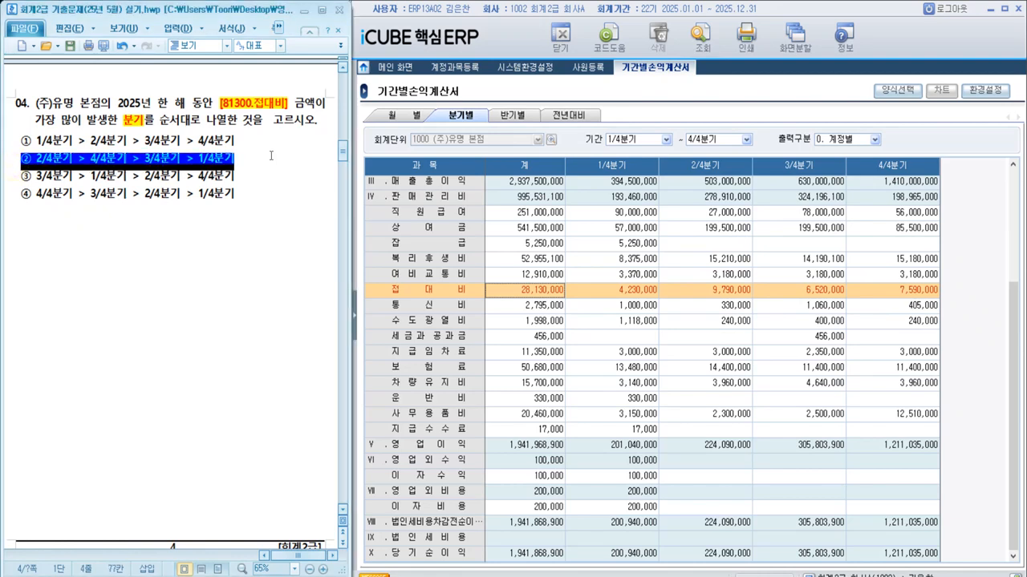
click(313, 353)
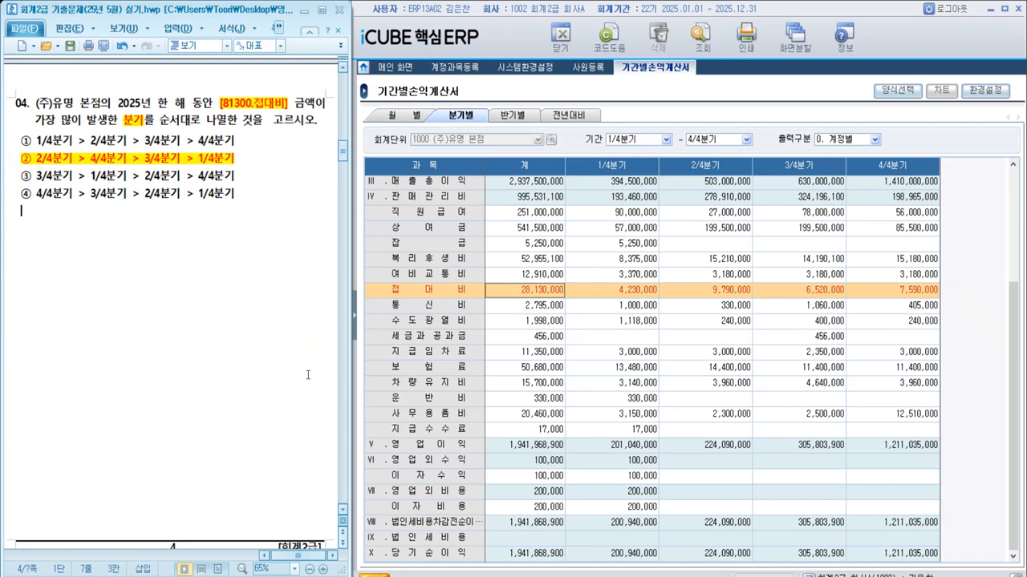
Go to question 05 and highlight "가장 많이 발생한 월" and "2025년 1월부터 4월" in its text
scroll(307, 374, down, 10)
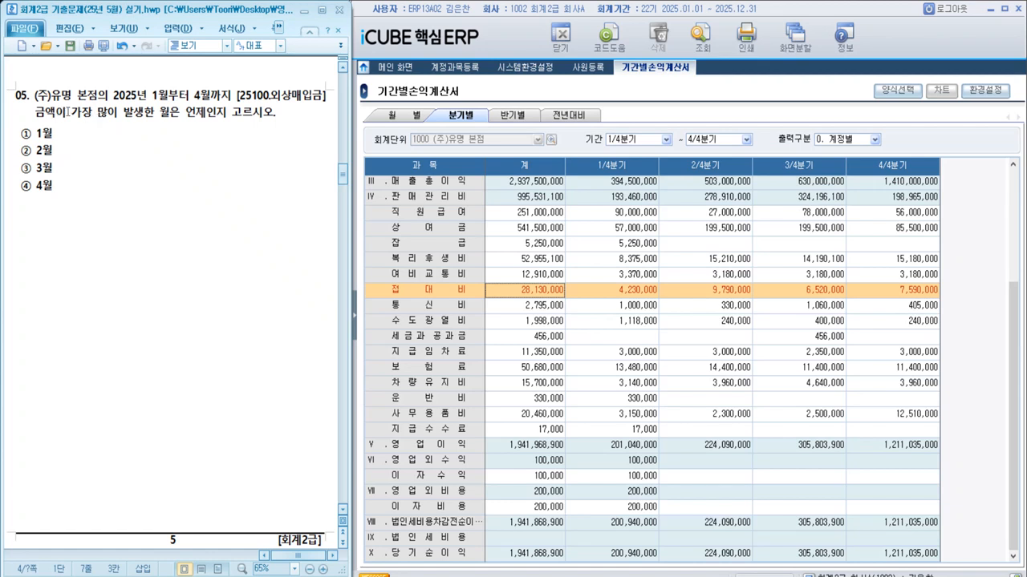
drag(68, 111, 170, 121)
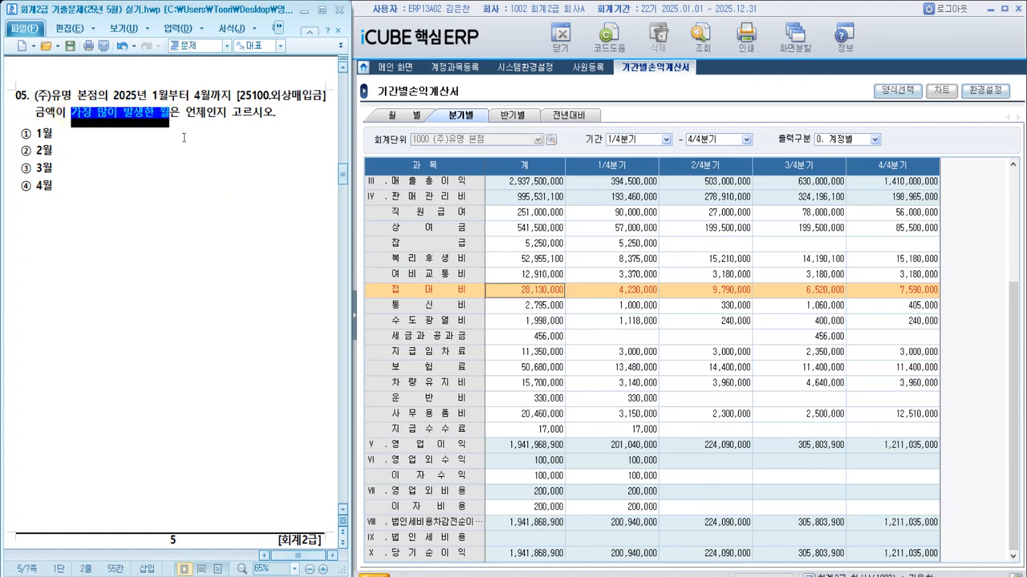
click(184, 138)
drag(110, 94, 210, 93)
click(183, 244)
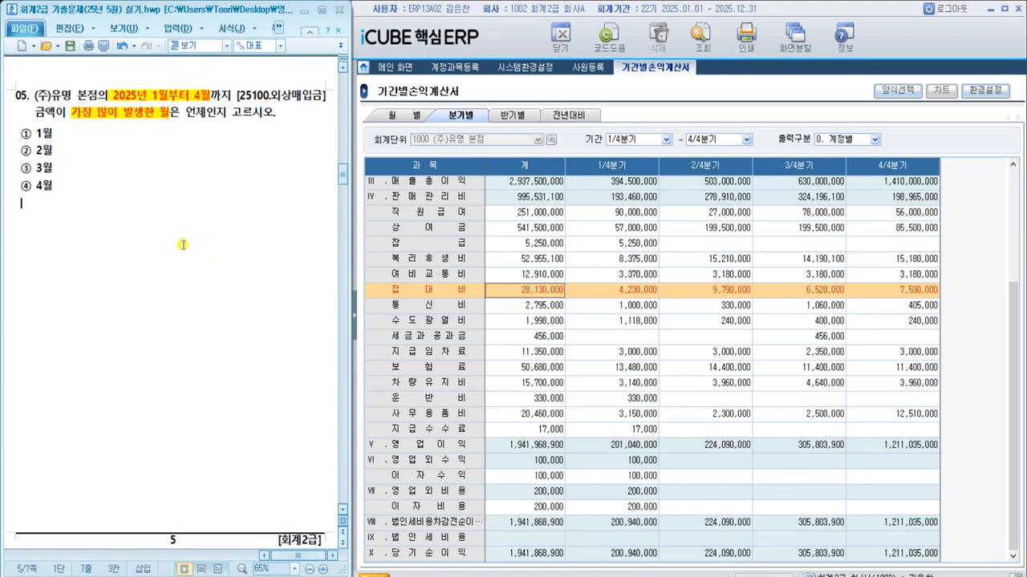
Open 총계정원장 from 전표/장부관리 in iCUBE 핵심ERP and switch it to the 월별 view
click(356, 333)
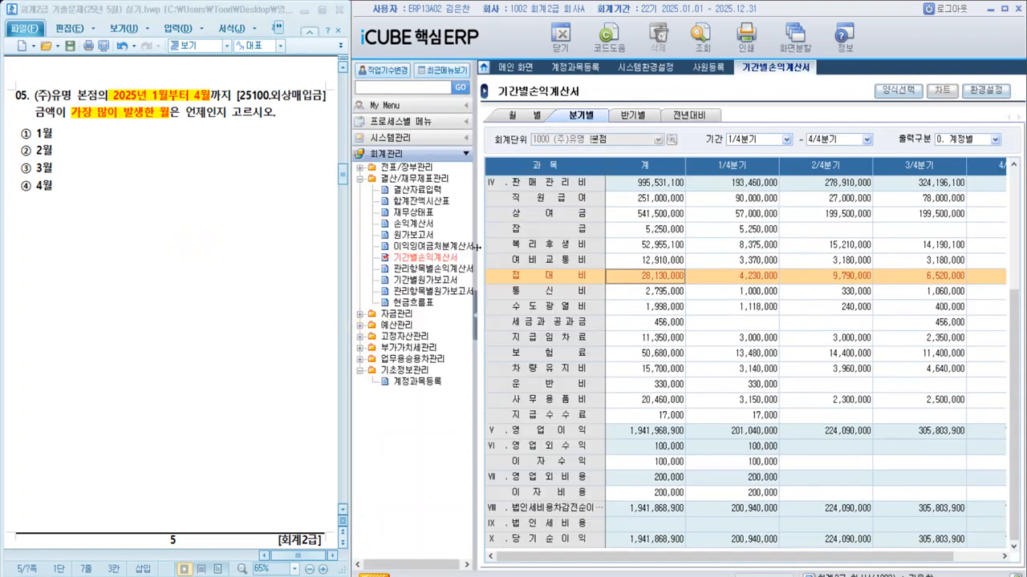
double_click(386, 169)
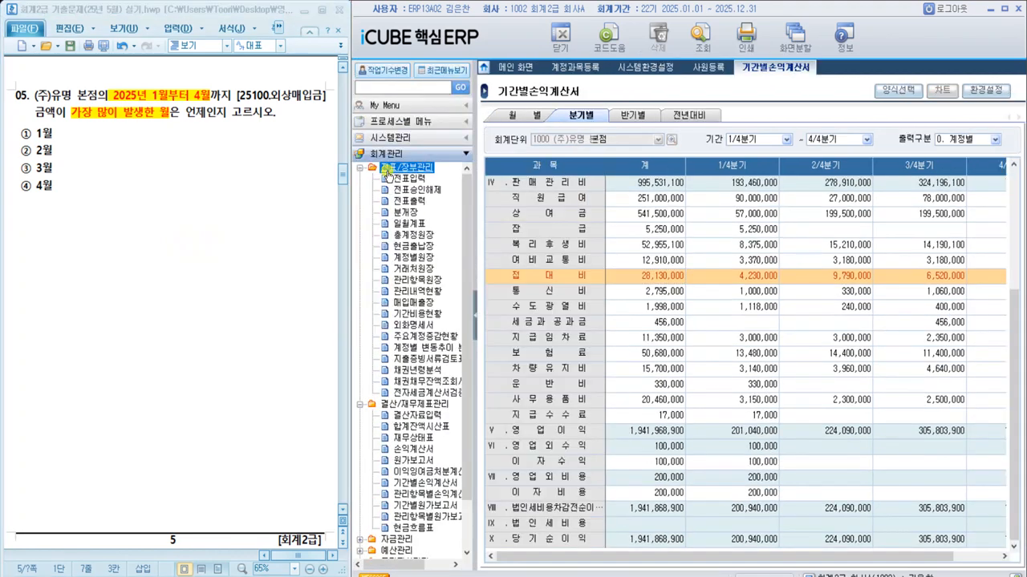
click(401, 236)
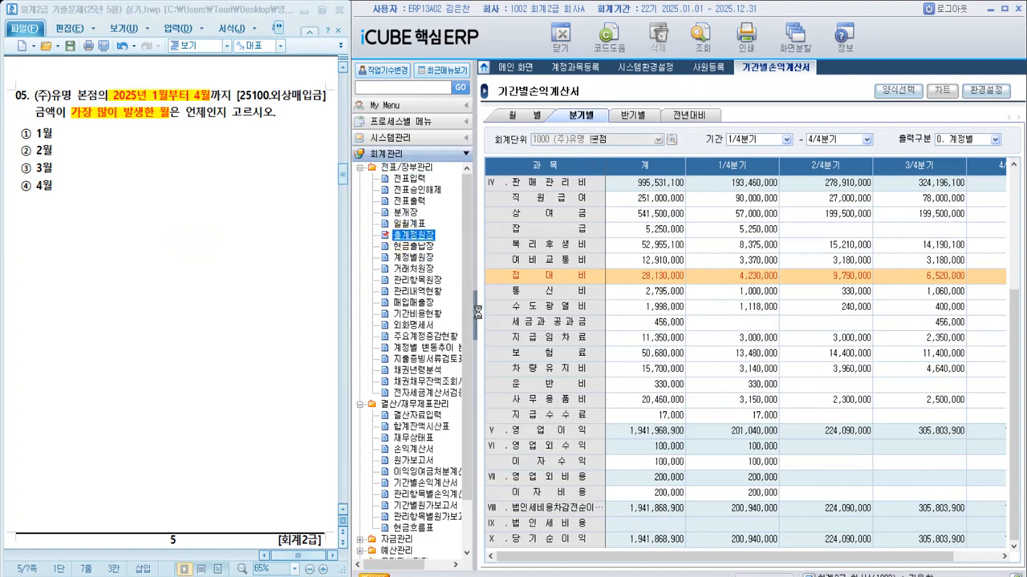
click(476, 313)
click(475, 117)
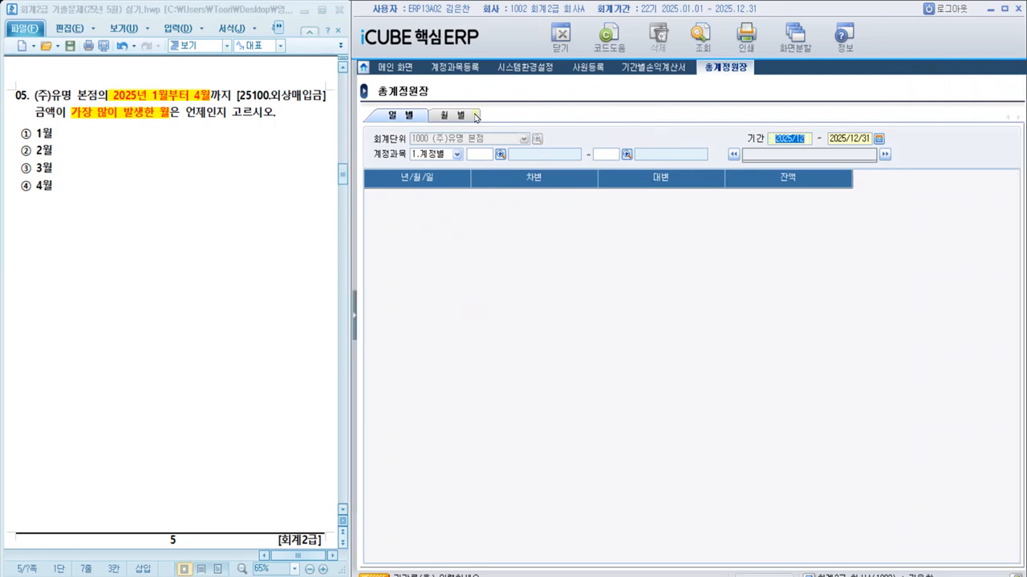
Query account 25100 외상매입금 in the 월별 view of 총계정원장 for 2025/01 to 2025/04
text(202)
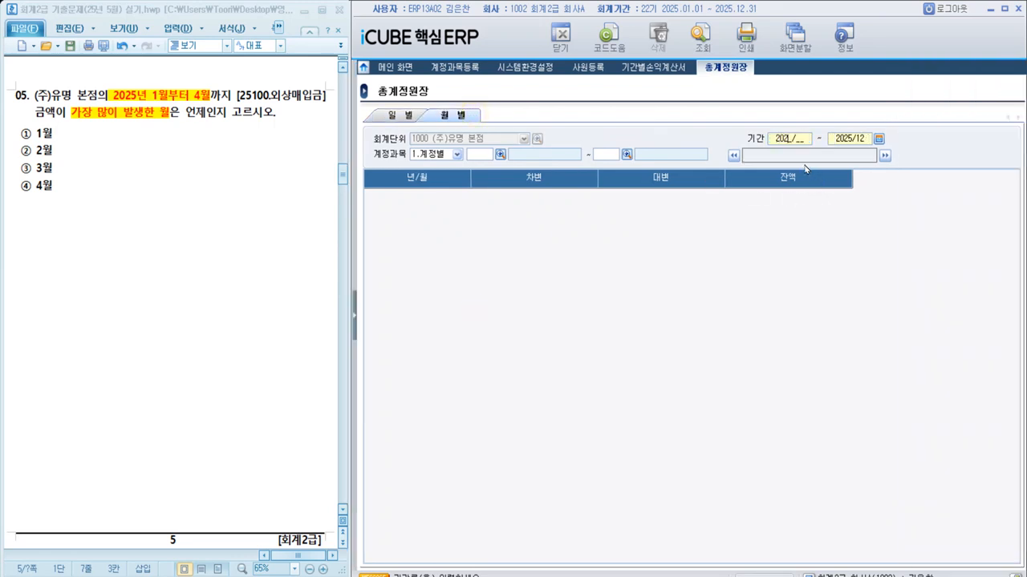
text(501202504)
key(Return)
text(25100)
key(Return)
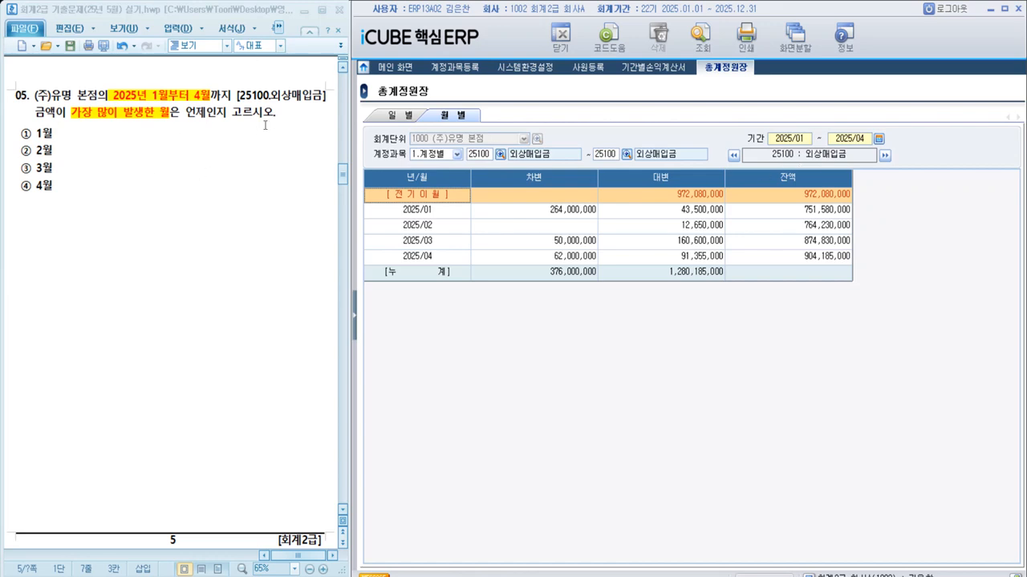
Add the note "외상매입금은 부채-> 대변" below the choices of question 05 in the exam document
click(120, 245)
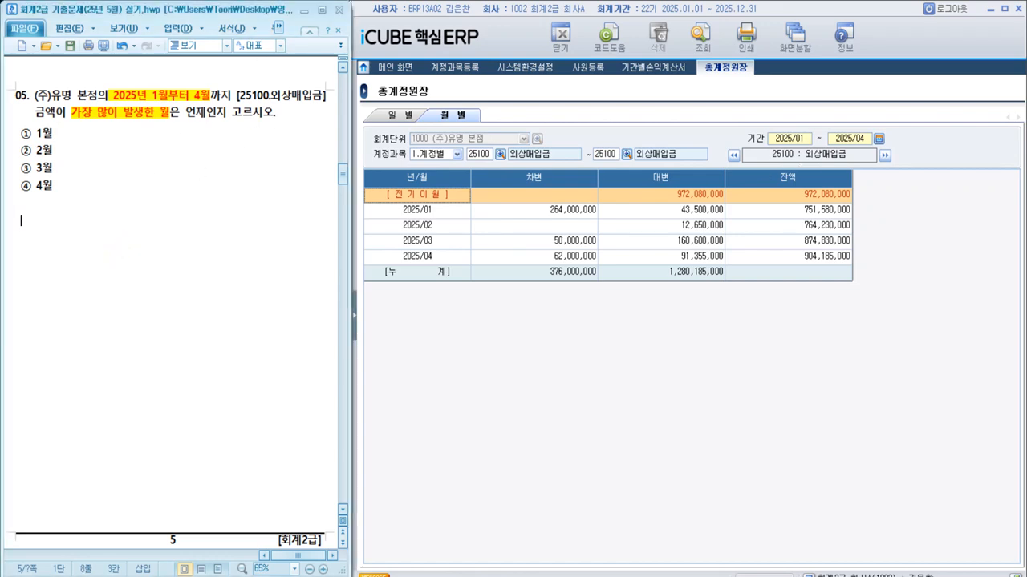
key(Return)
text(외상매입)
text(금은 부)
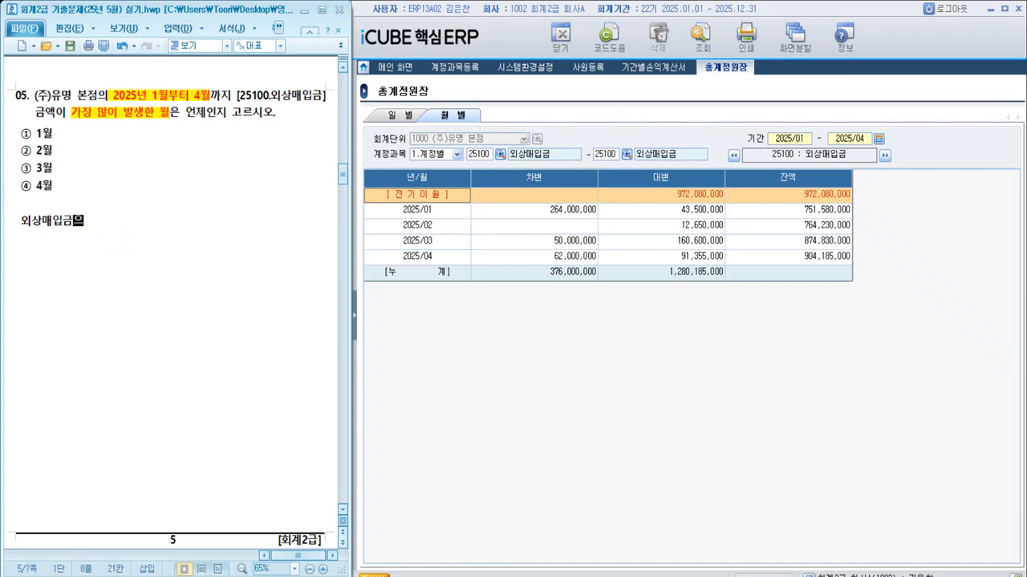
text(채-> 대변)
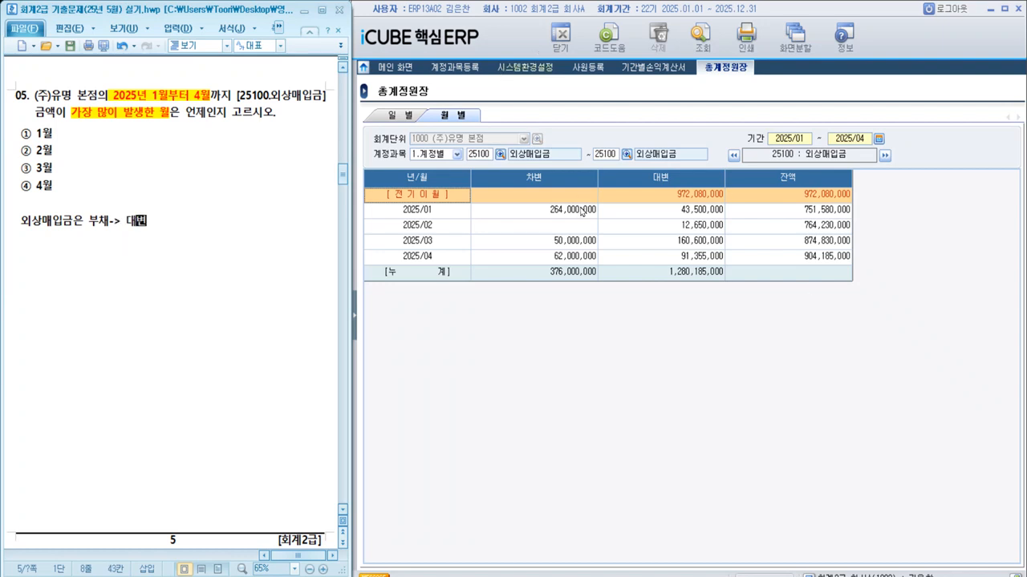
Compare the monthly 대변 amounts of 외상매입금 and highlight answer ③ 3월 of question 05
click(673, 210)
click(709, 210)
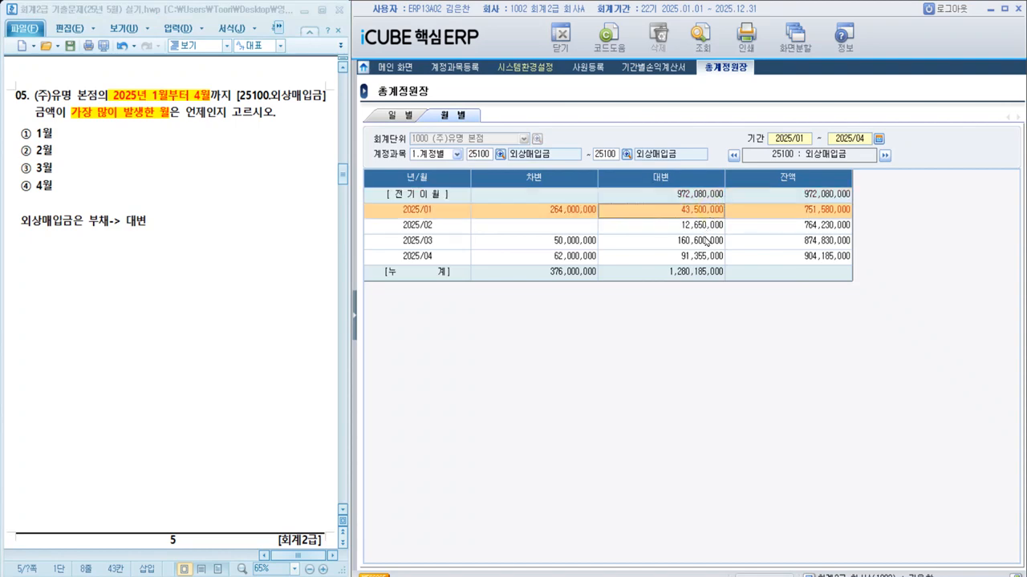
click(696, 240)
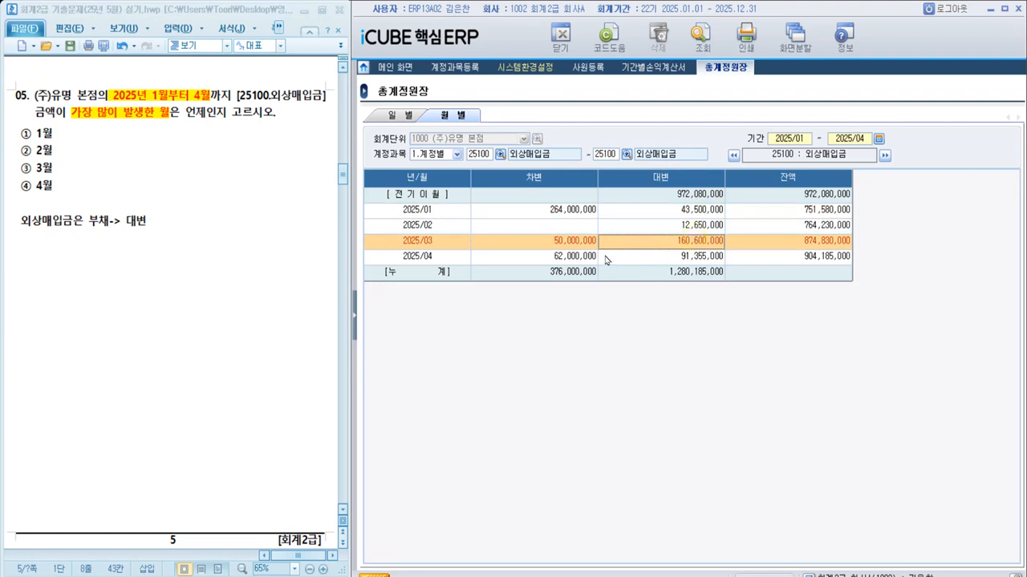
drag(15, 169, 57, 169)
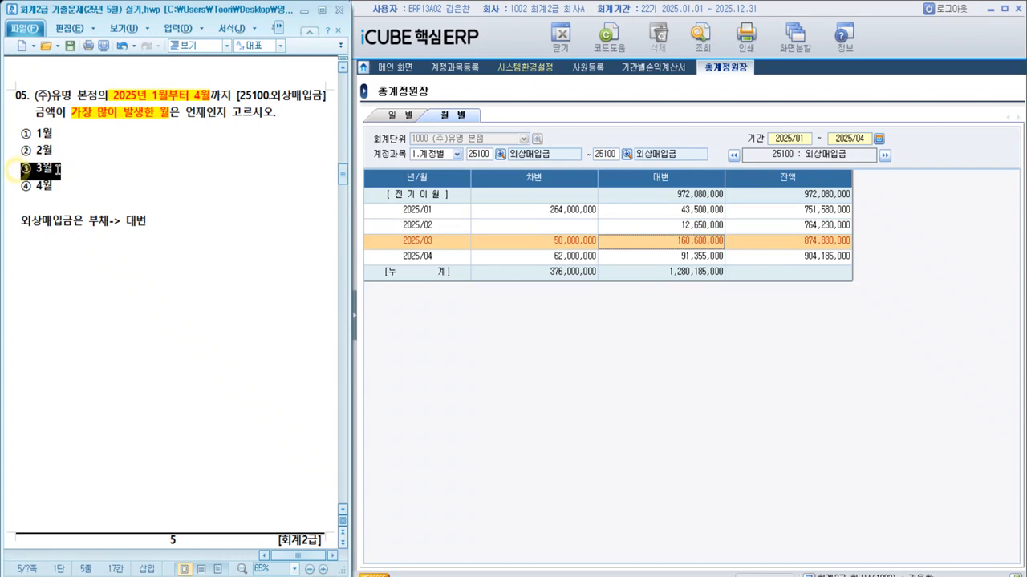
click(198, 381)
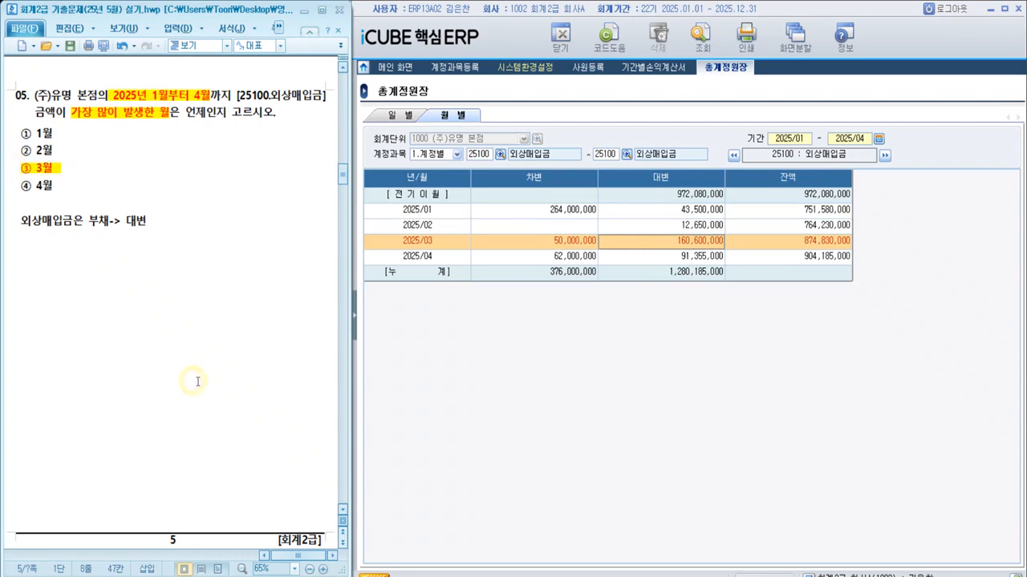
Go to question 06 and highlight "현금 입금액과 출금액" in its text
scroll(198, 382, down, 10)
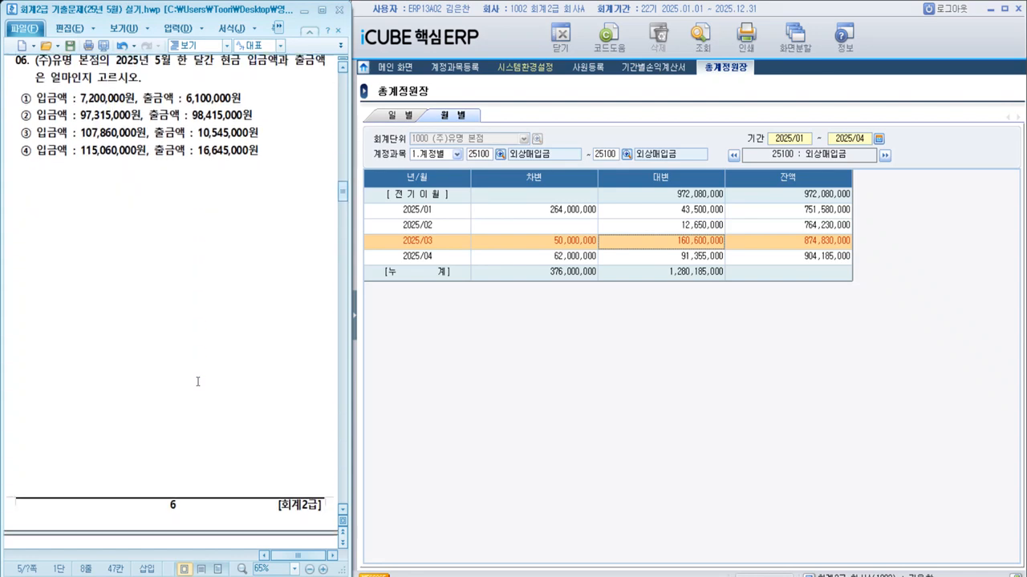
click(197, 382)
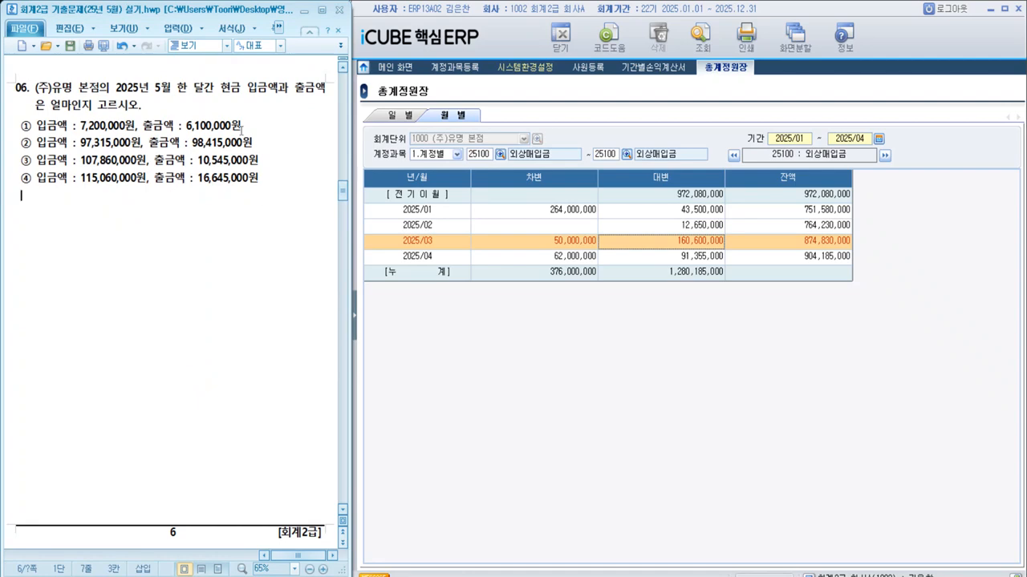
drag(227, 96, 327, 93)
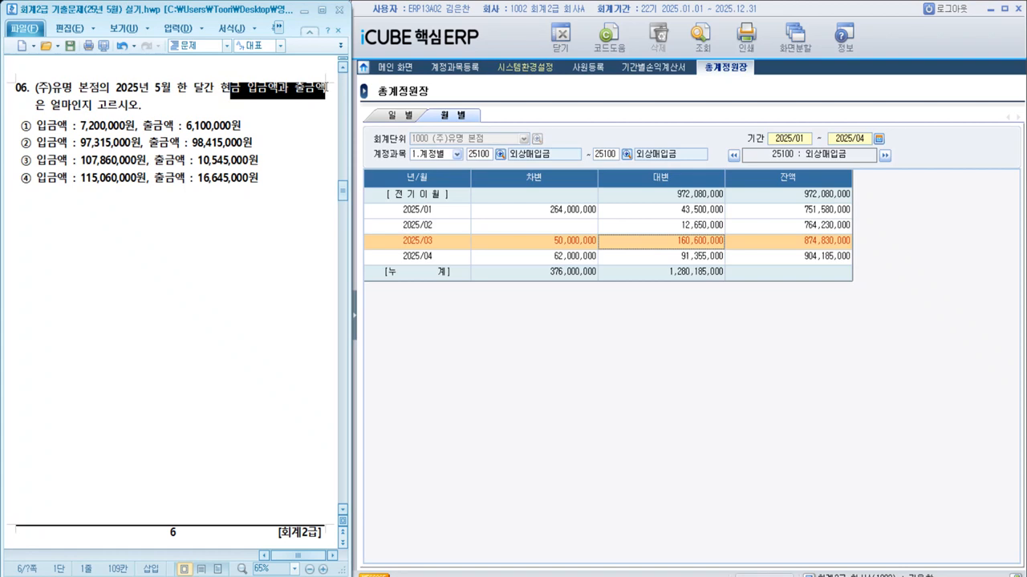
click(295, 111)
drag(222, 91, 327, 91)
click(268, 246)
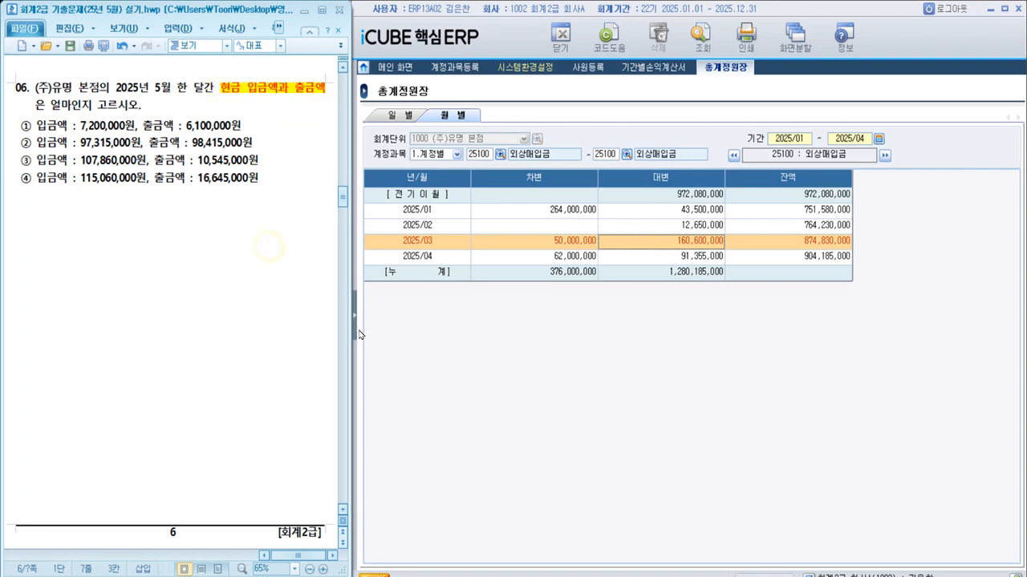
Open 현금출납장 in iCUBE 핵심ERP and query the 기표기간 from 2025/05/01 to 2025/05/31
click(354, 340)
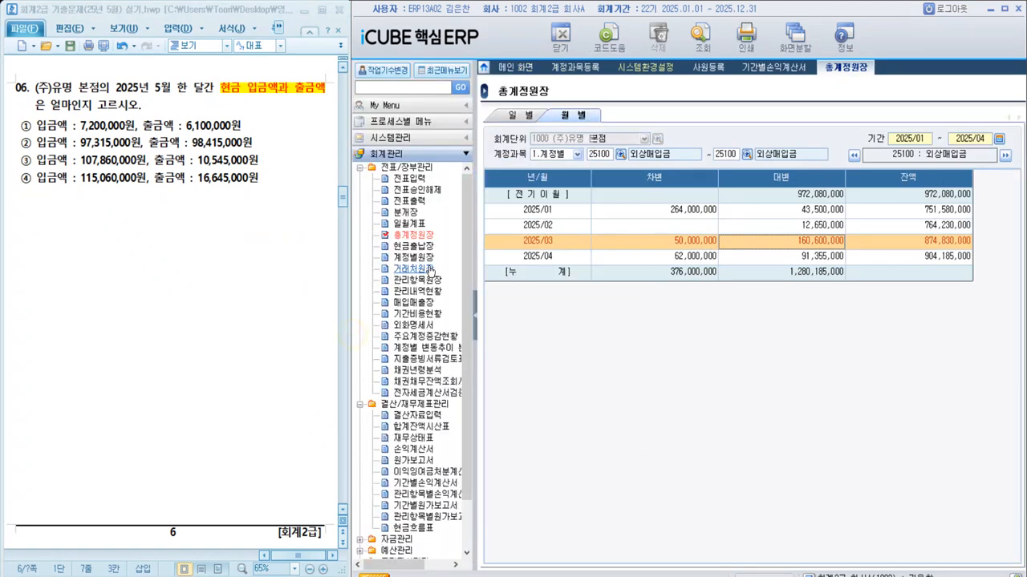
click(409, 248)
double_click(408, 249)
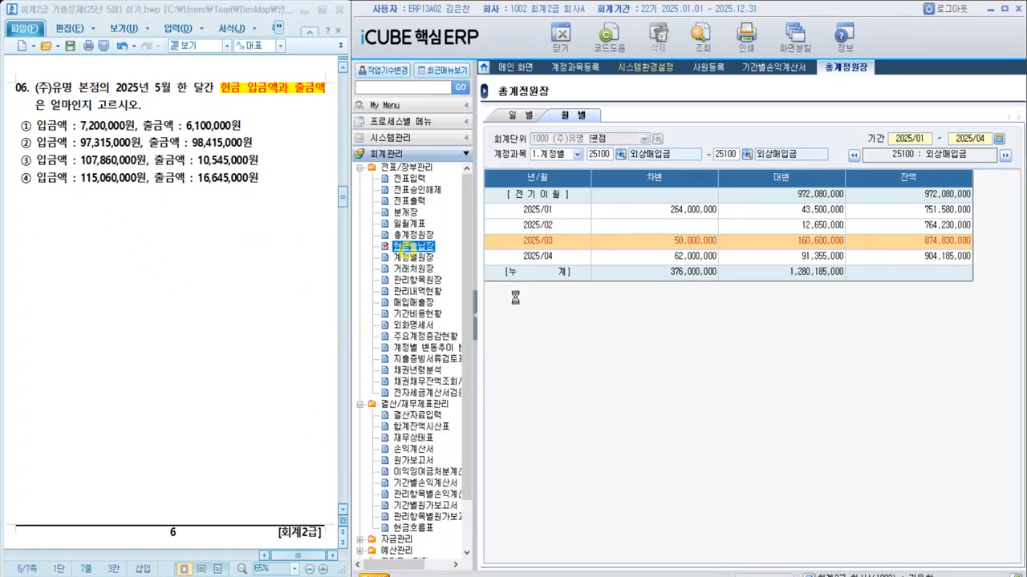
click(474, 330)
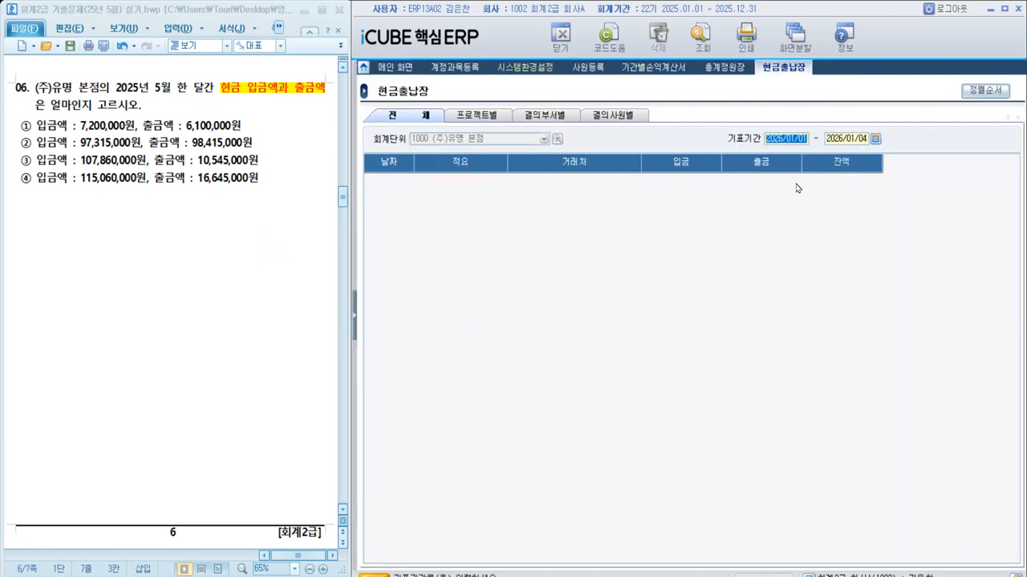
text(2025050120)
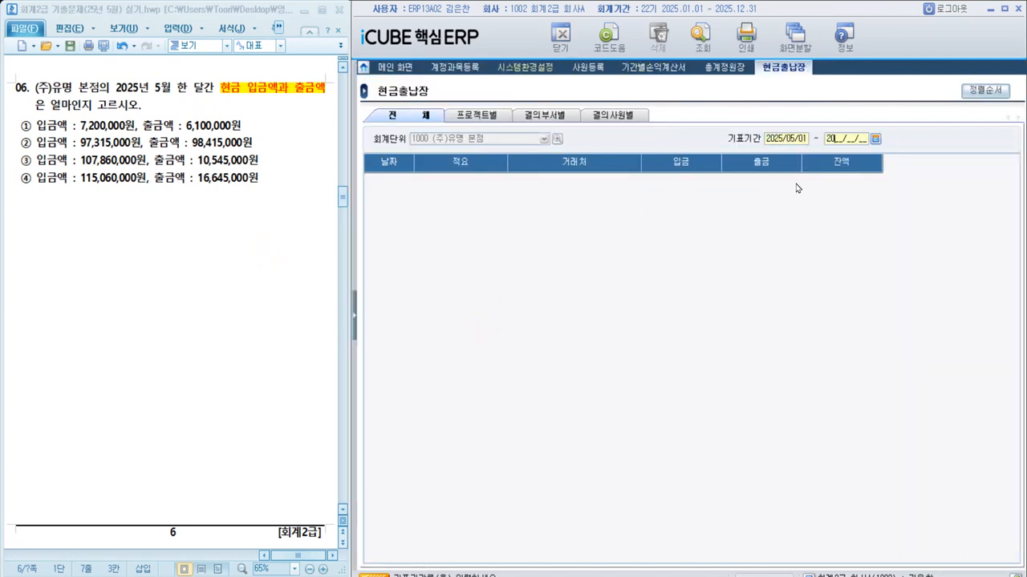
text(250531)
key(Return)
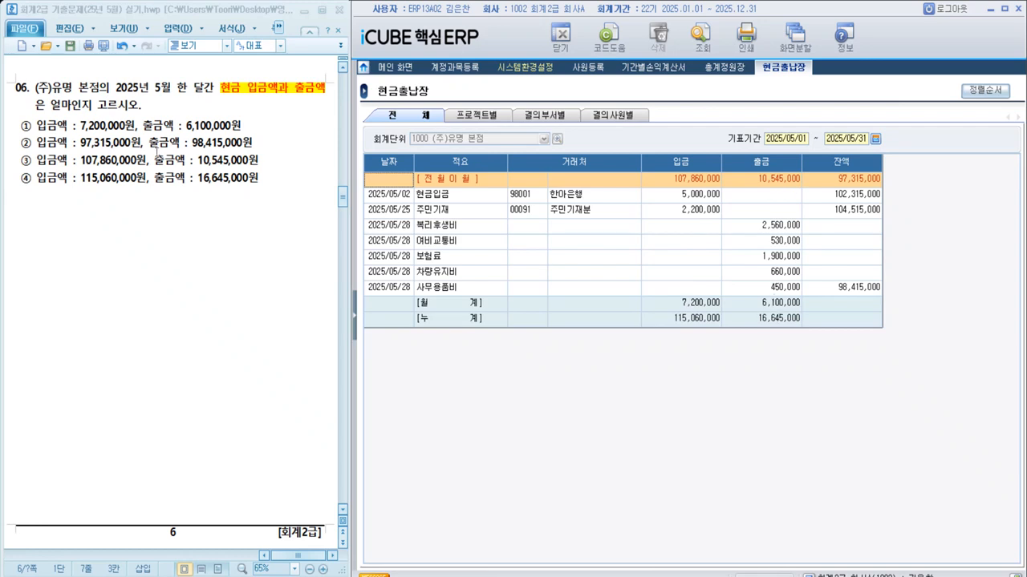
Highlight answer ①, 입금액 : 7,200,000원, 출금액 : 6,100,000원, of question 06 in the exam document
drag(20, 125, 249, 126)
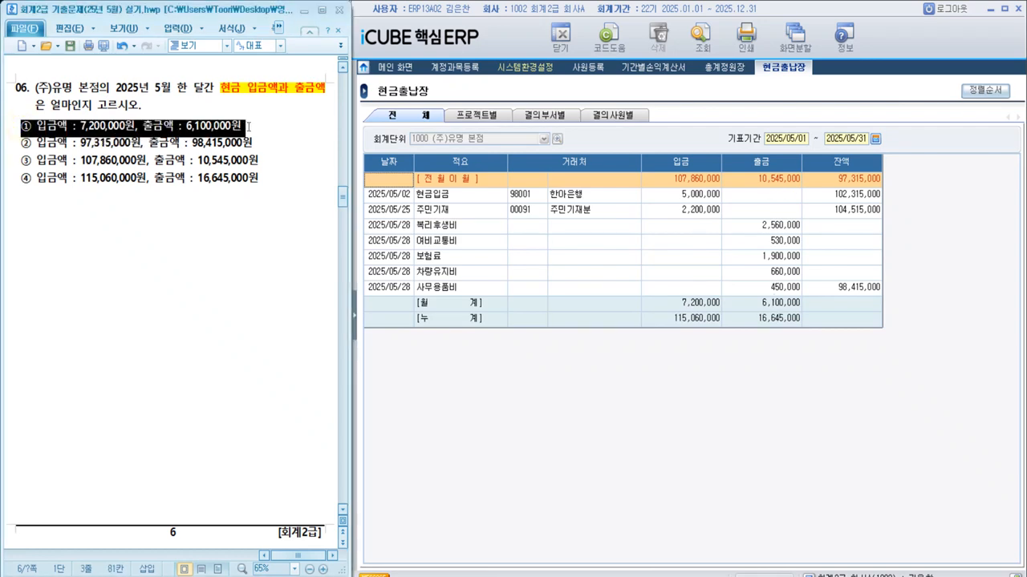
click(211, 324)
Go to question 07 and highlight "외화예금" in its text
scroll(247, 363, down, 8)
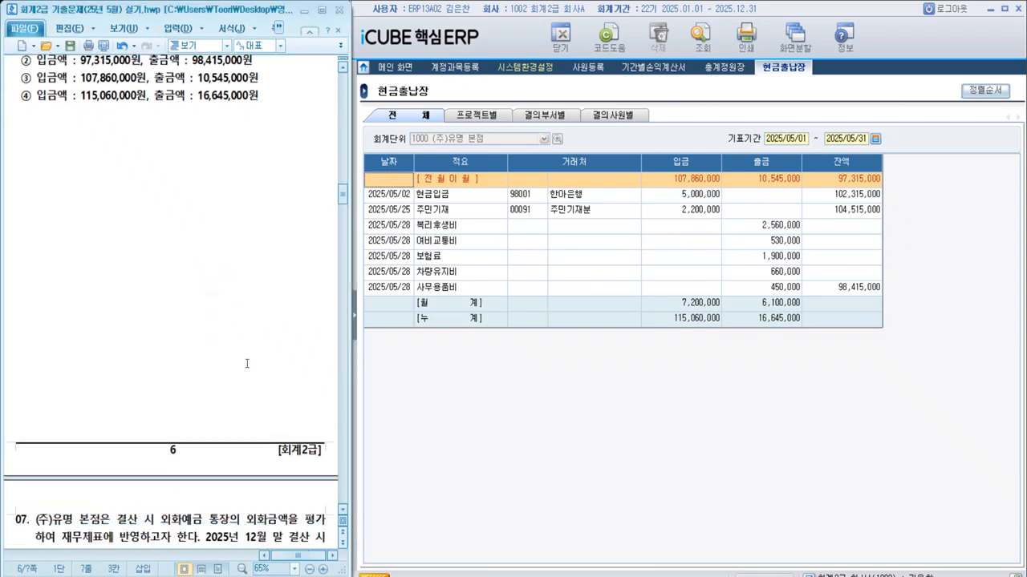
scroll(247, 363, down, 4)
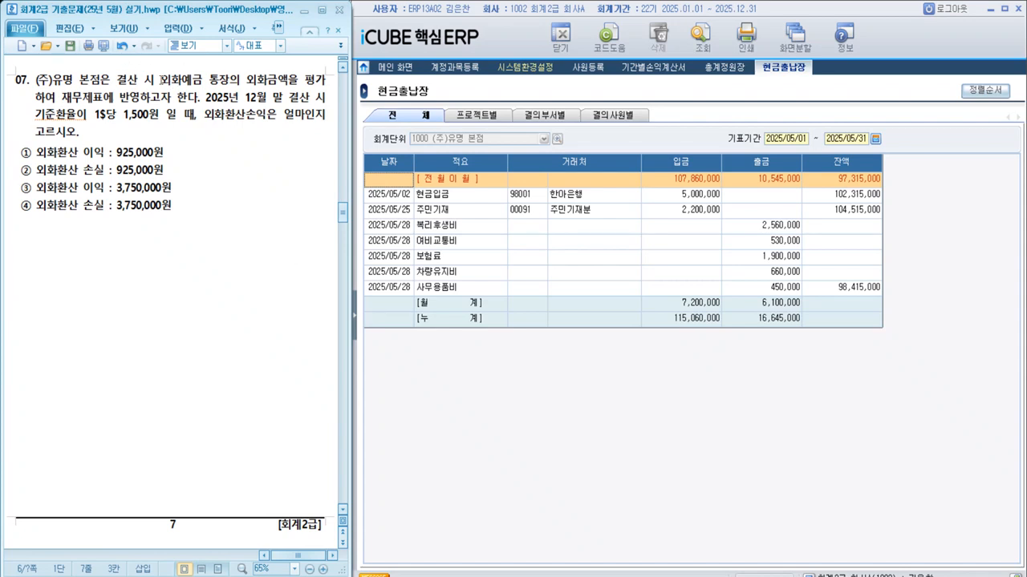
drag(160, 81, 201, 81)
click(210, 80)
key(alt+c)
click(237, 229)
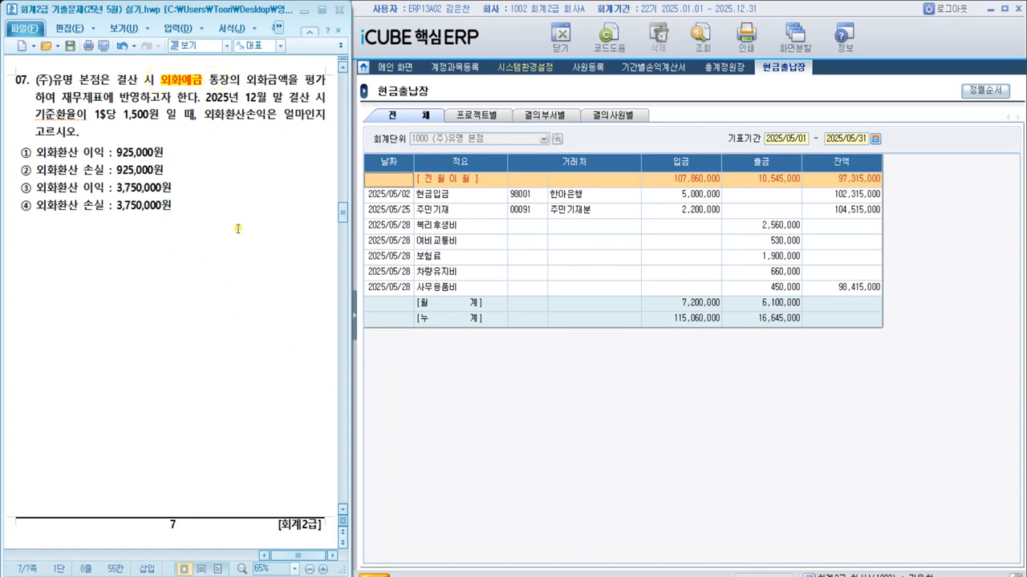
click(238, 229)
Open 외화명세서 from 전표/장부관리 in iCUBE 핵심ERP
click(357, 321)
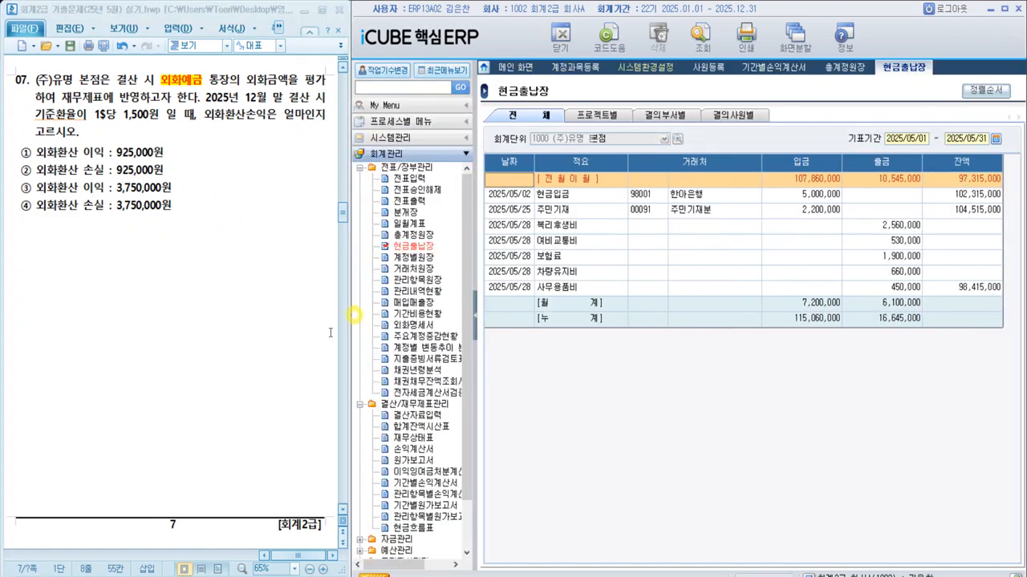
click(411, 326)
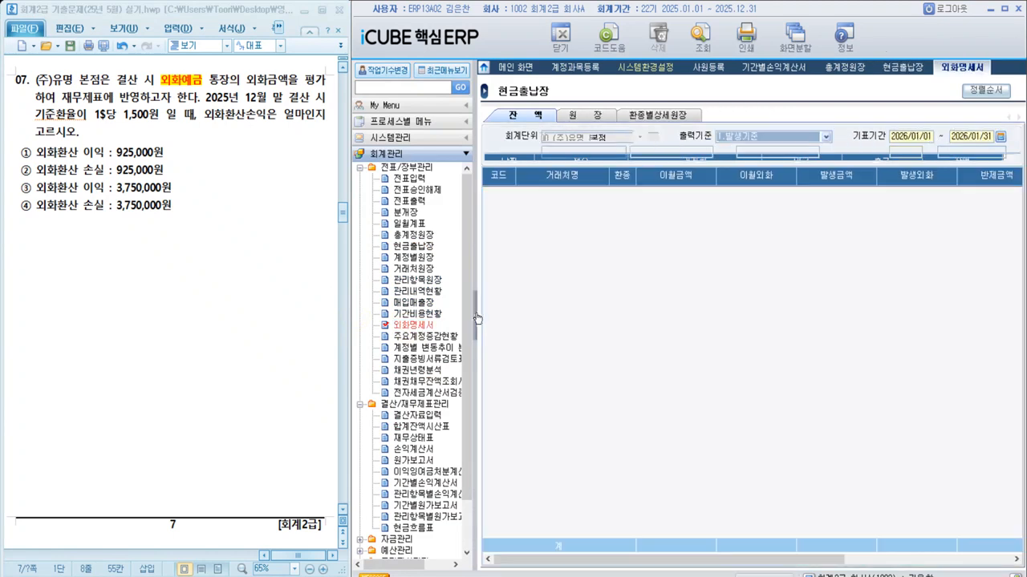
click(477, 318)
Query account 10302 외화예금 in 외화명세서 for 2025/01/01 to 2025/12/31 and check its 기말잔액 and 기말외화
click(796, 137)
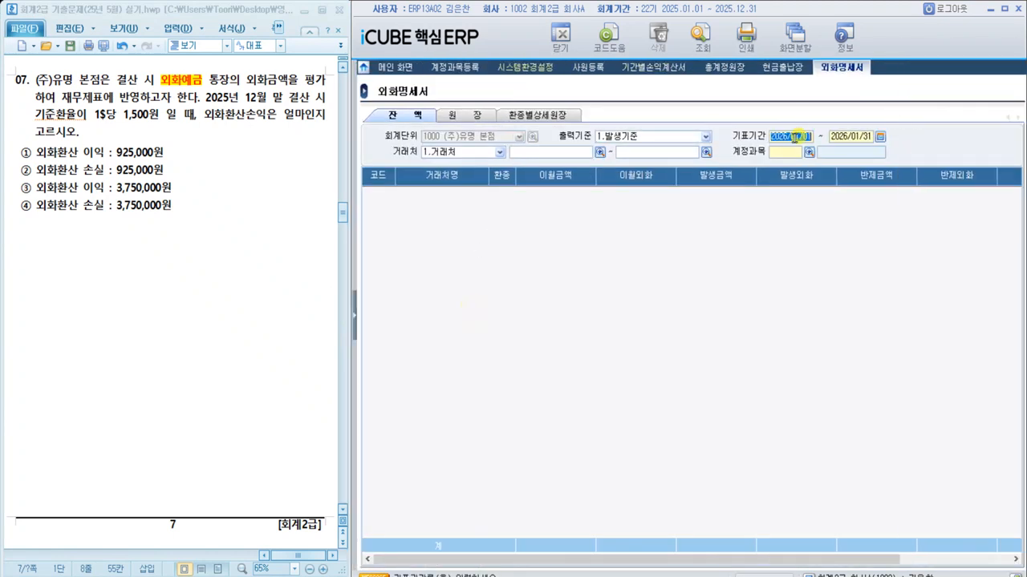
text(20250101)
text(2)
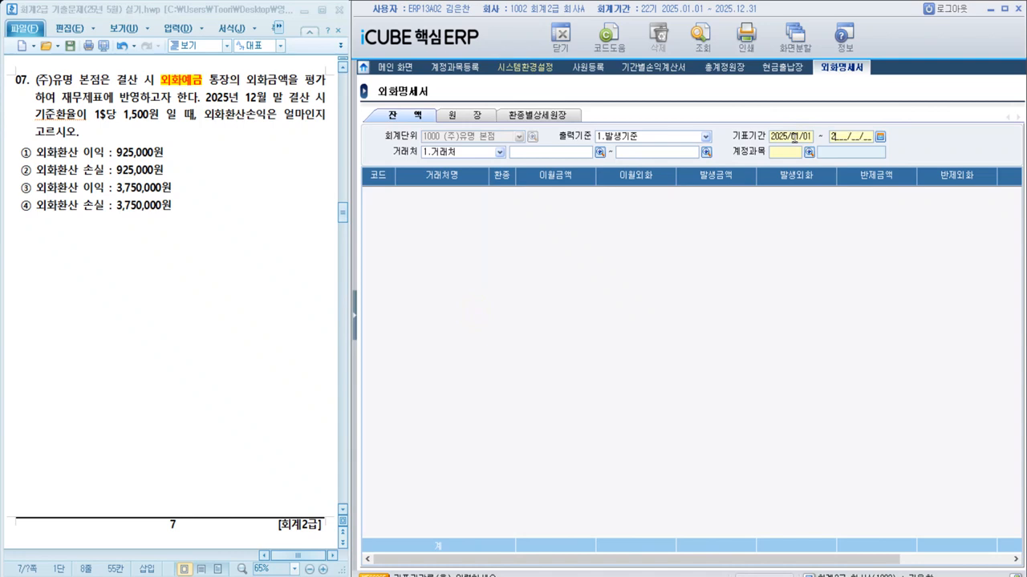
text(025/12/31)
key(F2)
click(727, 259)
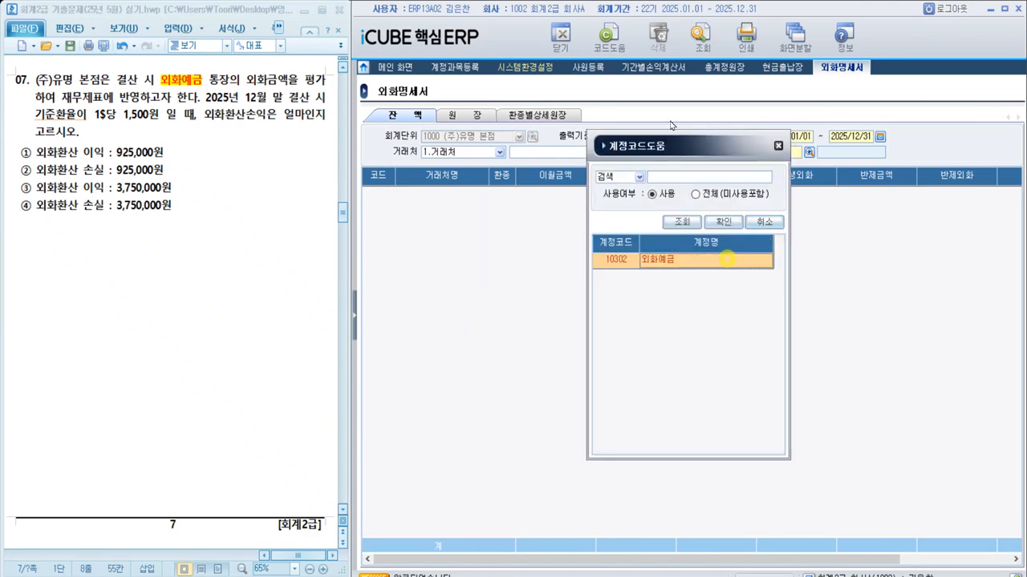
double_click(684, 264)
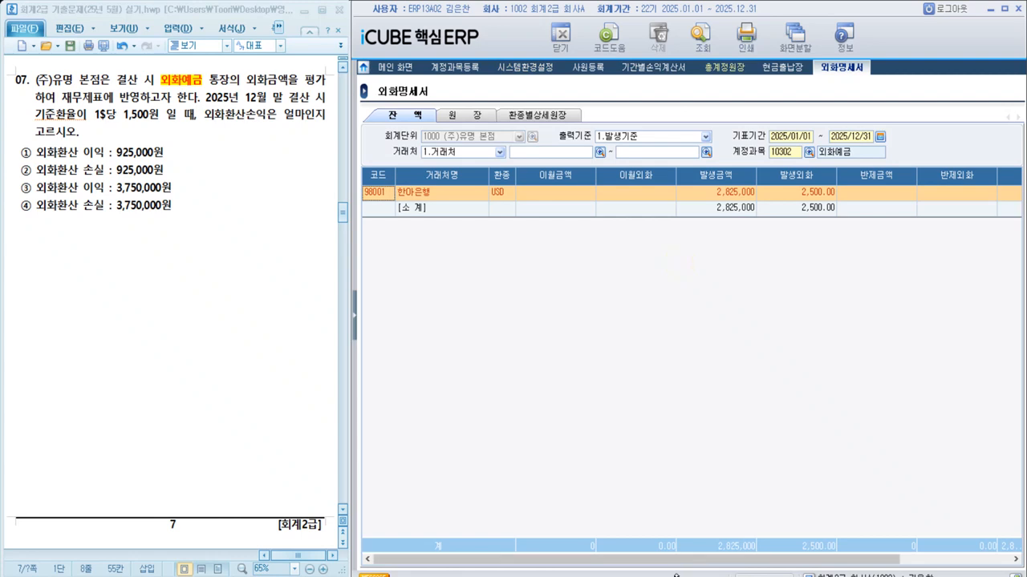
drag(675, 560, 894, 528)
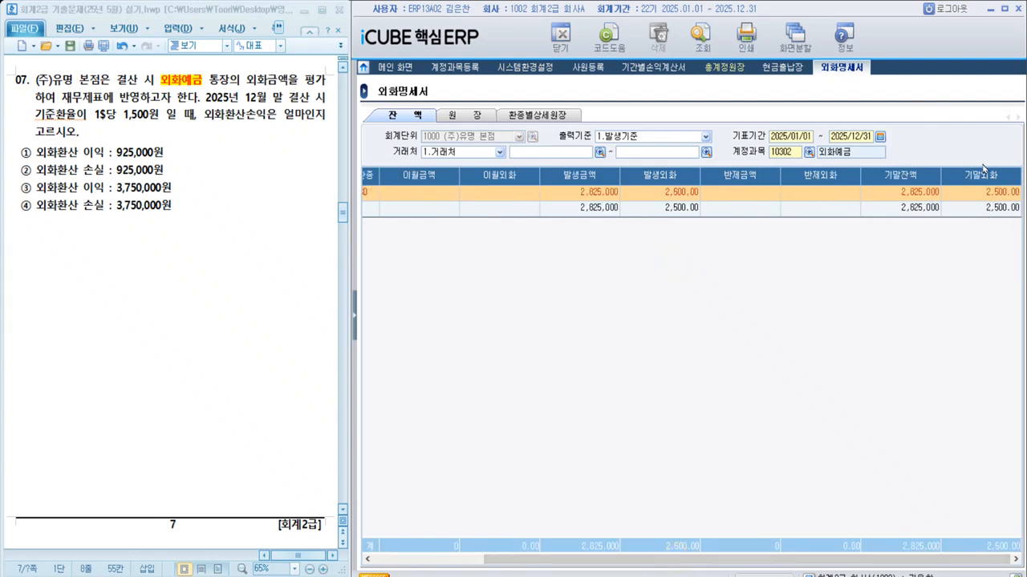
Start a calculation note below the choices of question 07 reading "기말평가 : 2,500$ * 1,500 ="
click(194, 241)
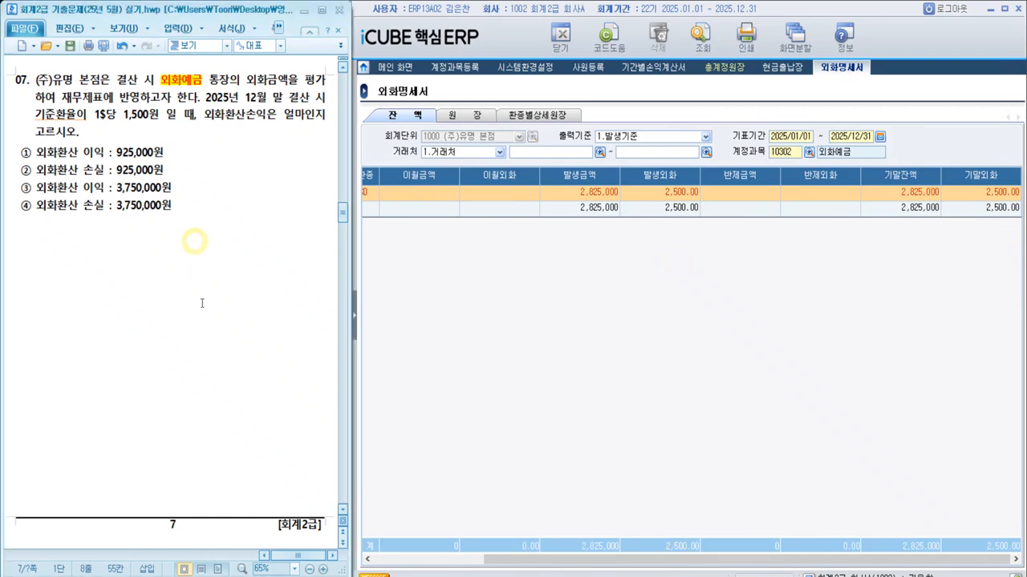
key(Return)
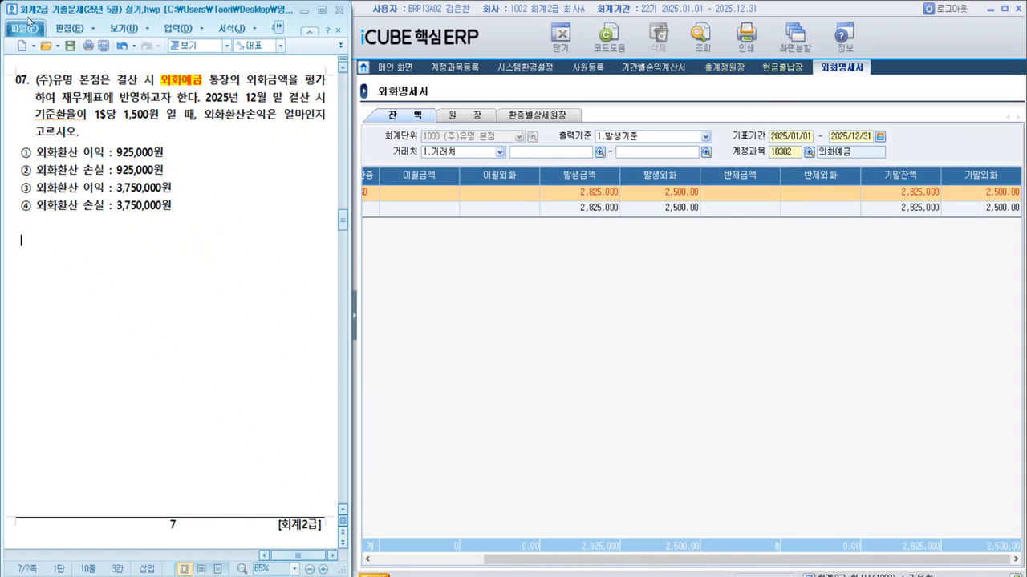
text(ㄱ)
text(말평가 : )
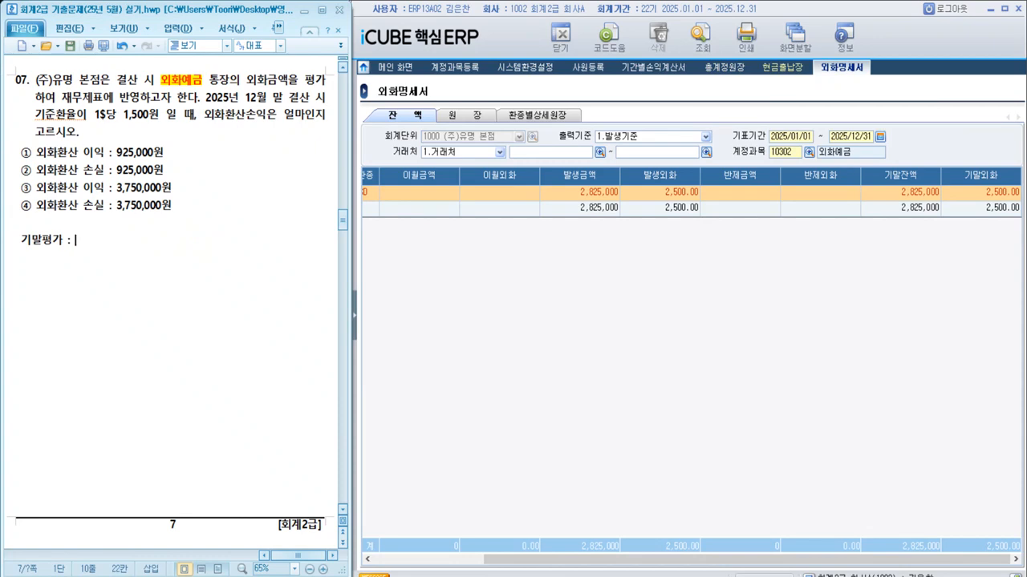
text(2,500$*1,500)
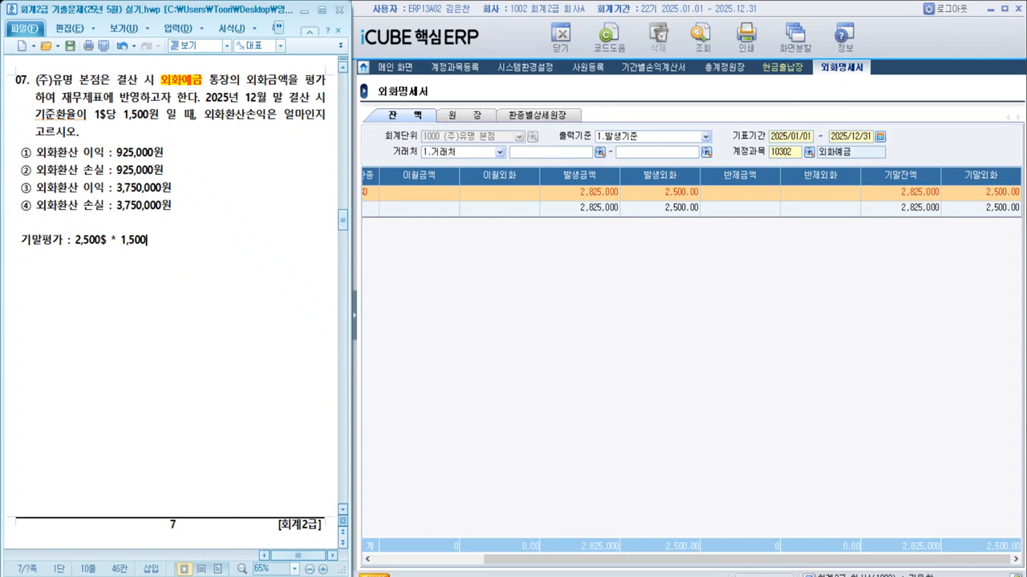
text( =)
Multiply 2500 by 1500 in the Windows calculator and complete the 기말평가 note in the exam document with 3,750,000
click(468, 576)
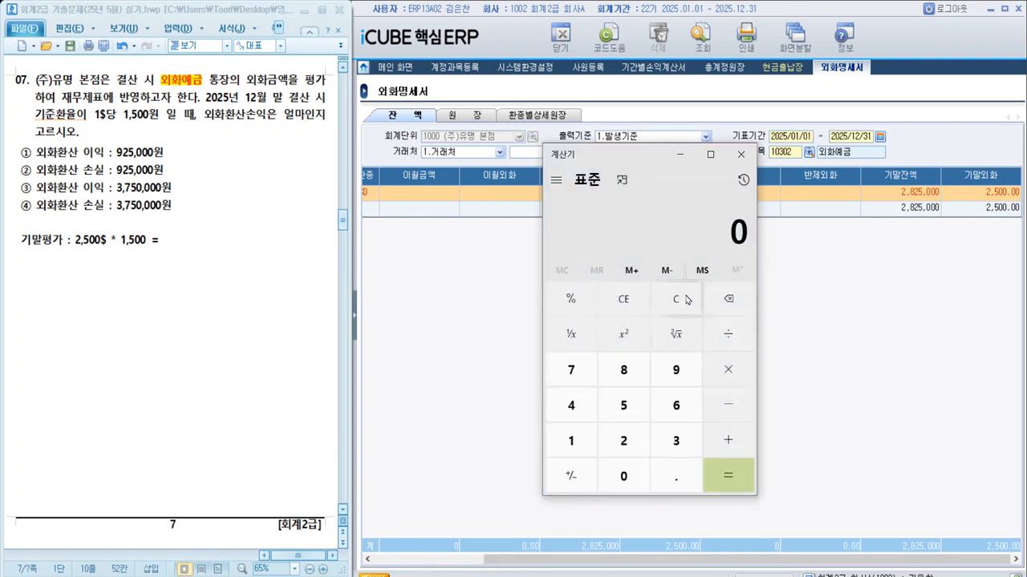
text(2500*150)
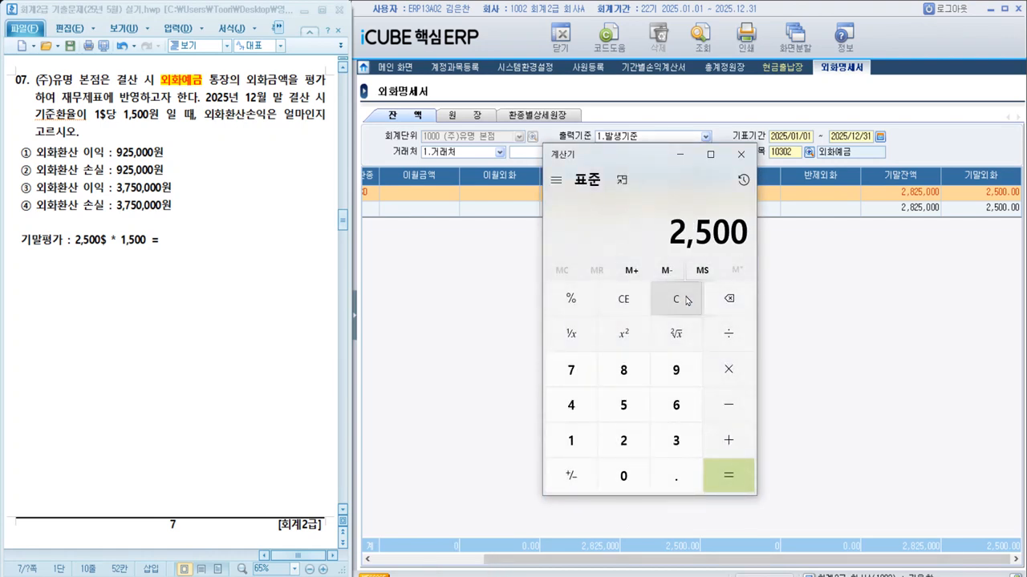
text(0)
key(Return)
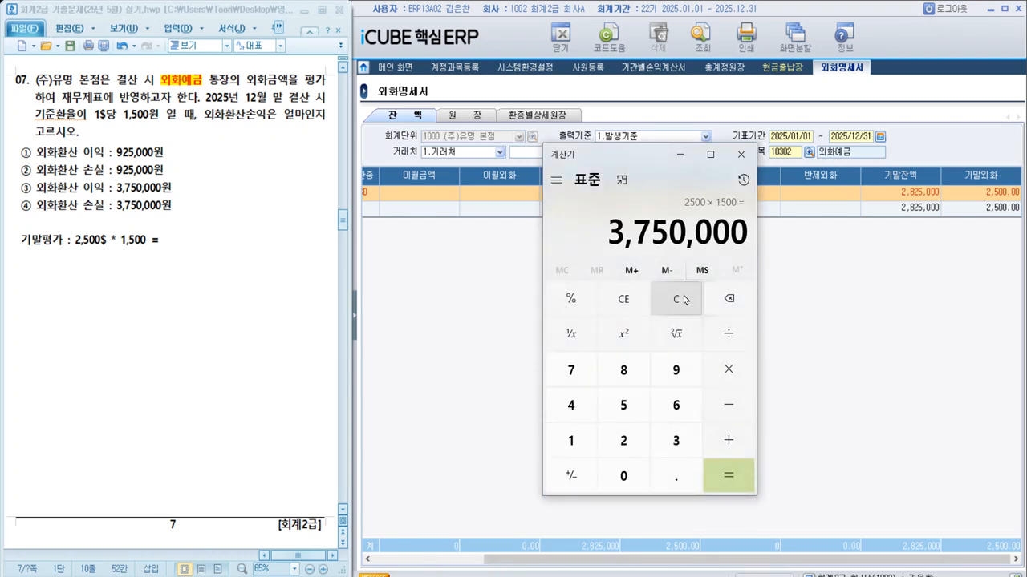
click(196, 256)
text(3,78)
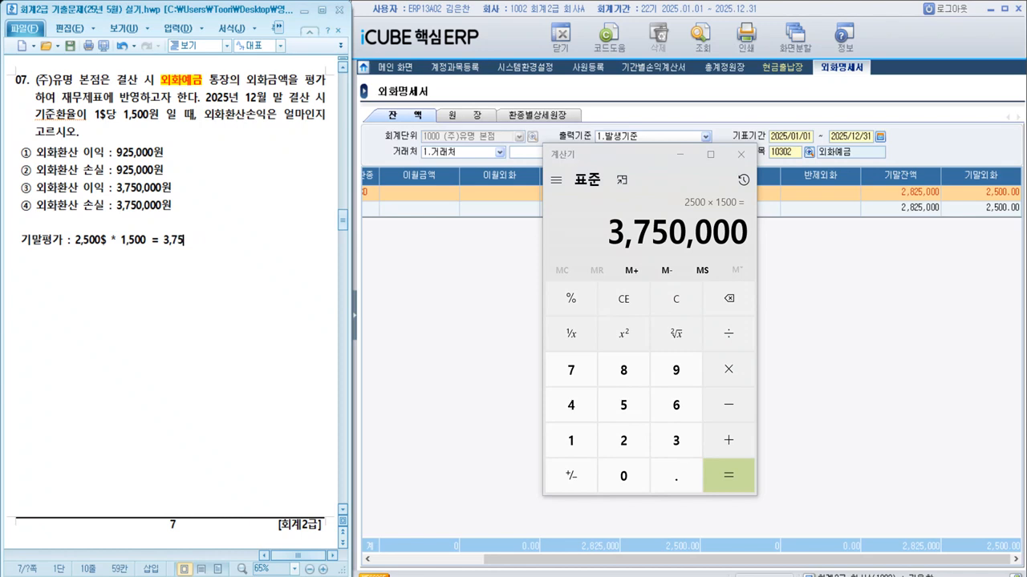
text(0,000)
Add a second note line under question 07 reading "기말평가 3,750,000 - 장부 2,825,000 ="
key(Return)
text(기말)
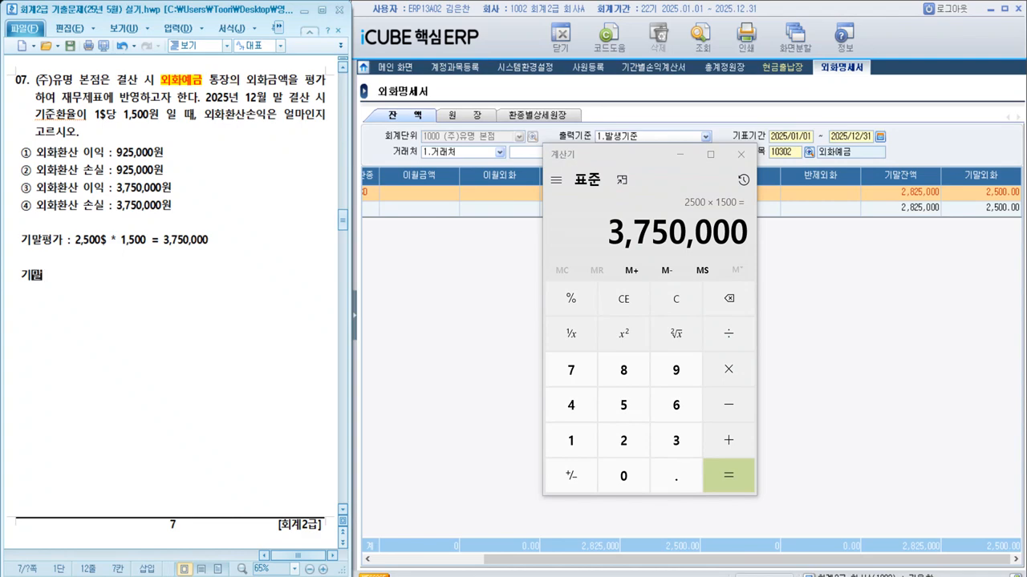
text( 평가)
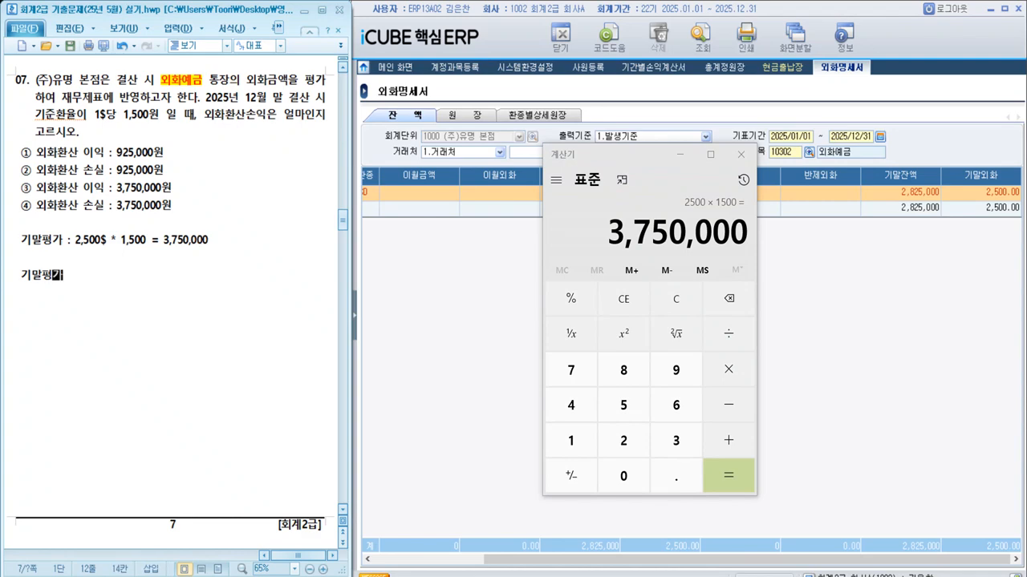
text(3,750,000 - )
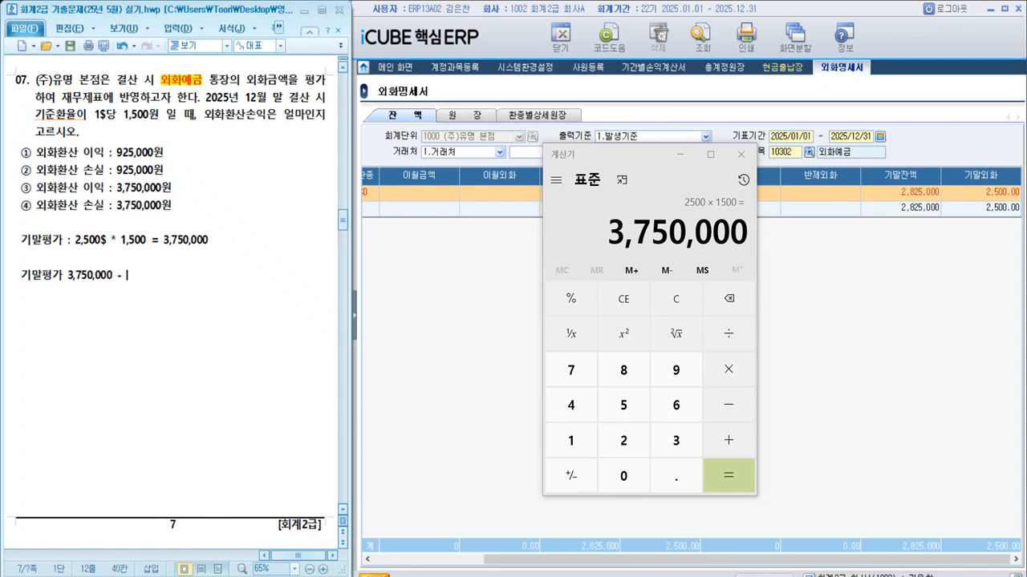
text(장부 2,825,00)
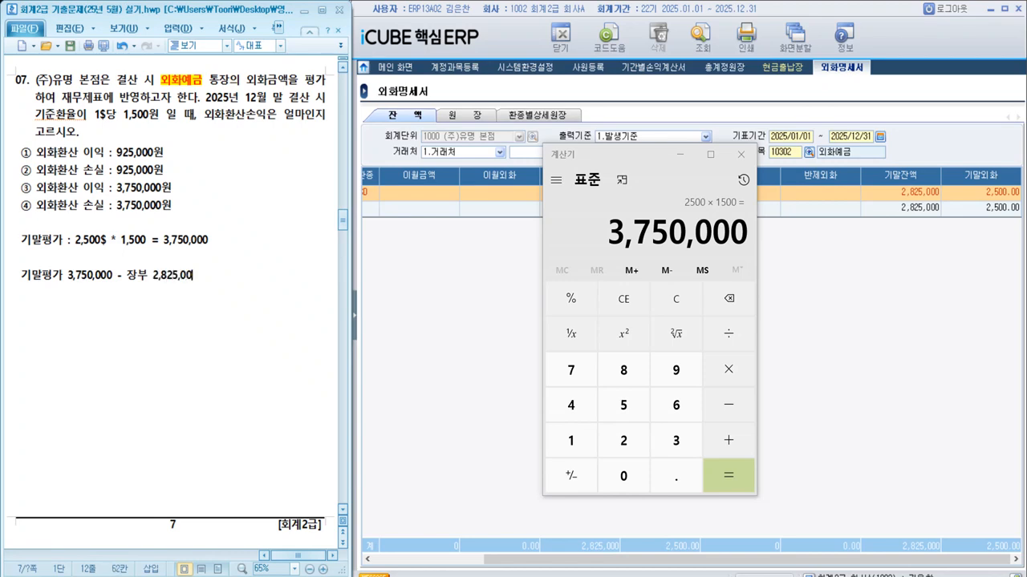
text(0 =)
Subtract 2825000 from 3,750,000 in the calculator, finish the second note line with "925,000 이익", and close the calculator
click(616, 159)
key(minus)
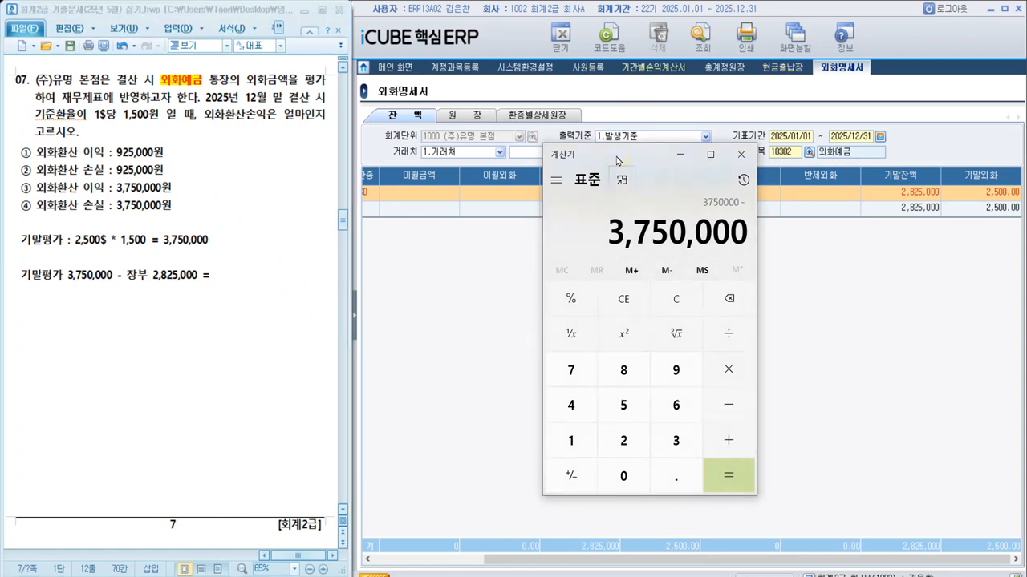
text(2825000)
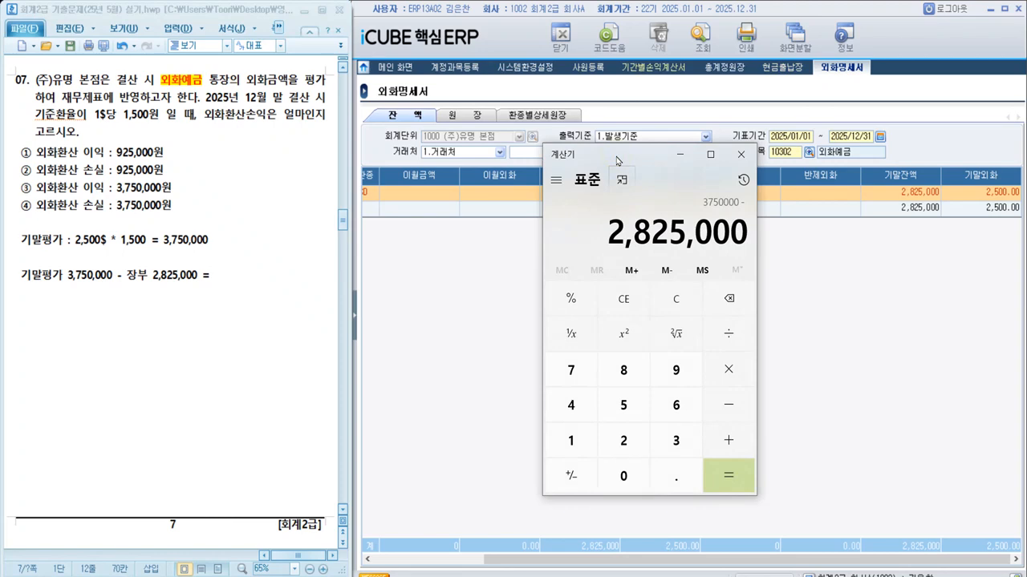
key(Return)
click(254, 282)
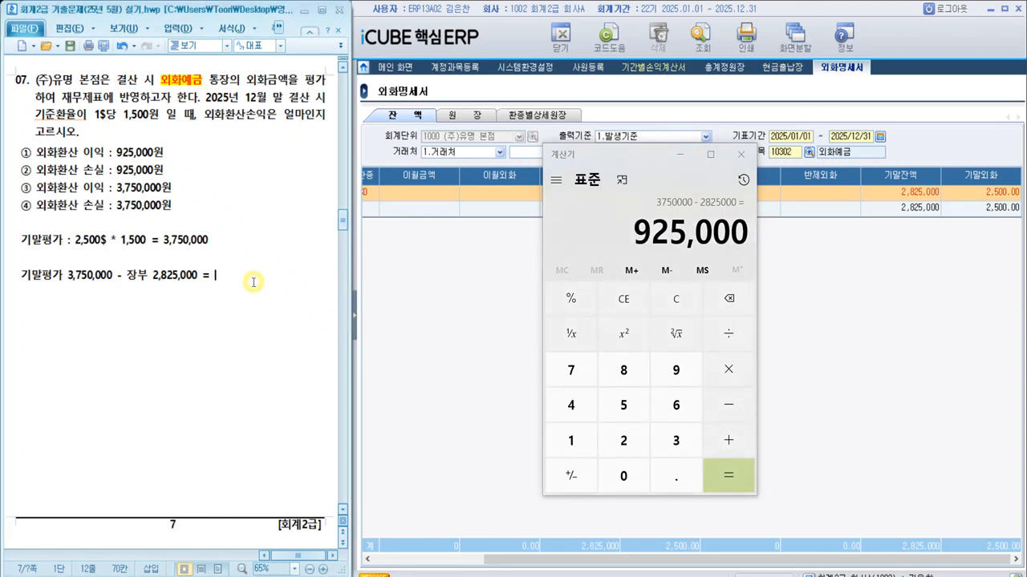
text(925,000)
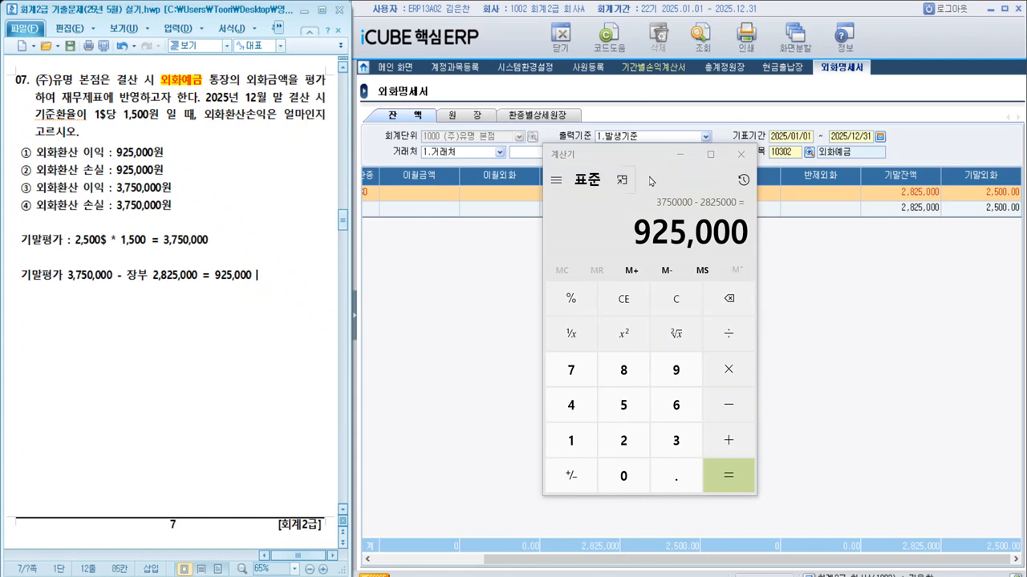
text( 이미)
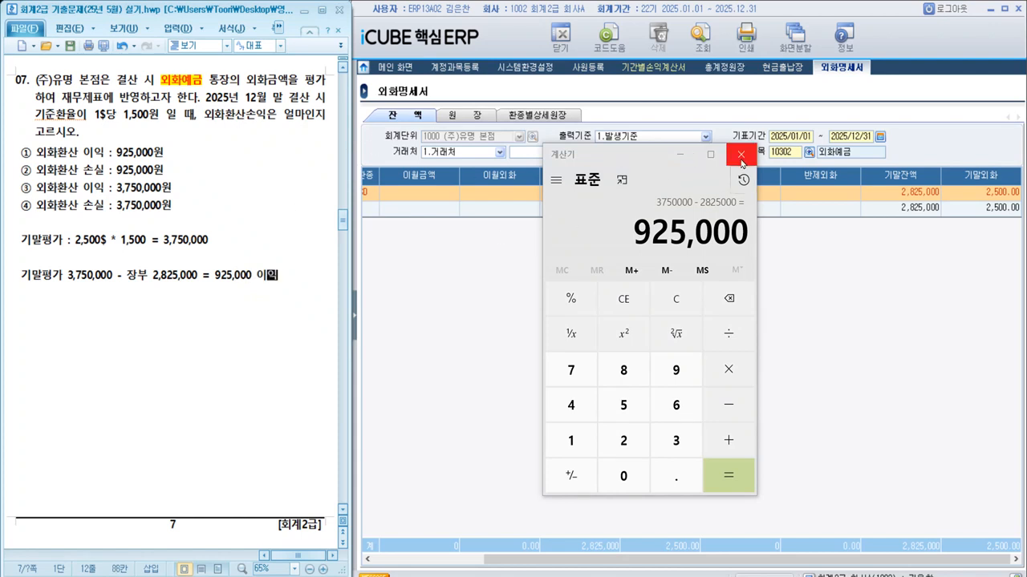
click(740, 154)
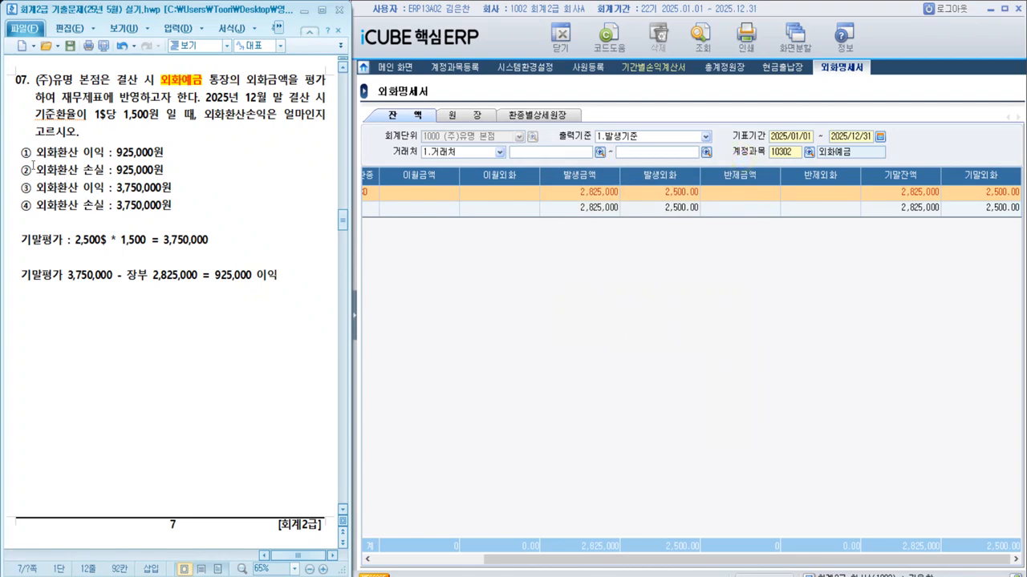
Highlight answer ①, 외화환산 이익 : 925,000원, of question 07
drag(15, 151, 167, 156)
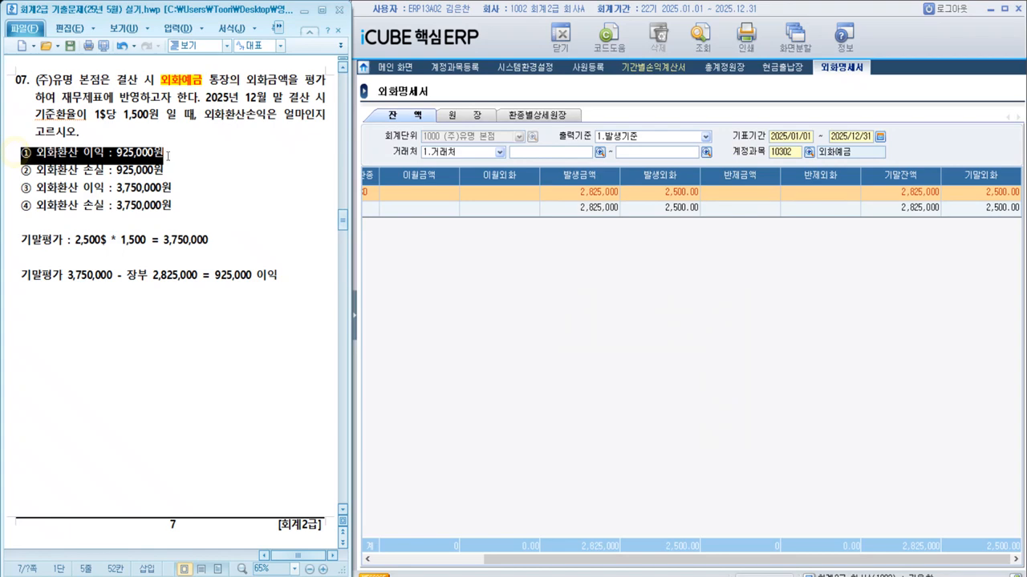
key(alt+c)
click(170, 360)
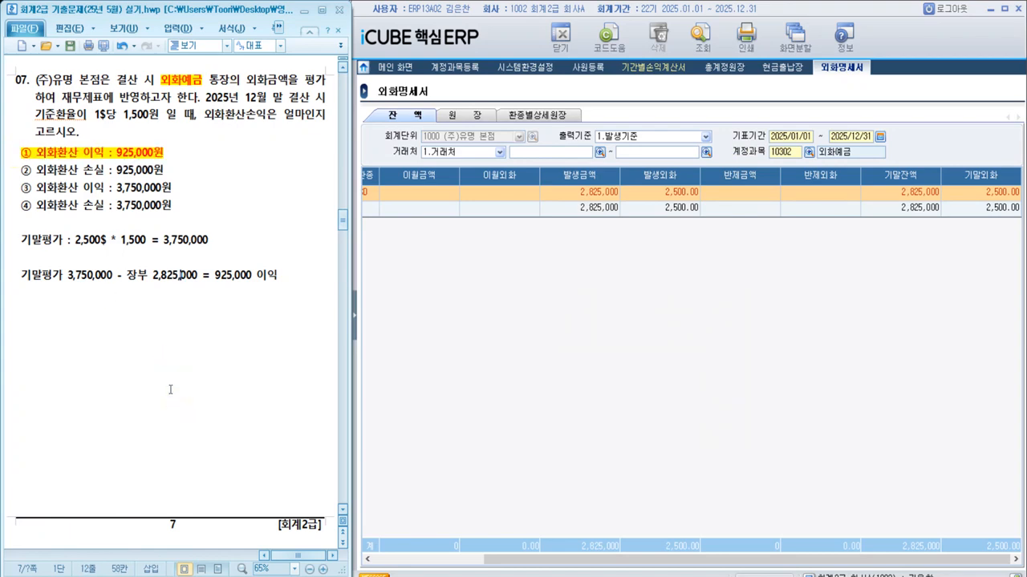
Go to question 08 and add the note "[합잔시] 소모품 조회" below its answer choices
scroll(171, 390, down, 10)
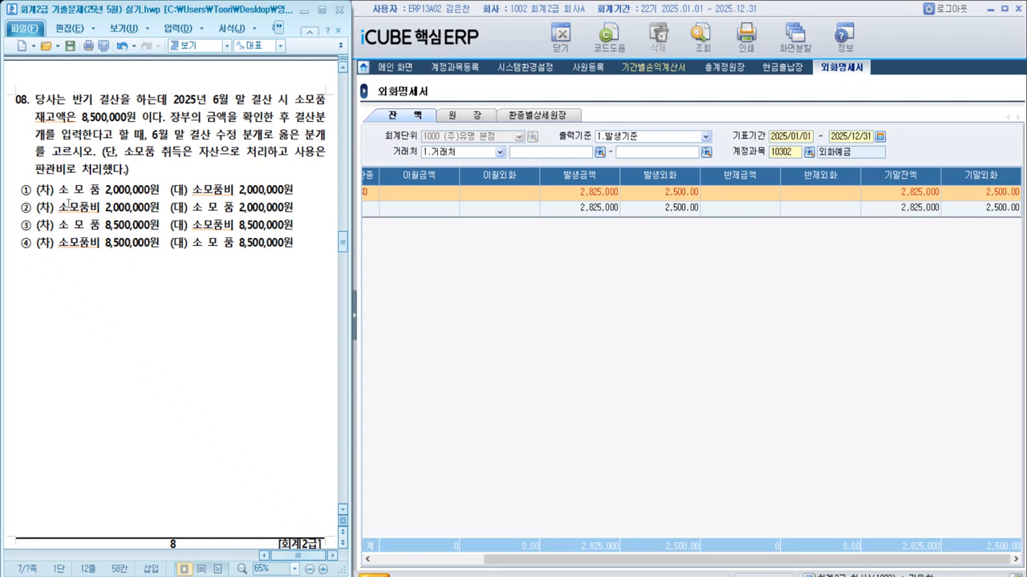
click(272, 361)
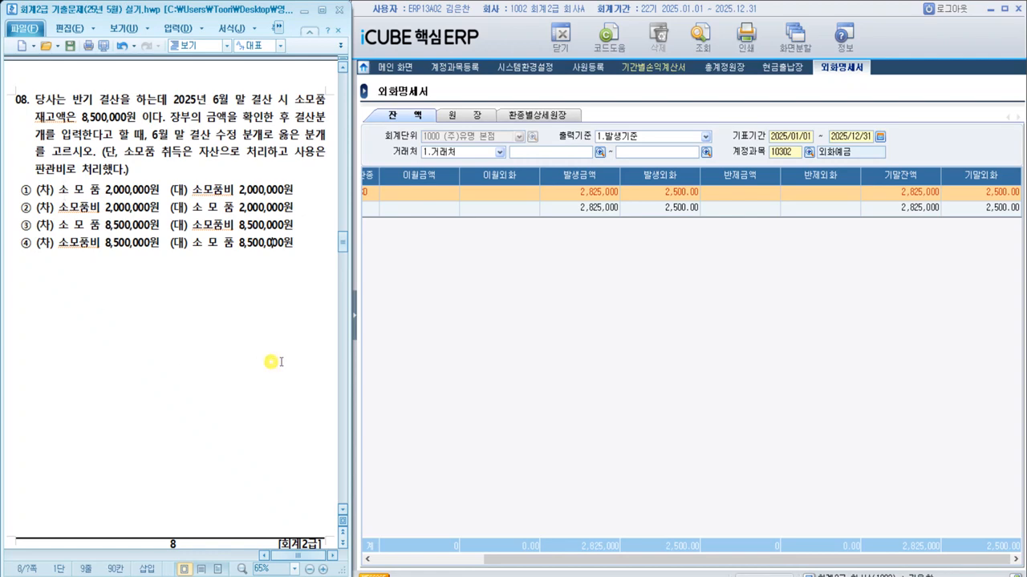
click(295, 275)
key(Return)
key(Return)
text(미)
text(합잔시)
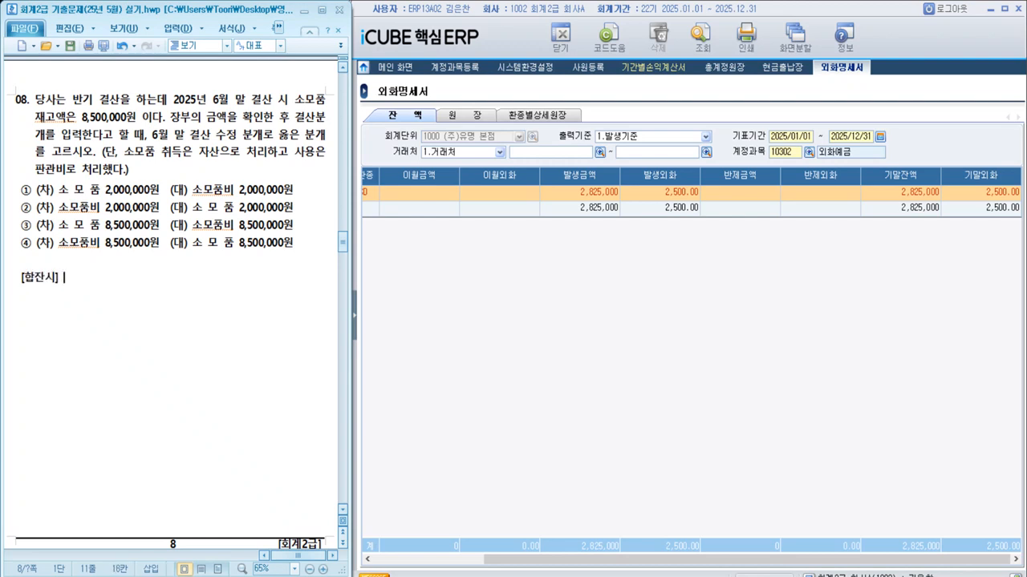
text( 소모품 조회)
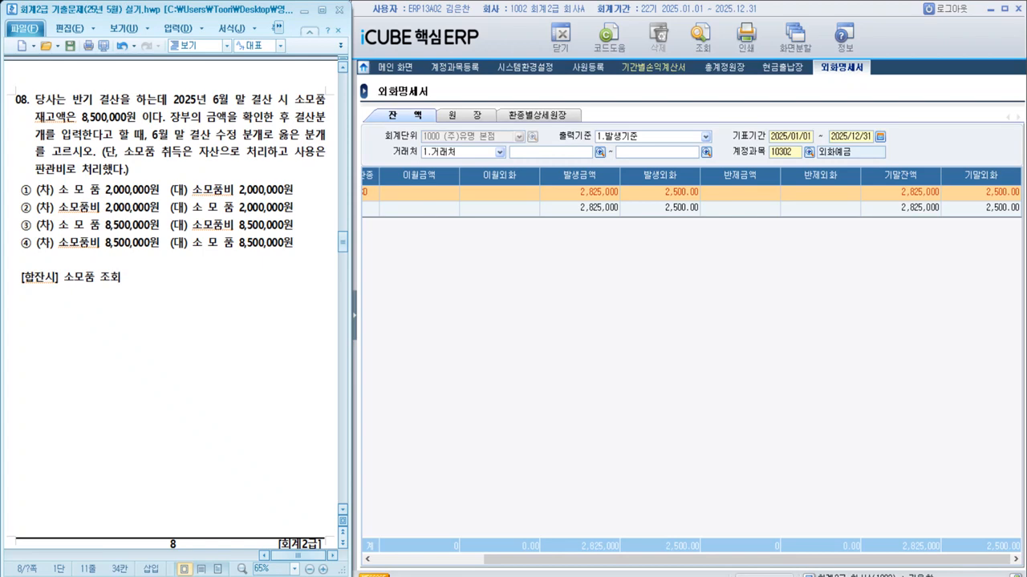
Open 합계잔액시산표 from 결산/재무제표관리 in iCUBE 핵심ERP
click(511, 351)
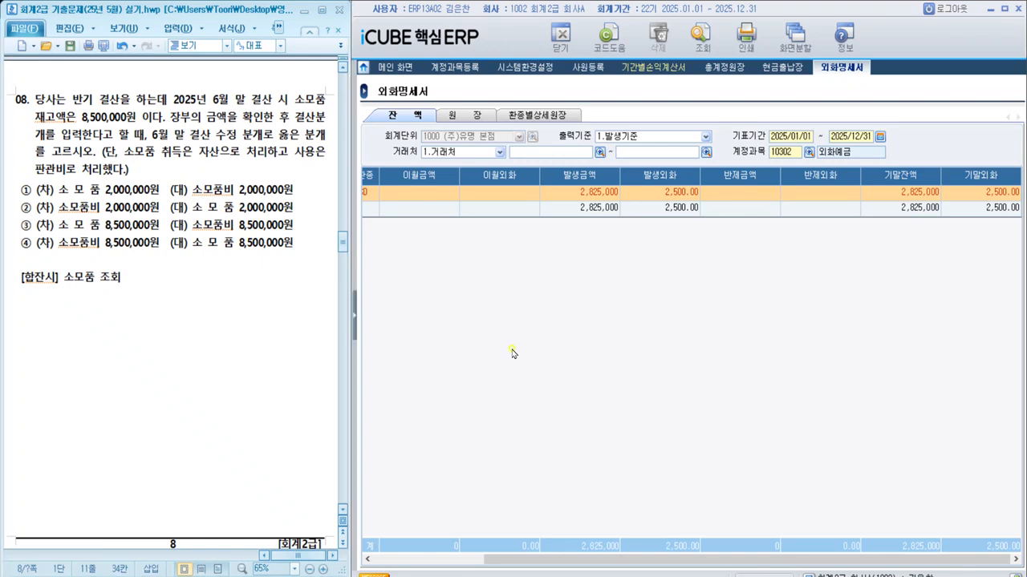
click(356, 328)
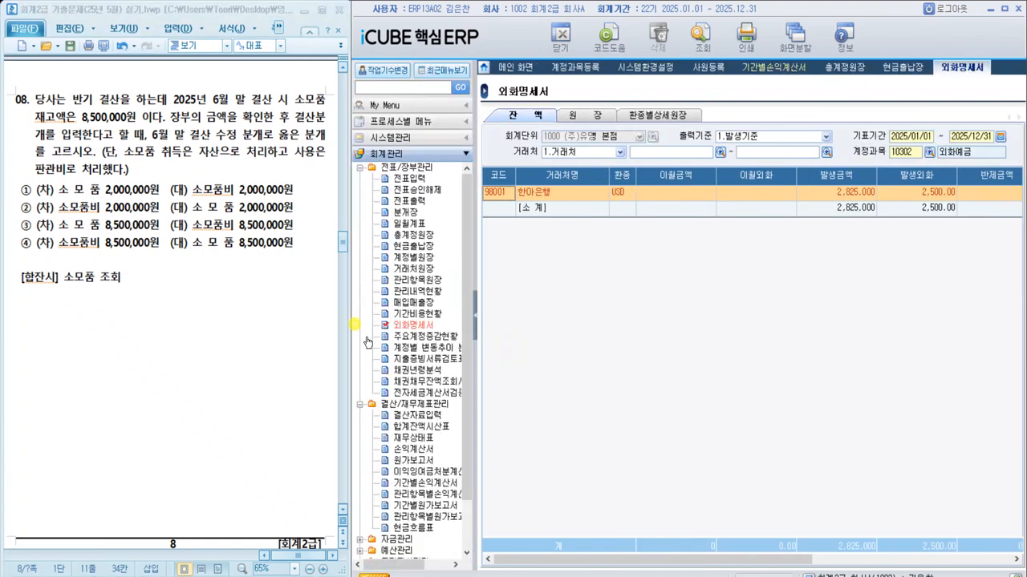
double_click(415, 426)
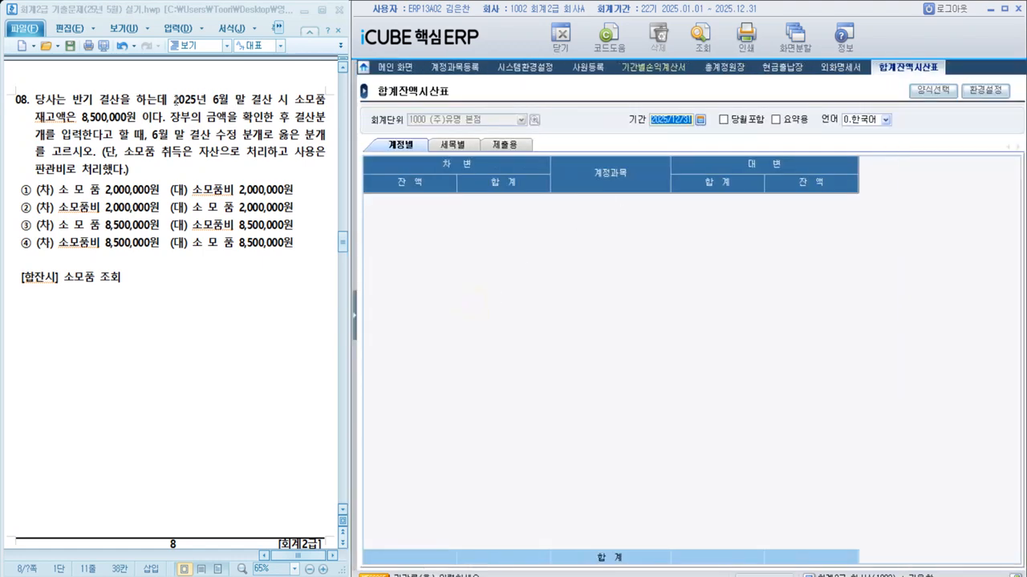
Highlight "2025년 6월 말 결산" in the text of question 08 in the exam document
drag(175, 99, 274, 86)
key(alt+c)
click(254, 278)
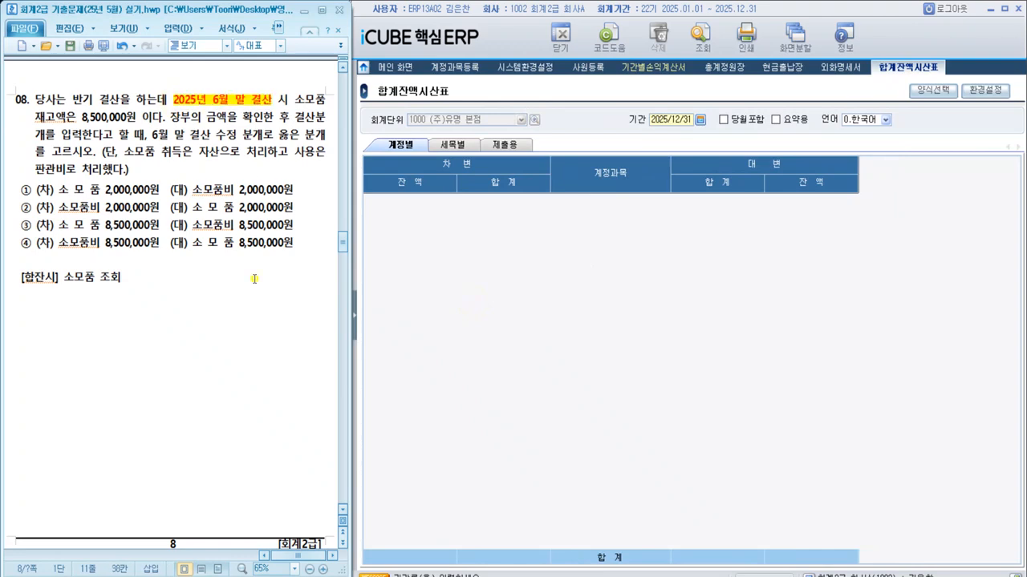
Query 합계잔액시산표 in iCUBE 핵심ERP for the period 2025/06/30 and select the 소모품 row to check its balance
click(663, 119)
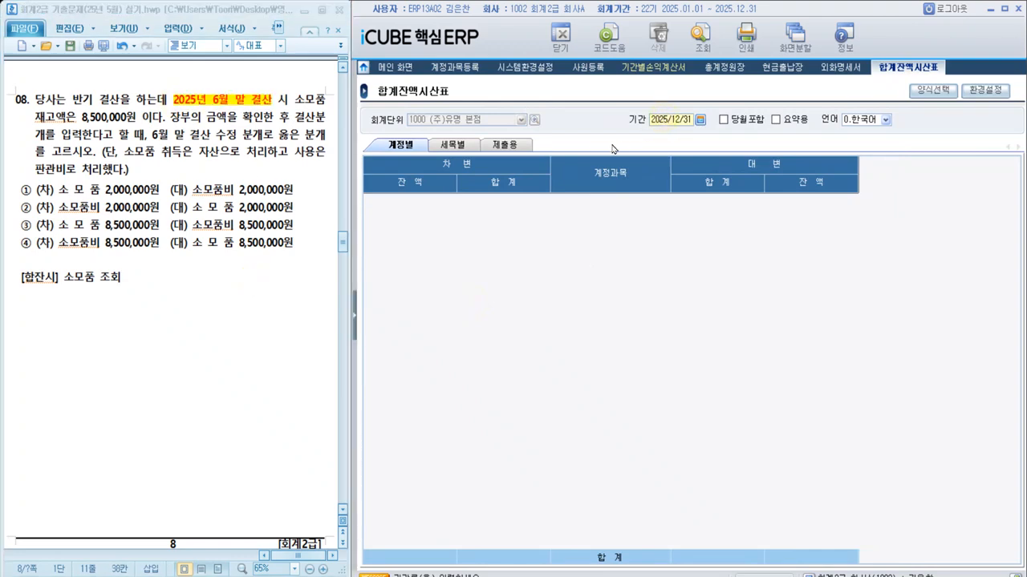
key(Delete)
text(0630)
key(Return)
click(701, 38)
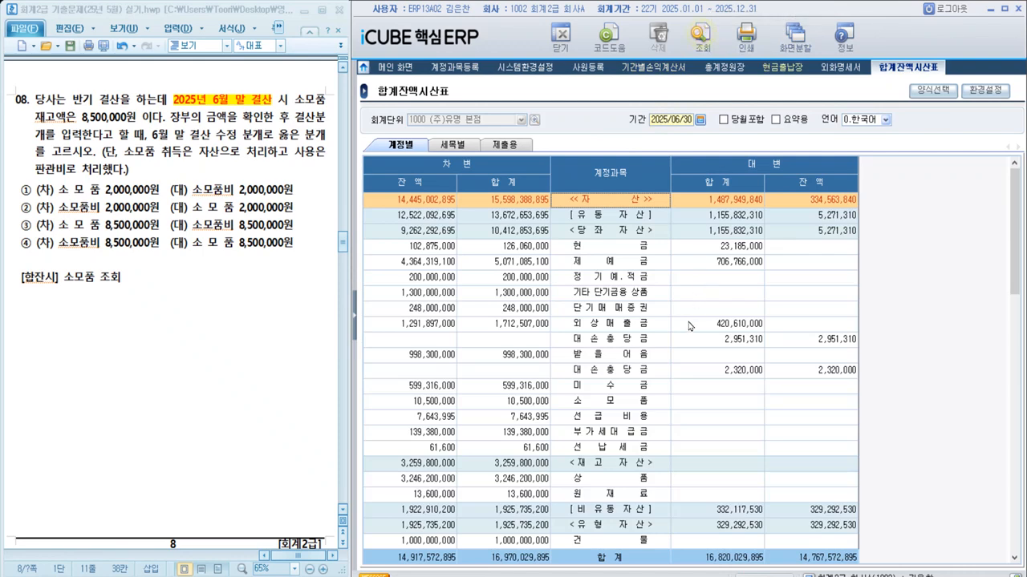
click(622, 405)
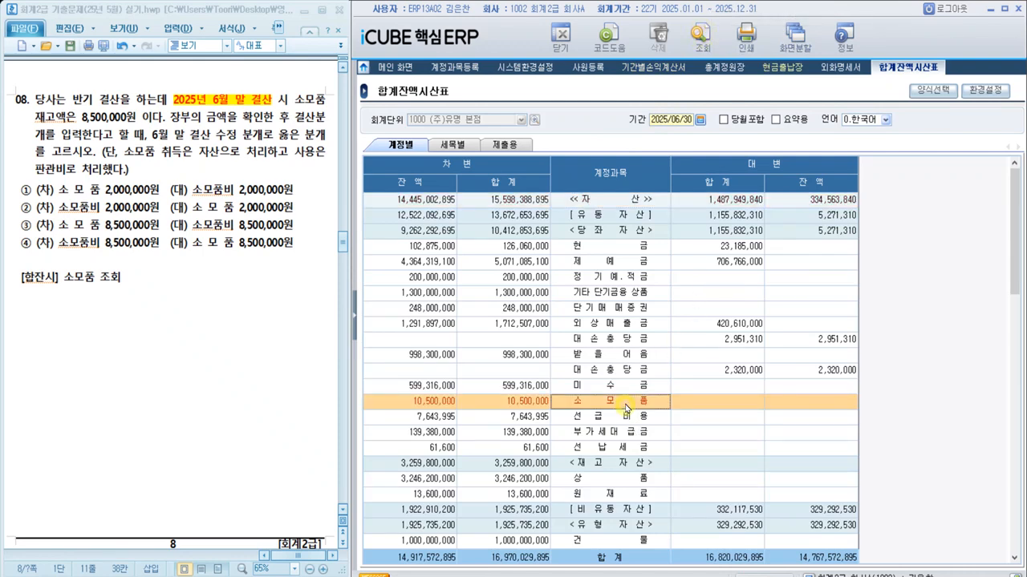
Extend the question 08 note with the calculation "10,500,000 - 결산 재고 8,500,000 = 2,000,000(사용)"
click(190, 294)
text(10)
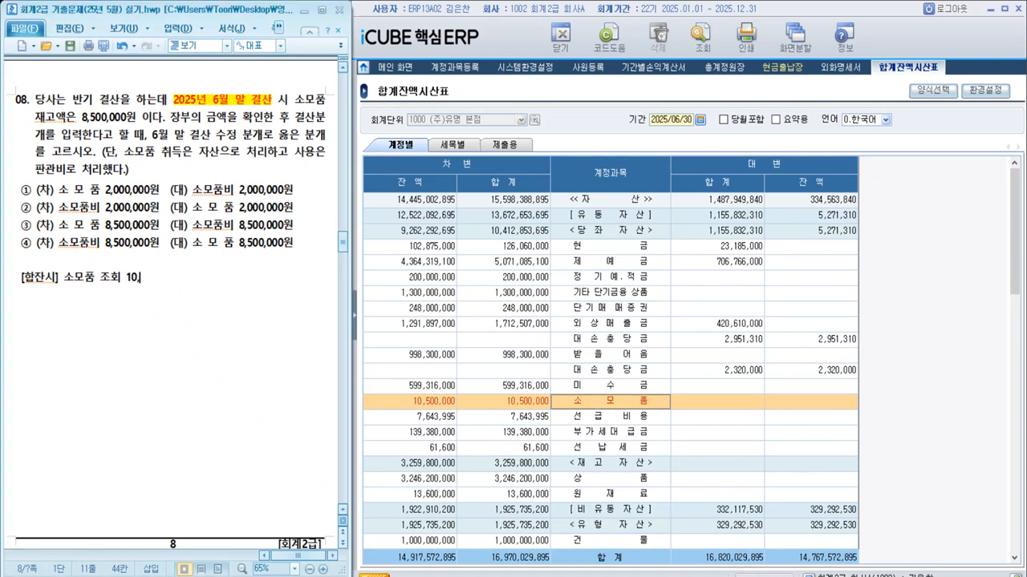
text(,500,000)
text(- 기말)
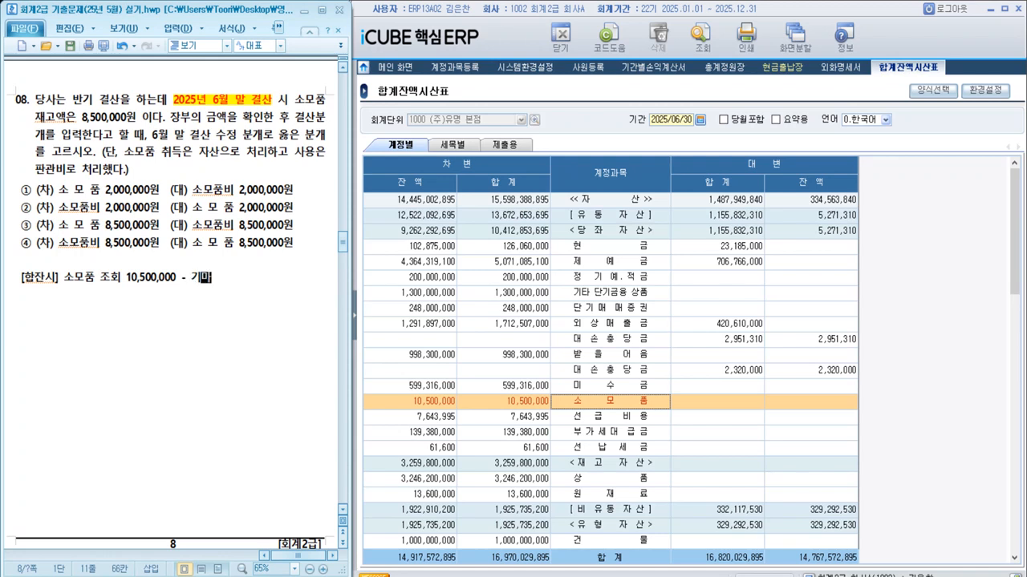
key(BackSpace)
key(BackSpace)
text(ㄱ)
text(산 재)
text(고 )
text(8,500,000 )
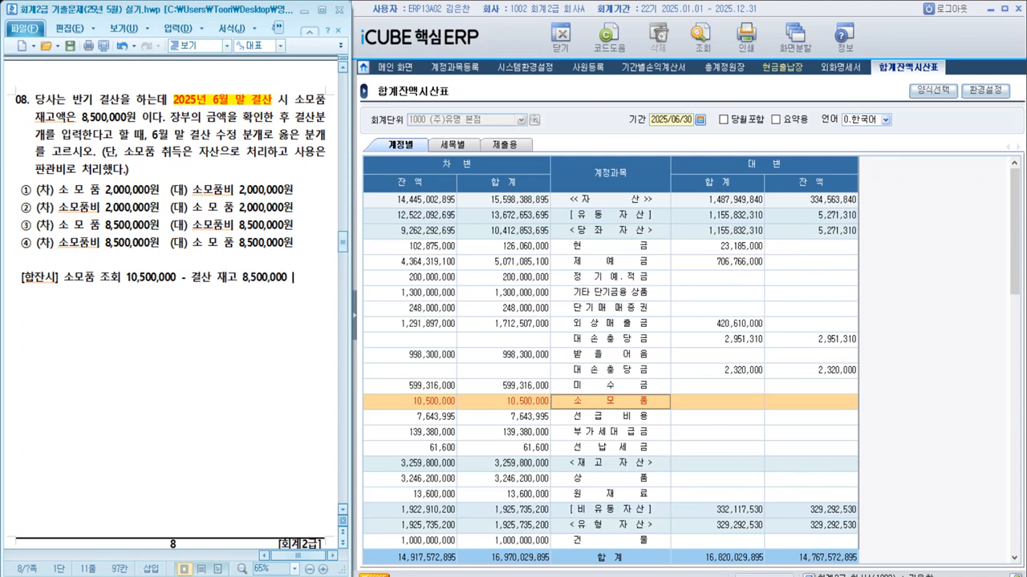
text(= 2,000,000()
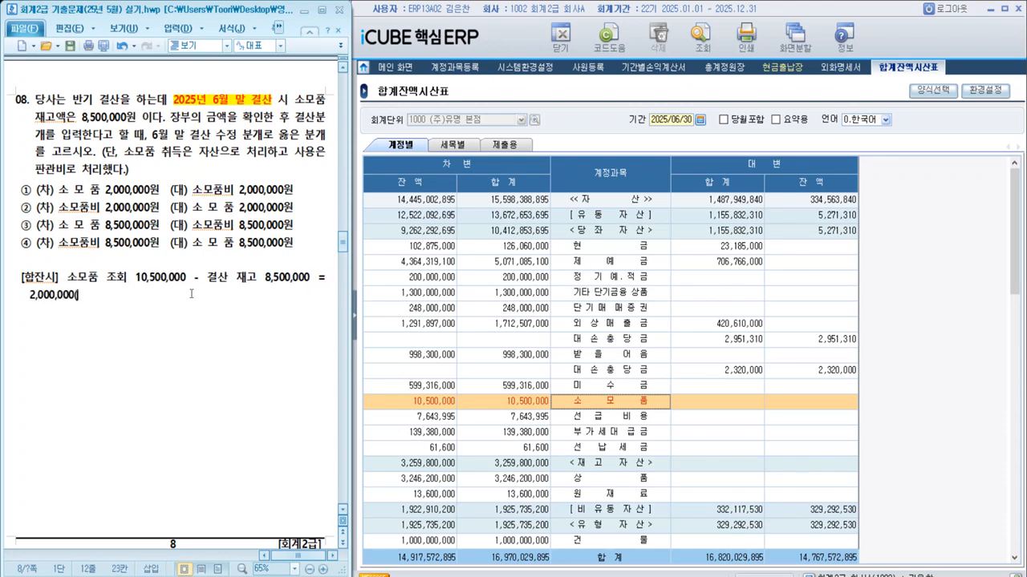
text(사용))
Add the adjusting entry "소모품비 2,000,000 /소모품 2,000,000" on a separate line below the question 08 calculation
key(Return)
key(Return)
text(/소모품 )
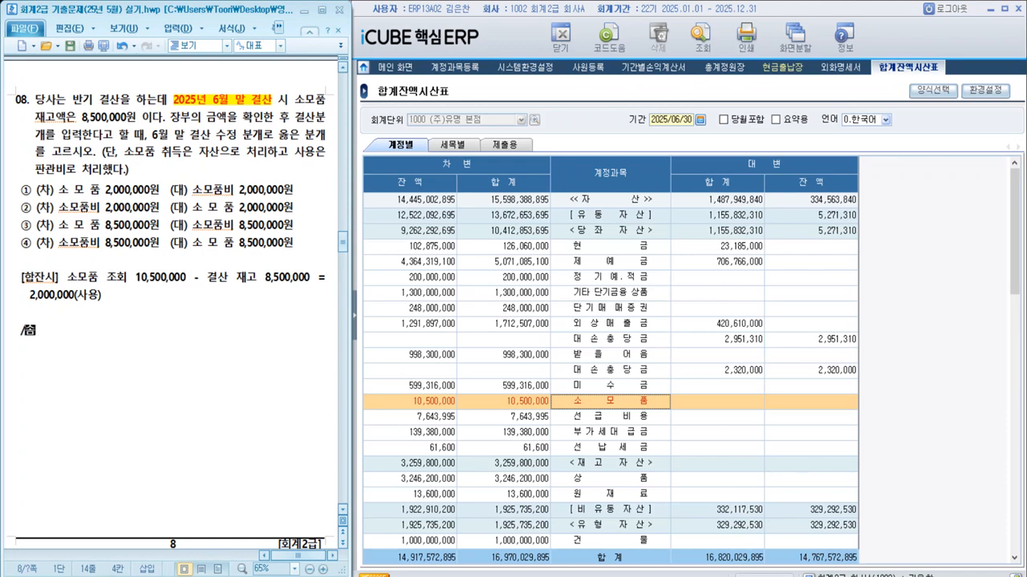
text(2,000,000)
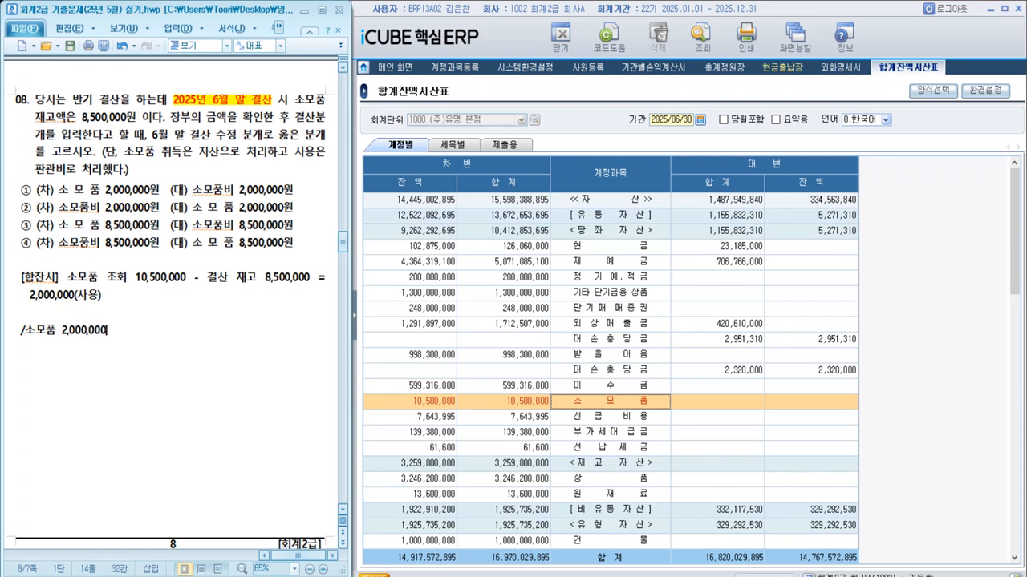
scroll(62, 274, down, 1)
click(18, 291)
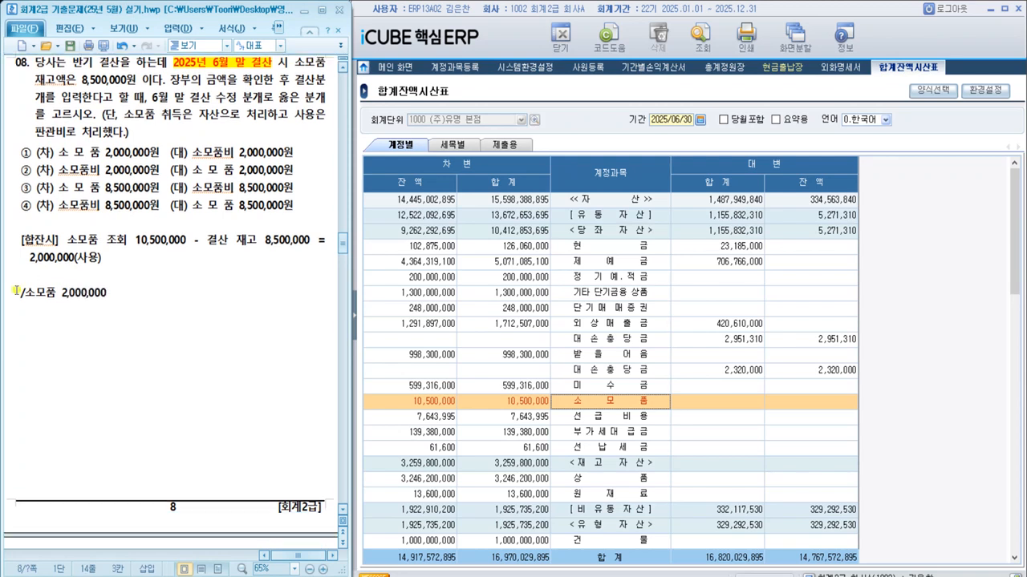
text(소모품비 2)
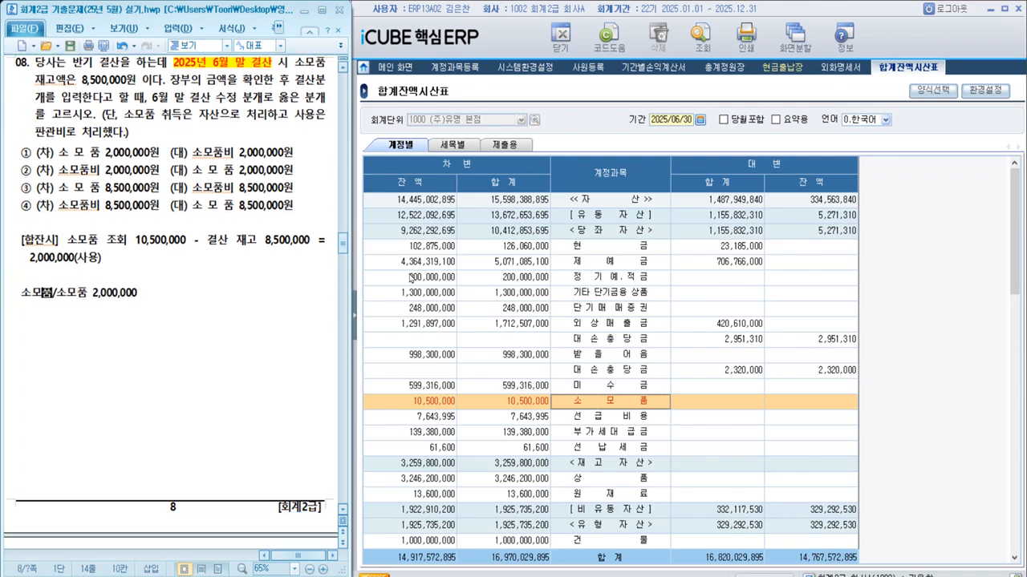
text(,000,000)
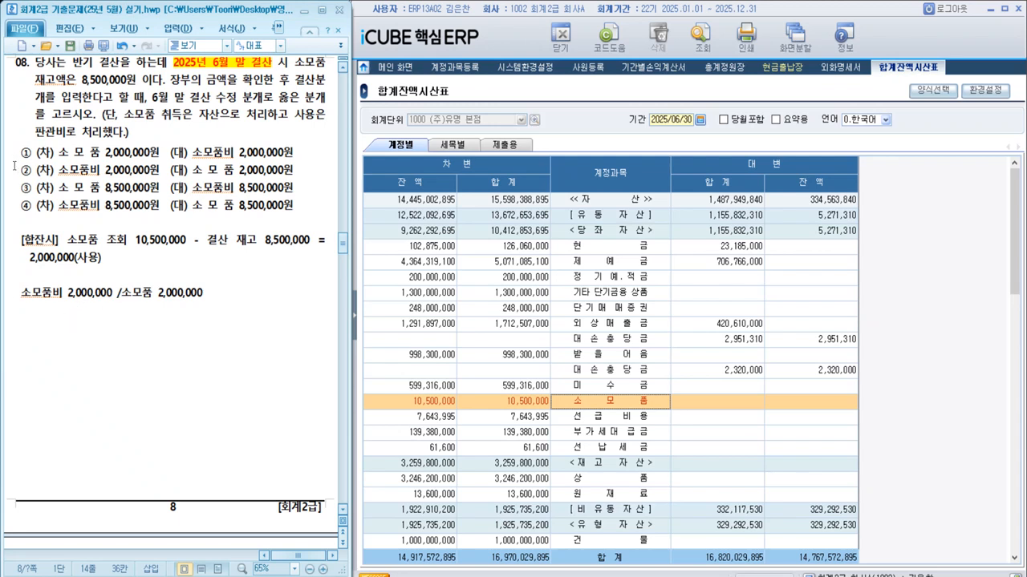
Highlight answer choice ② of question 08 in the exam document
drag(15, 174, 295, 171)
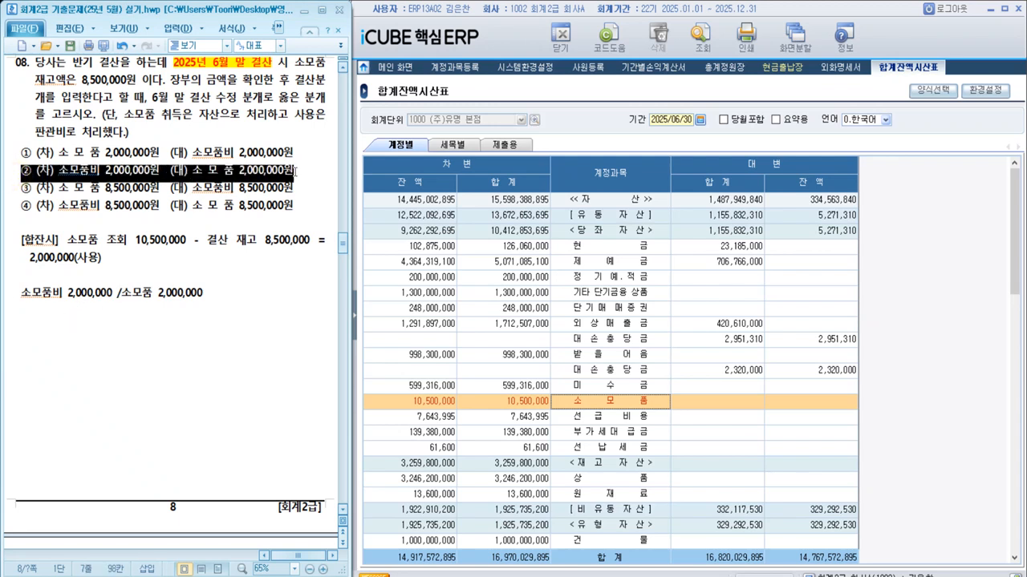
key(alt+c)
click(258, 334)
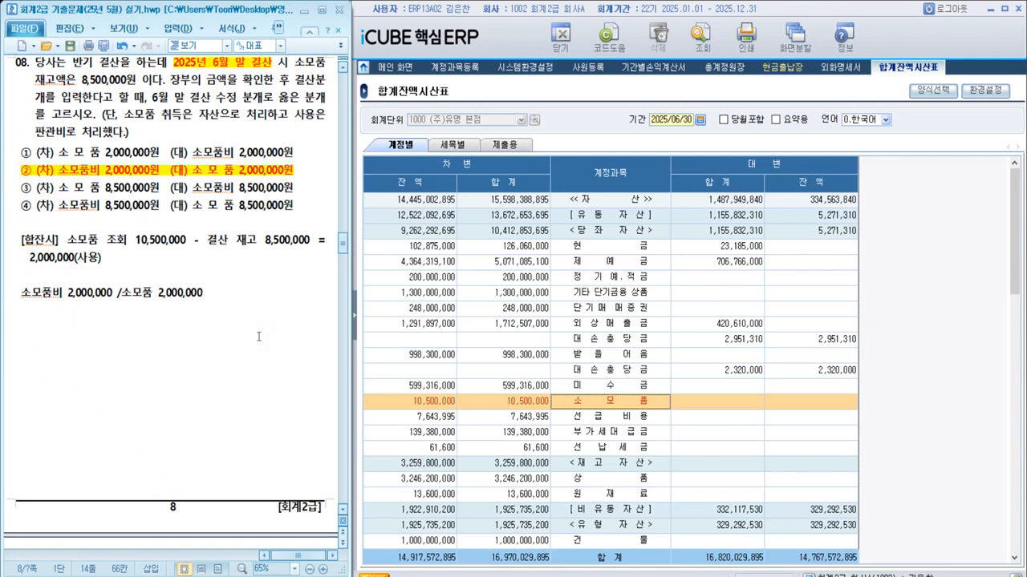
Go to question 09, then open the 고정자금 registration list of 일자별자금계획입력 under 자금관리 in iCUBE 핵심ERP
scroll(258, 337, down, 5)
scroll(258, 336, down, 1)
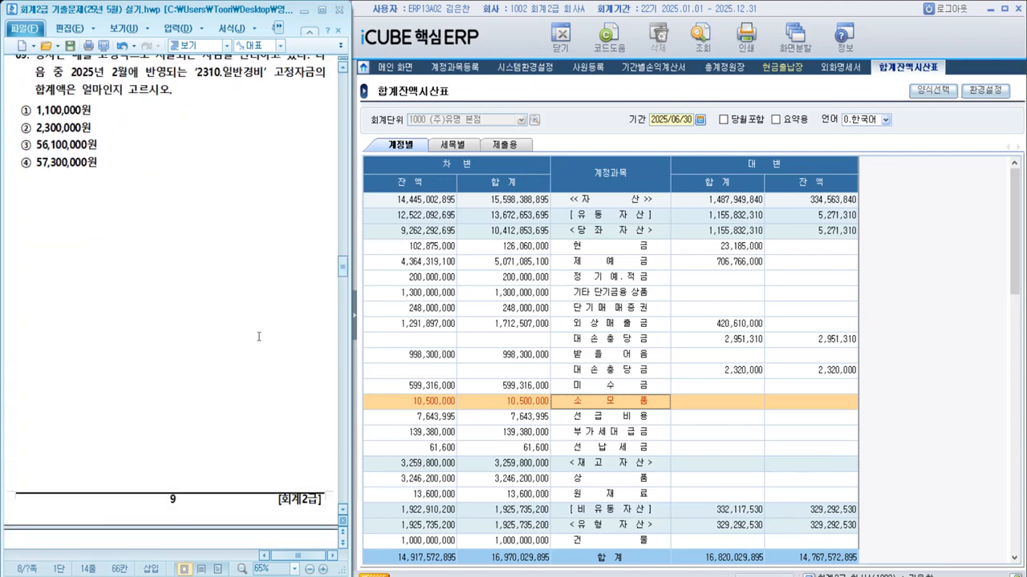
click(147, 290)
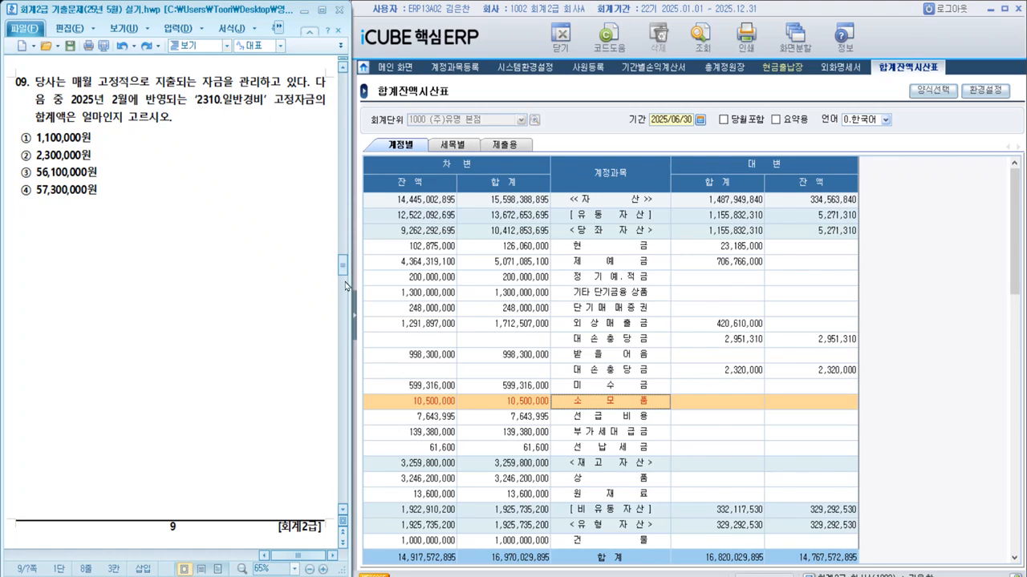
click(354, 309)
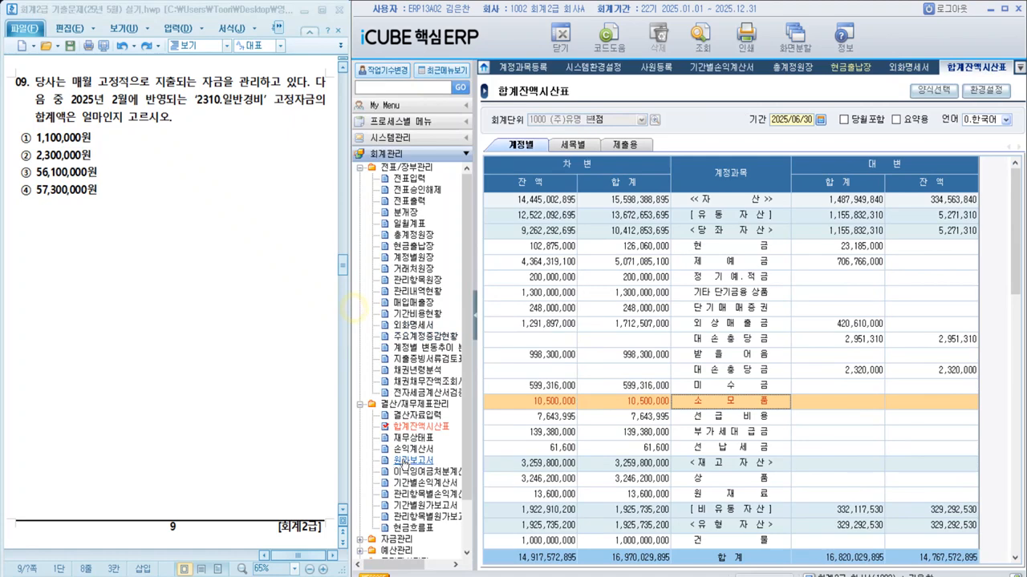
click(397, 539)
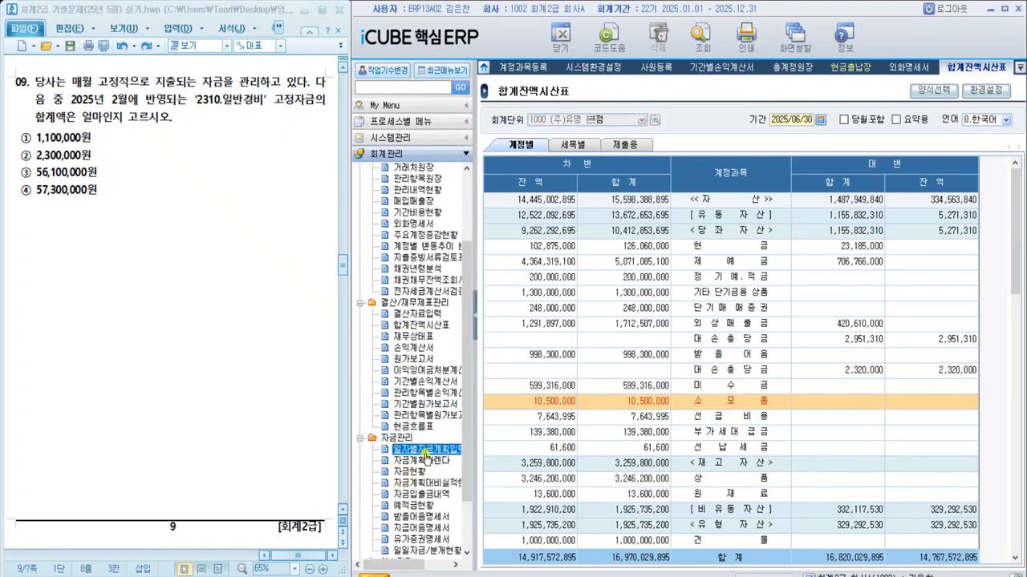
click(425, 449)
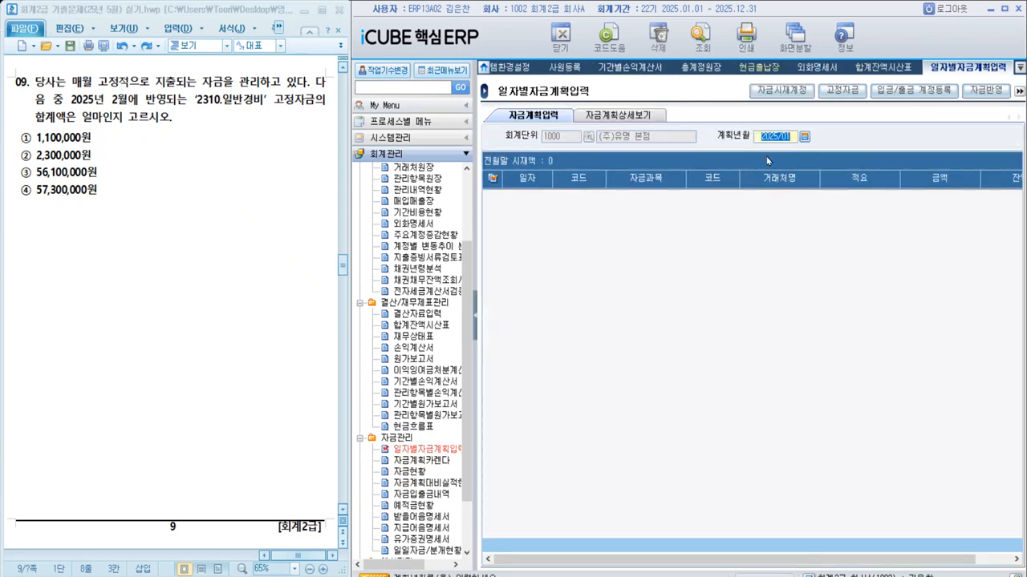
click(836, 97)
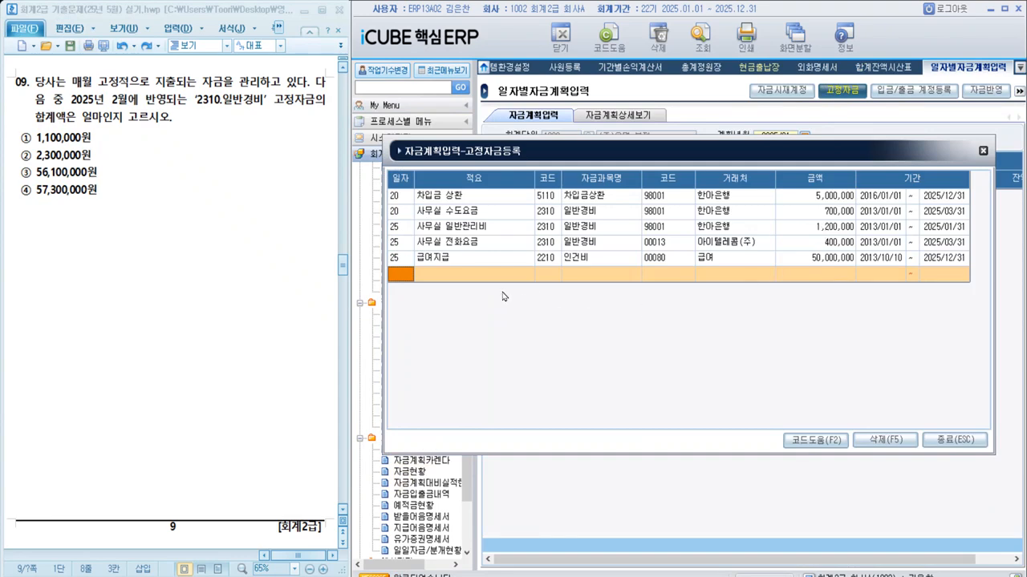
Check the amounts and periods of the 2310 일반경비 rows: 사무실 수도요금, 사무실 일반관리비 and 사무실 전화요금
click(461, 212)
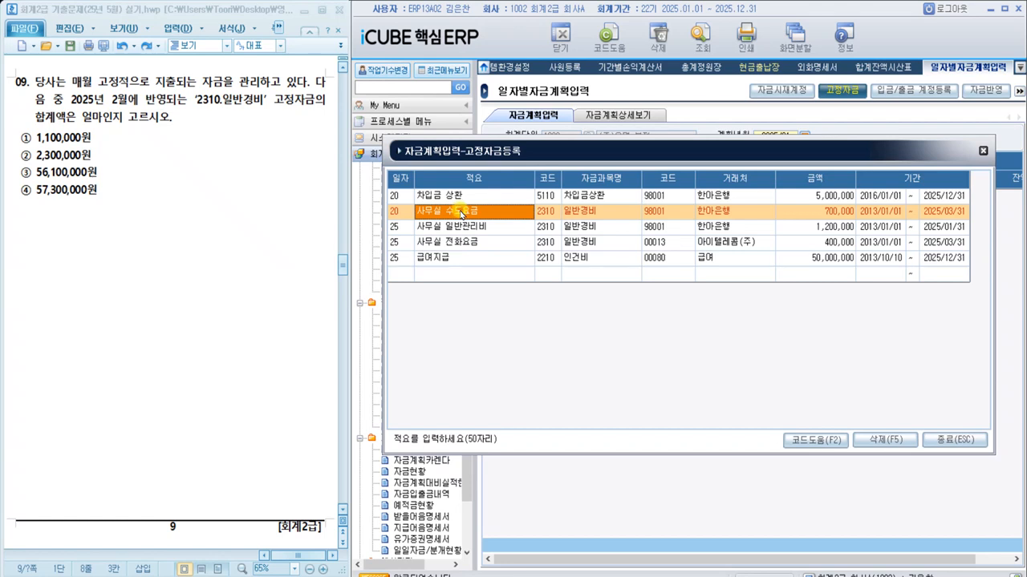
click(473, 226)
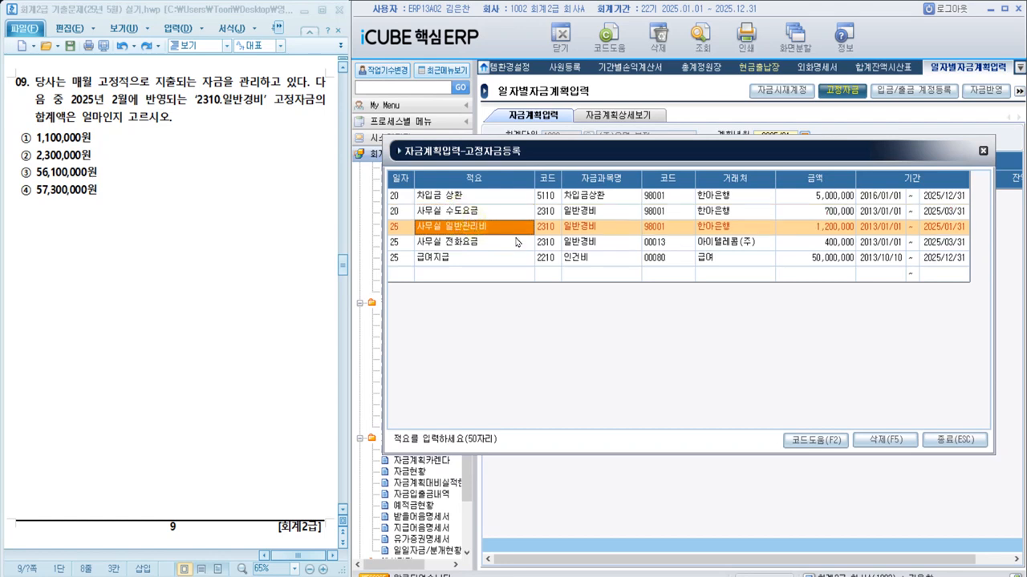
click(517, 243)
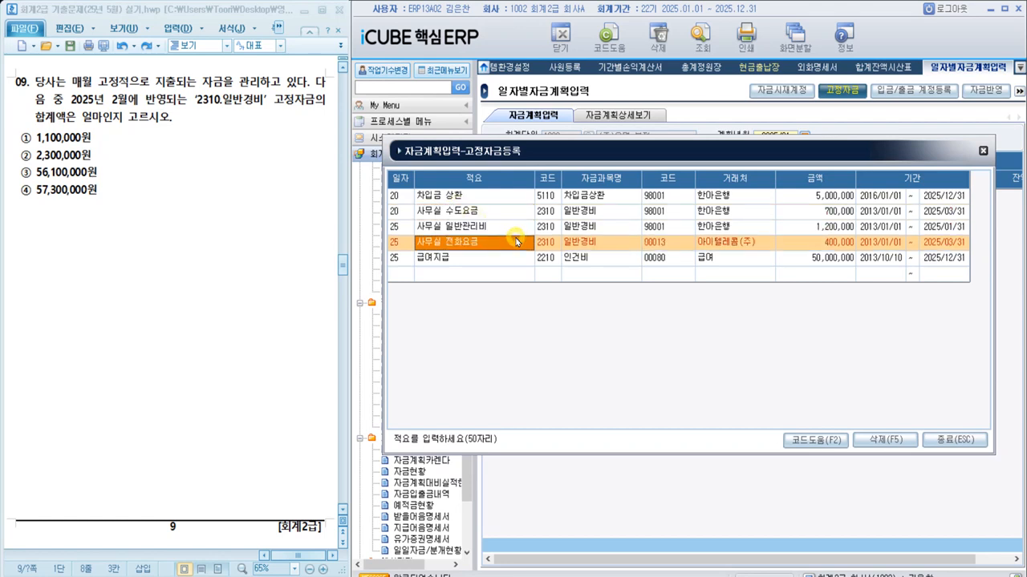
Add the note "사무실 수도요금 700,000 (25.03.31)" below the answer choices of question 09 in the exam document
click(135, 249)
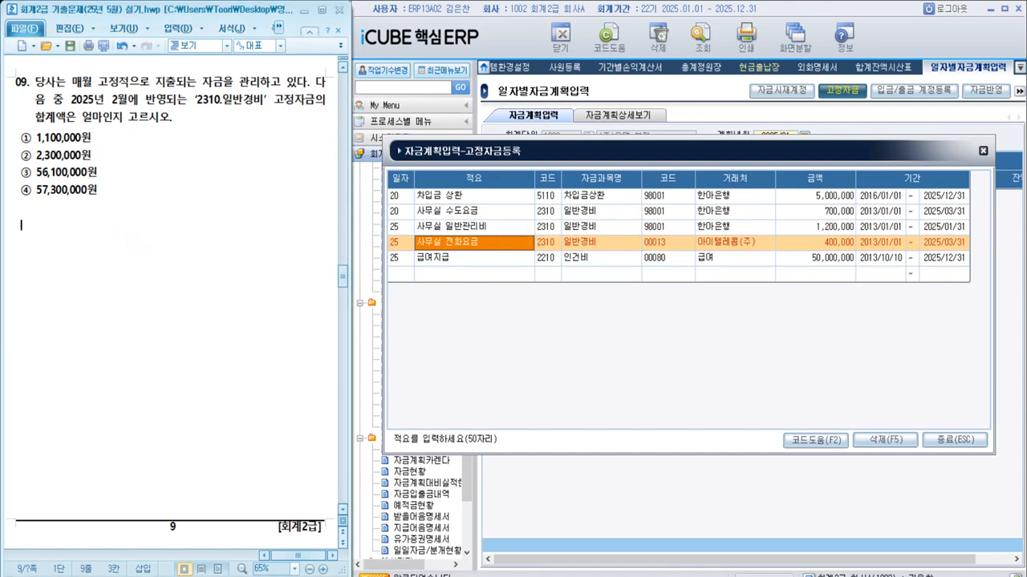
text(사무실 수도)
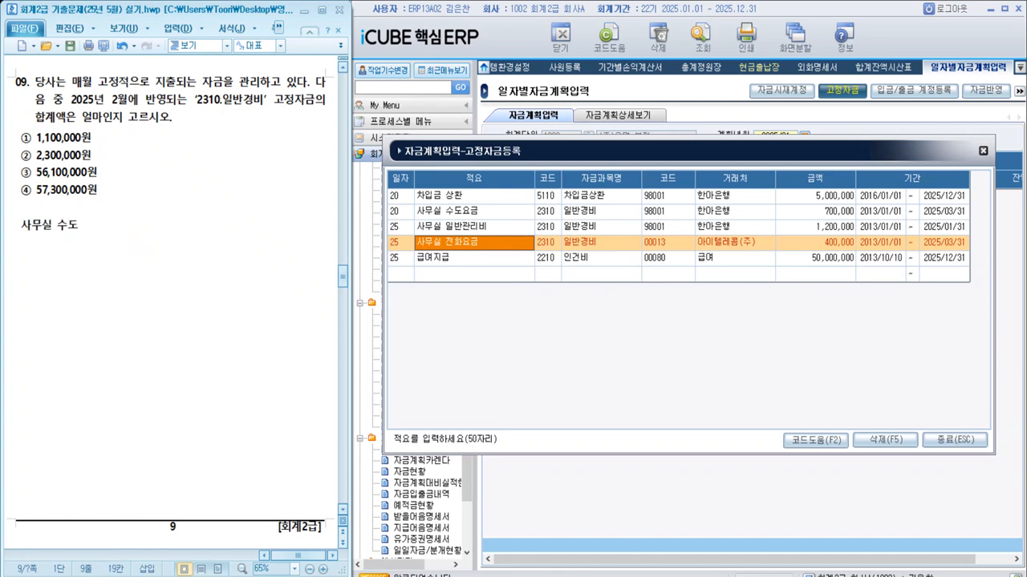
click(435, 218)
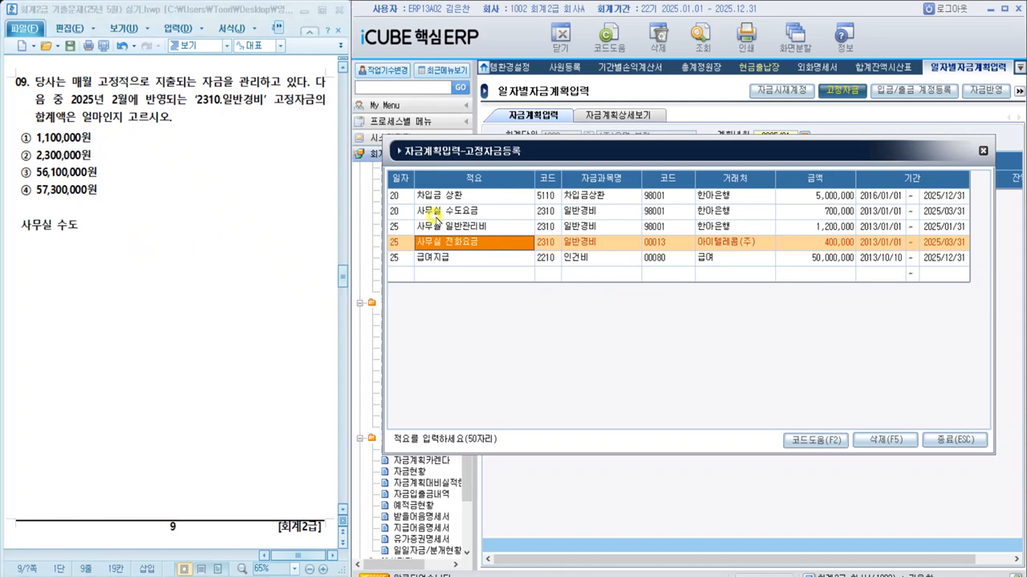
click(97, 231)
text(요금 )
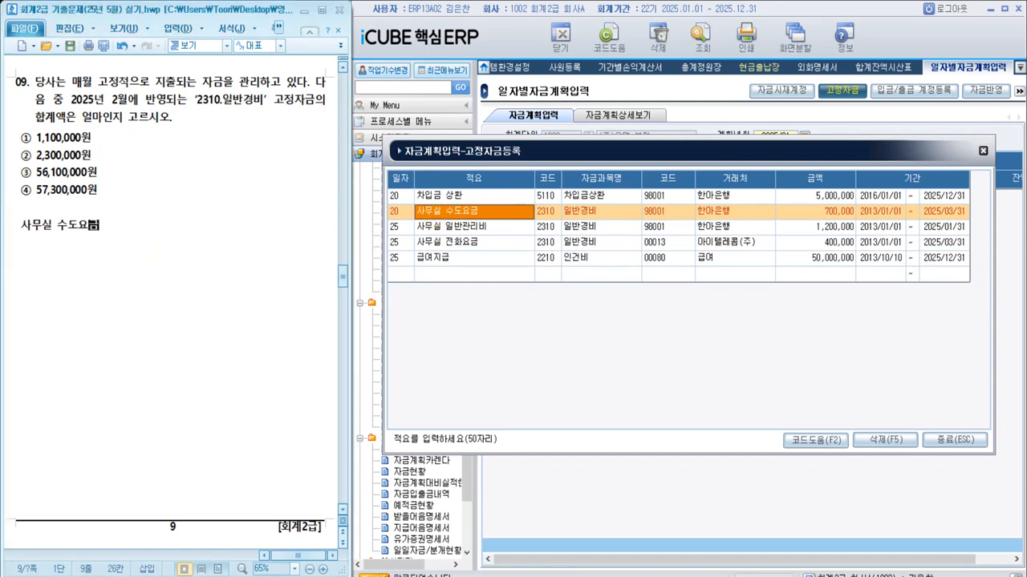
text(700,000)
text(25)
key(BackSpace)
key(BackSpace)
key(BackSpace)
key(BackSpace)
text(()
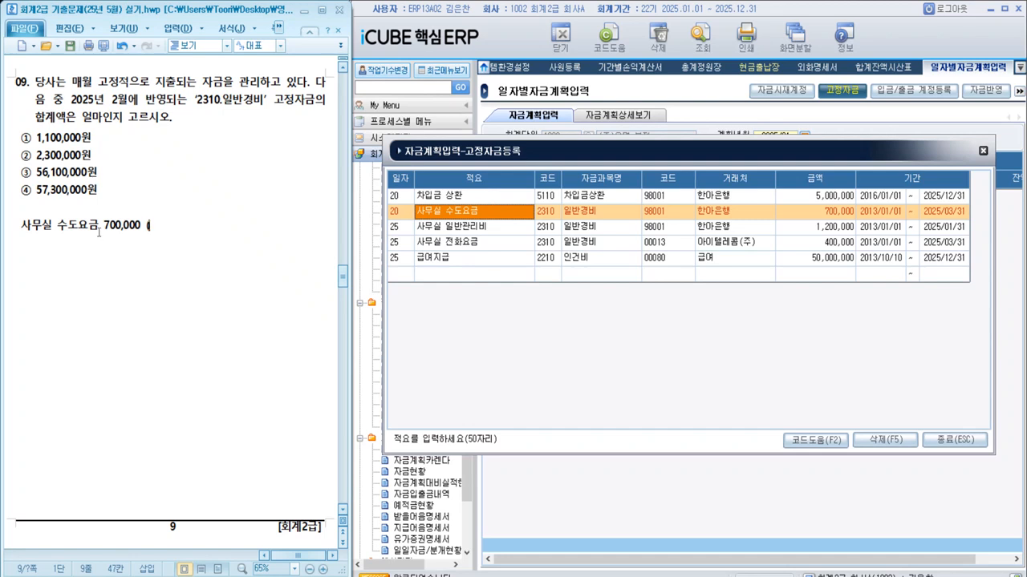
text(25.03.31))
Add a second note line "사무실 일반관리비 1,200,000 (25.01.31)" under question 09, using the amount and end date from its 고정자금 row
key(Return)
text(사무실 )
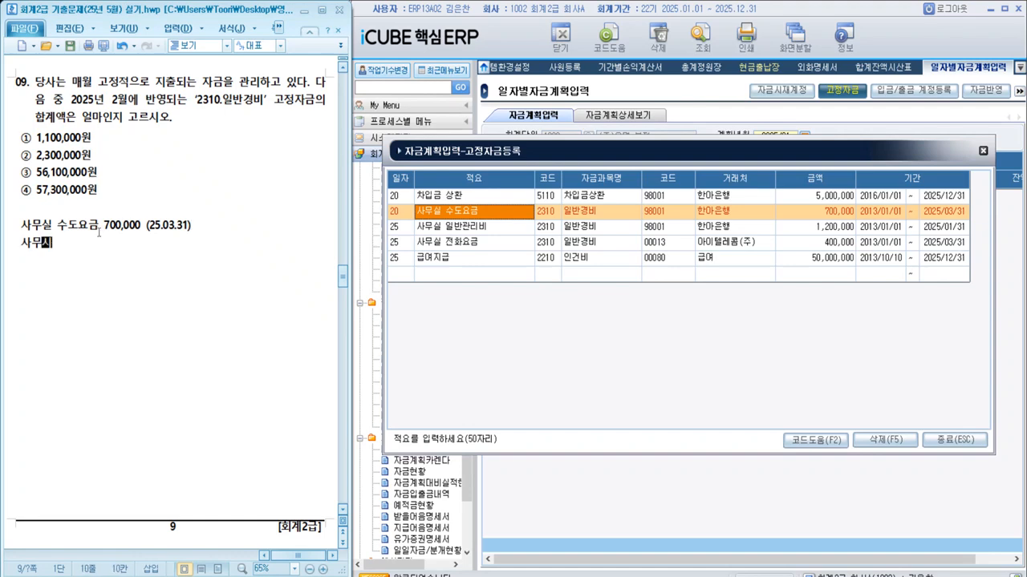
text(일반관리)
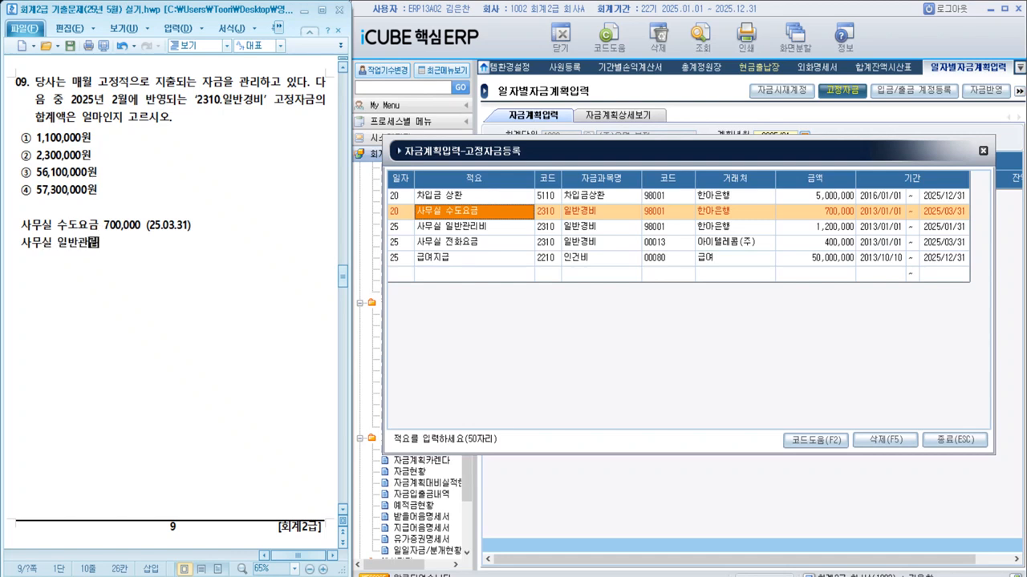
text(비)
click(509, 227)
click(509, 227)
click(566, 243)
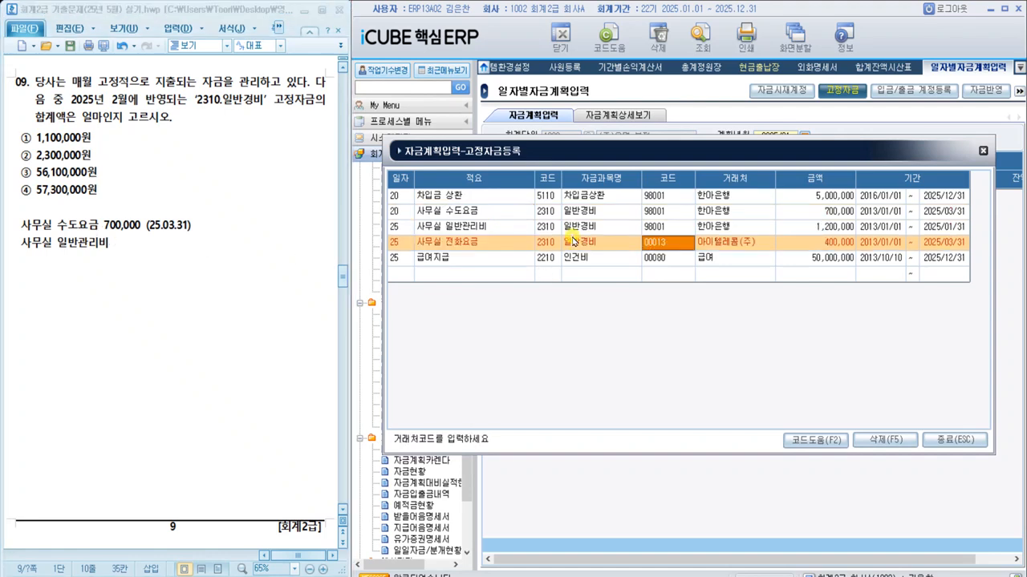
click(576, 229)
click(131, 254)
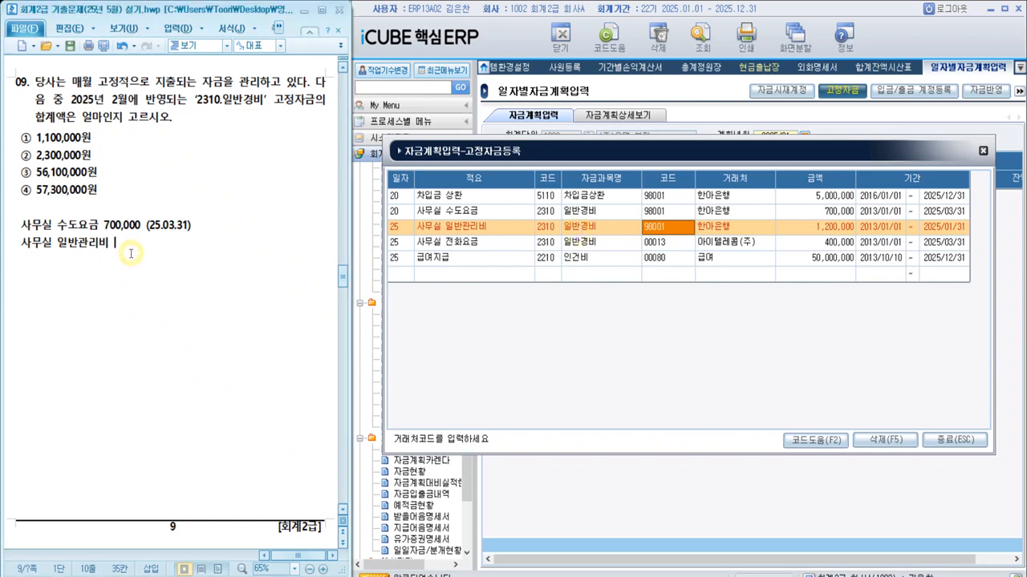
text(1,200,000)
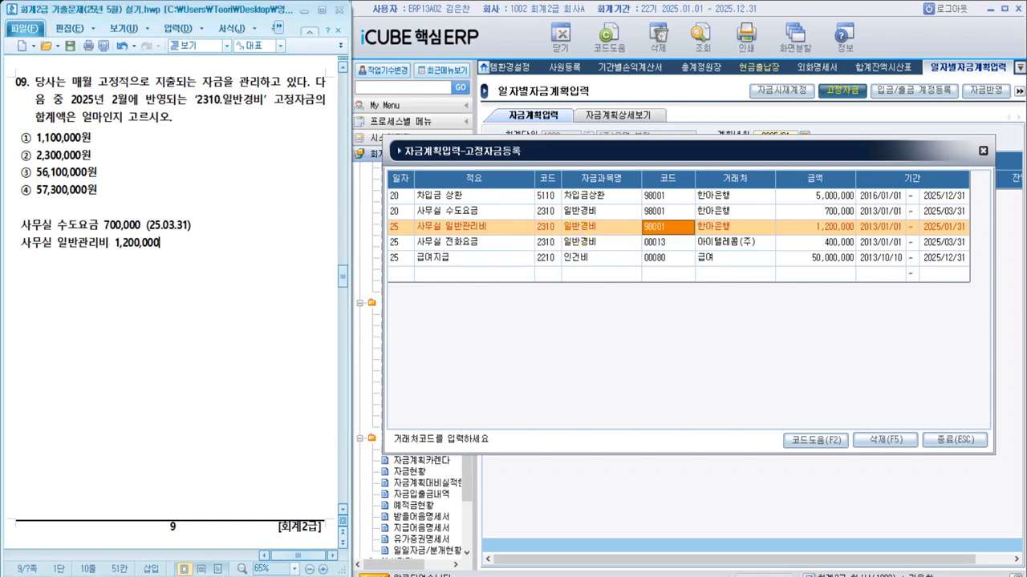
text(  (25.013)
key(BackSpace)
text(.31)
Add a third note line "사무실 전화요금 400,000 (25.03.31)" under question 09, based on its 고정자금 row
key(Return)
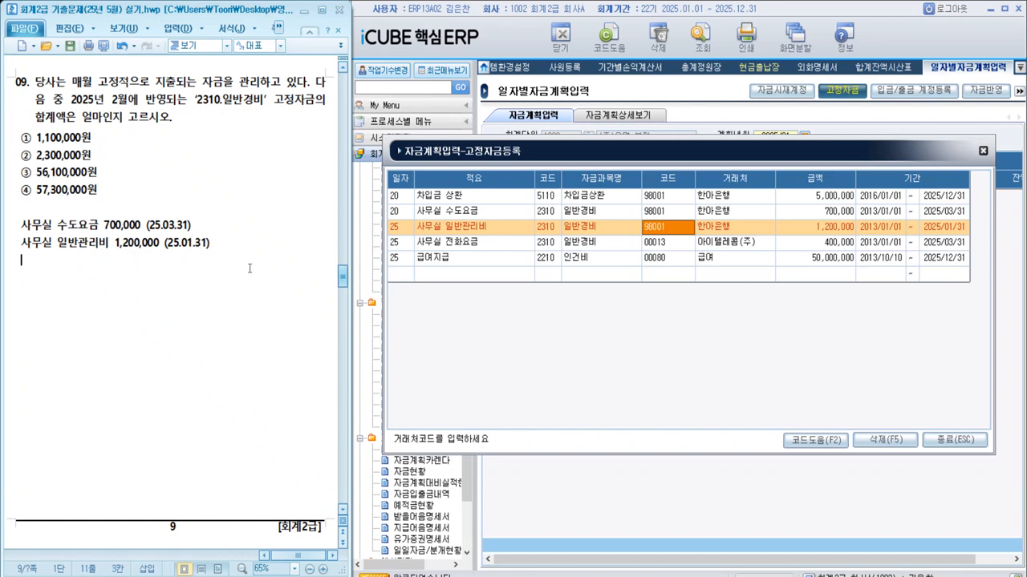
click(453, 241)
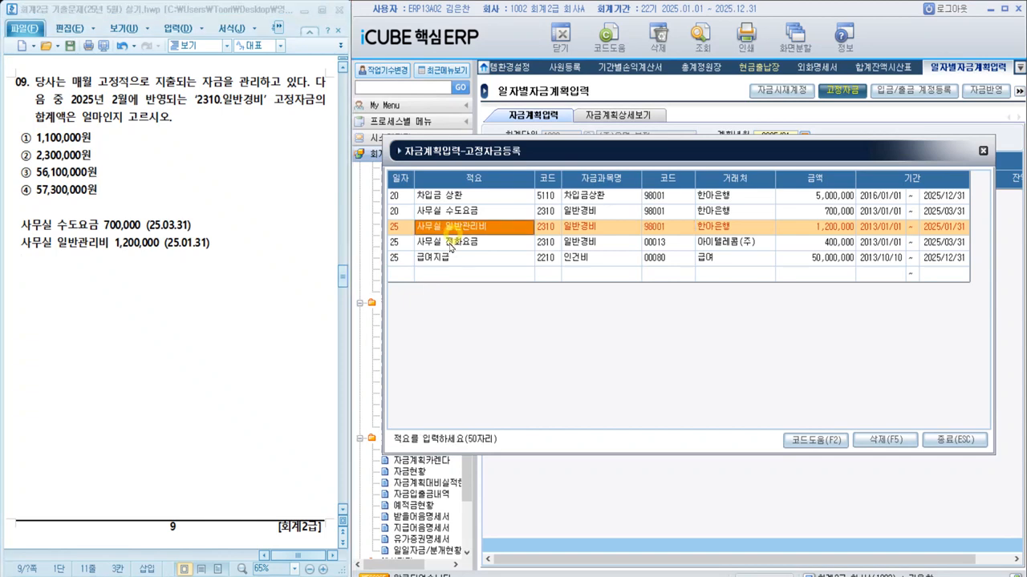
click(138, 307)
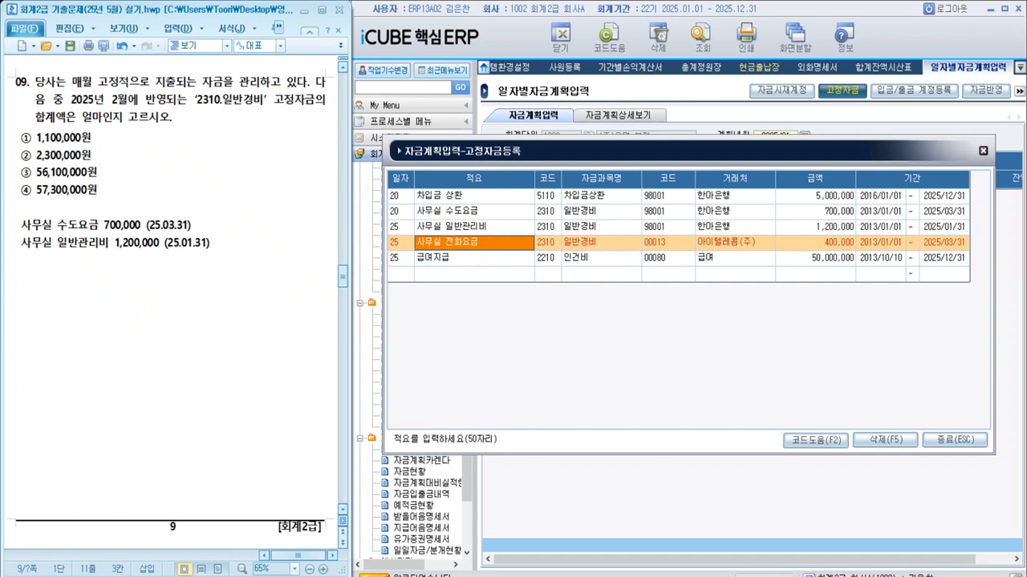
text(사무실 전화)
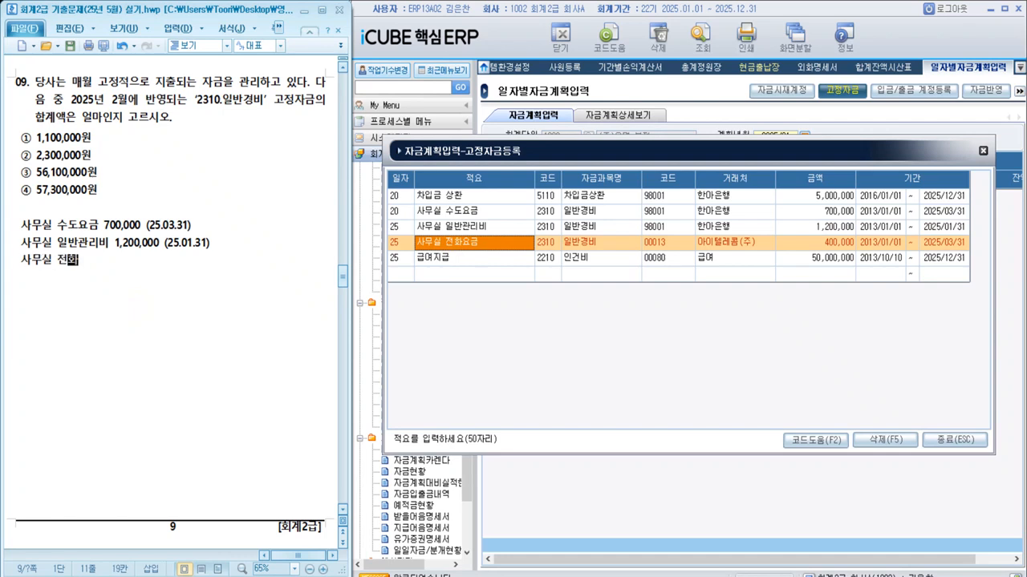
text(요금 400,000 ()
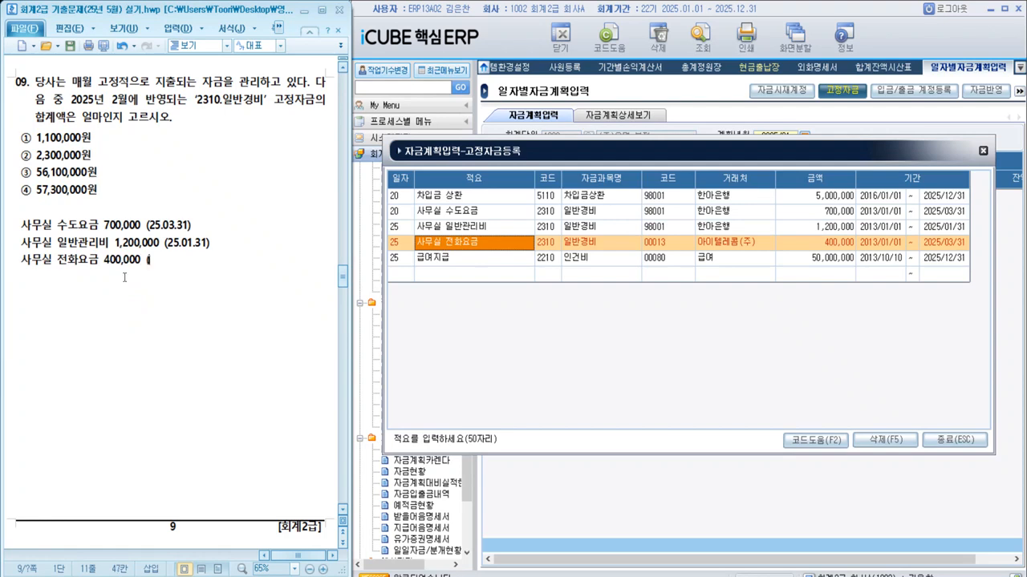
text(25.03.31))
Highlight "2025년 2월" in the text of question 09 and the 사무실 수도요금 note line in red on yellow
double_click(74, 103)
drag(74, 103, 126, 102)
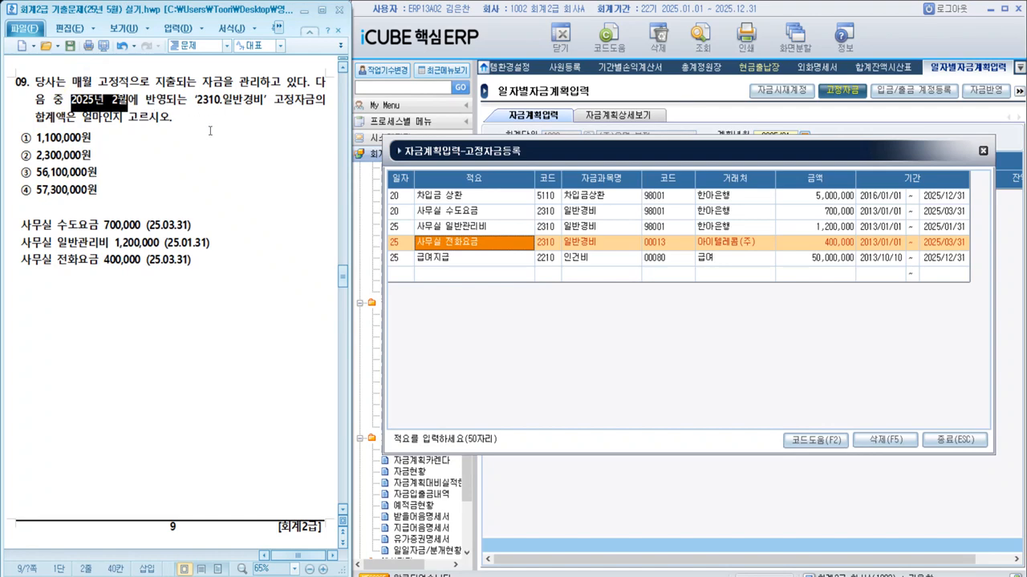
click(210, 329)
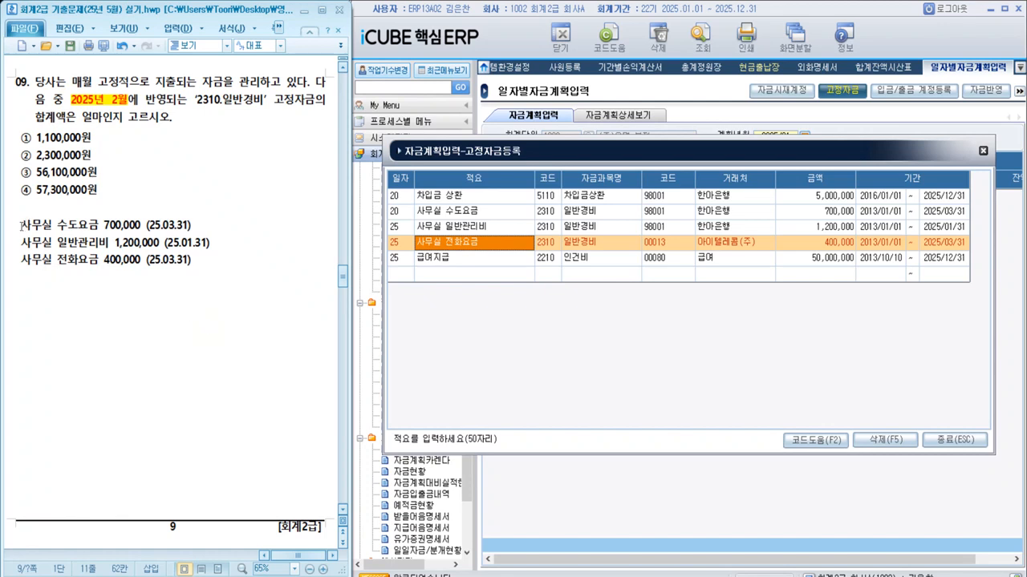
drag(22, 226, 192, 226)
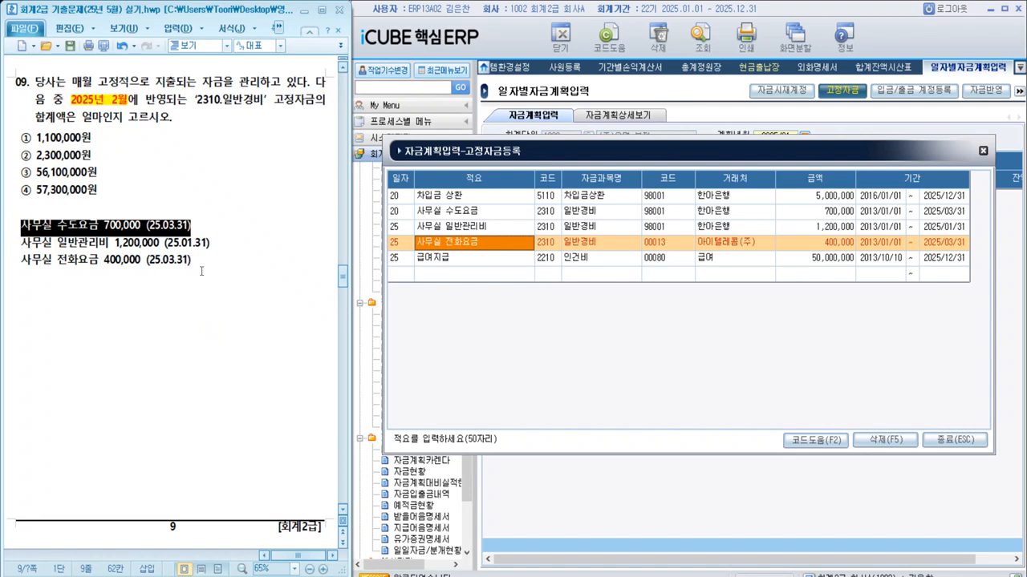
key(alt+c)
click(206, 388)
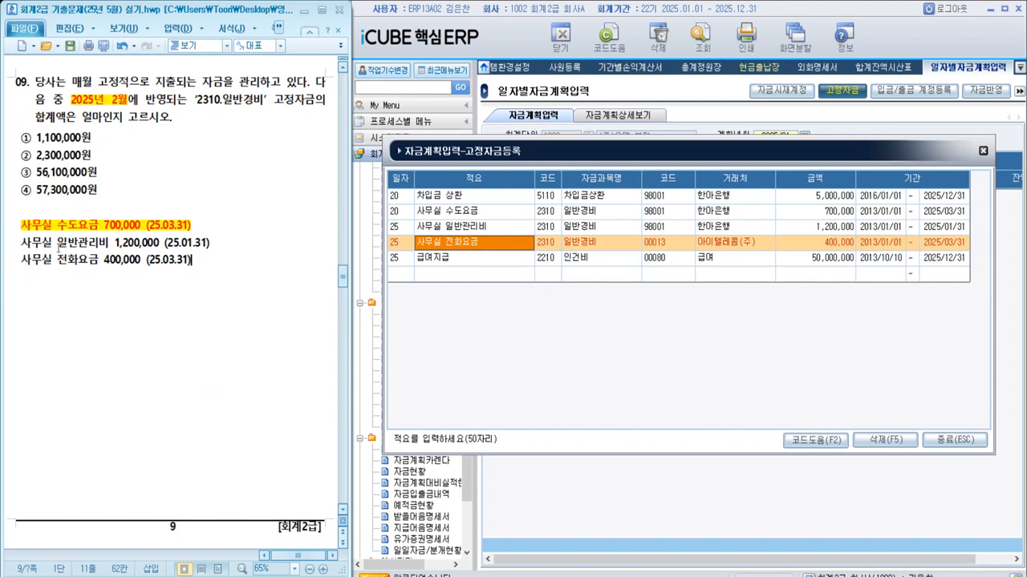
Append "-> 2월 고정자금 반영 안됨" to the 사무실 일반관리비 note line under question 09
click(211, 249)
text(-)
key(BackSpace)
text(> 2월 고지정자금 반영이)
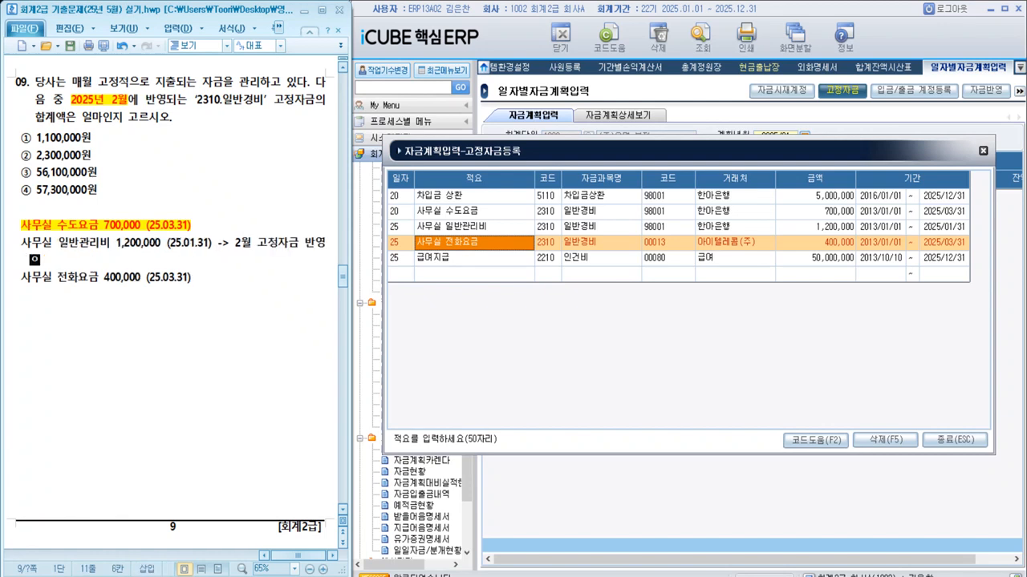
text(안됨)
Highlight the 사무실 전화요금 note line and answer choice ① 1,100,000원 of question 09 in red on yellow
drag(193, 281, 21, 280)
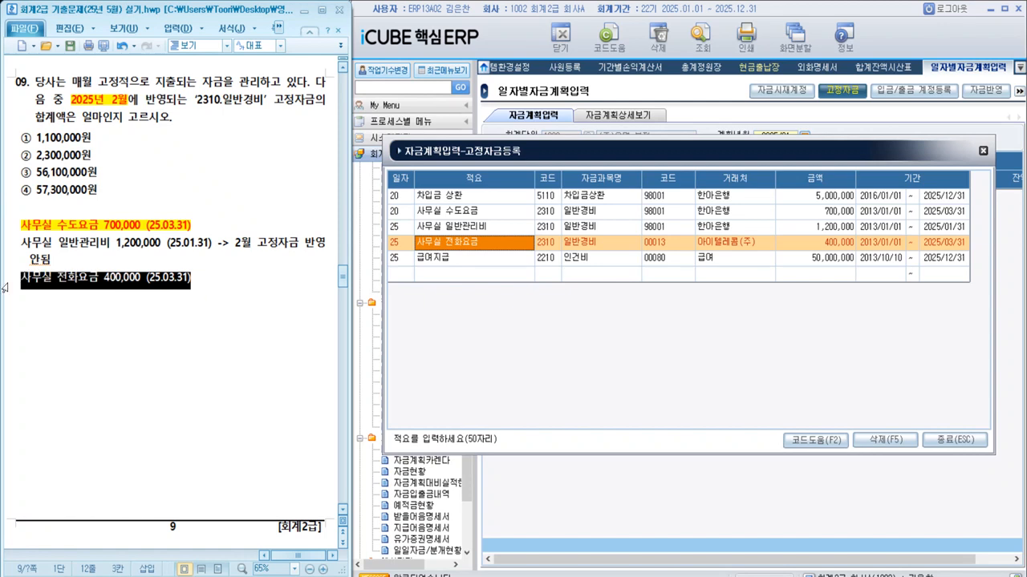
key(alt+c)
click(153, 342)
click(137, 224)
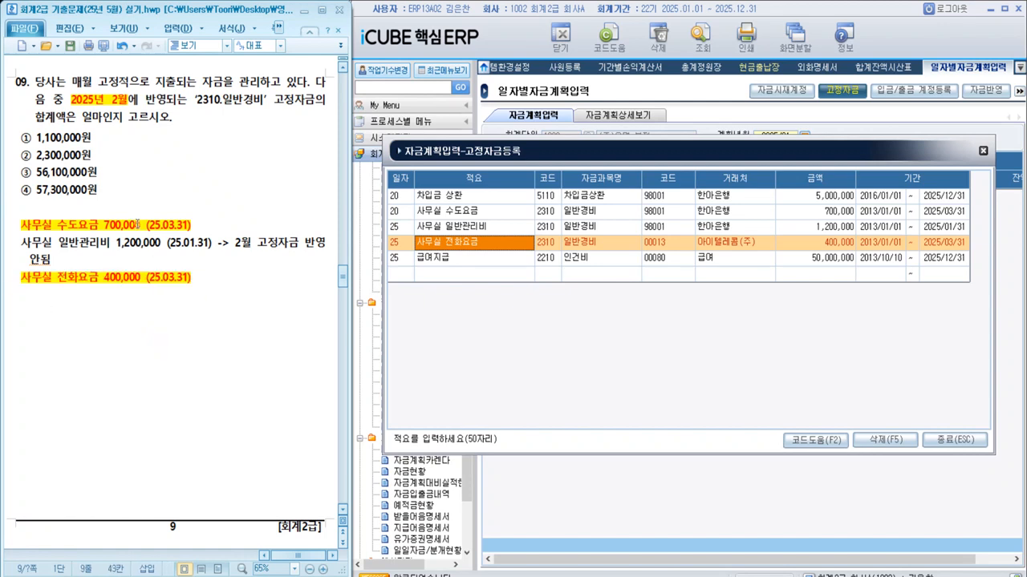
click(135, 279)
drag(18, 138, 102, 138)
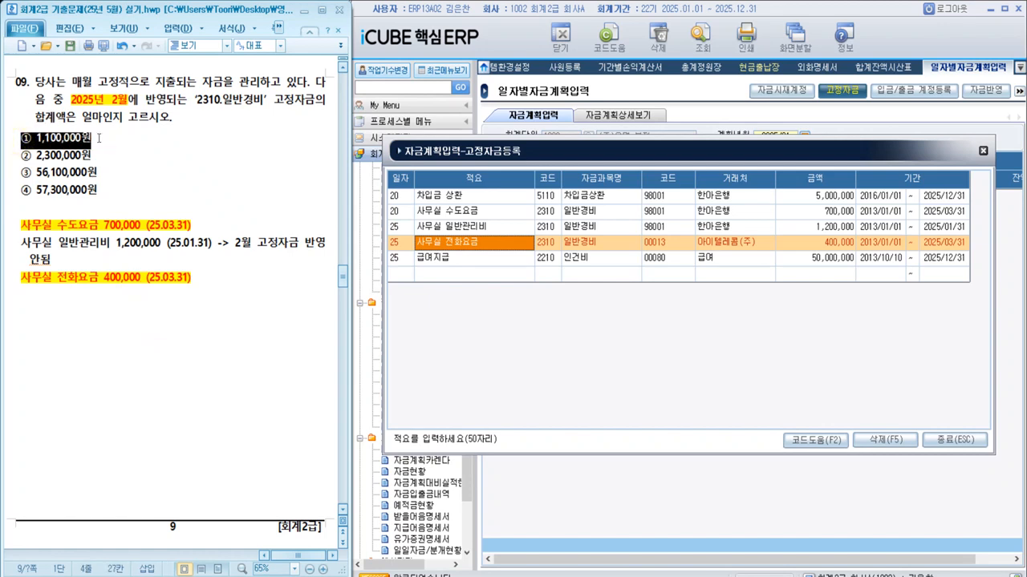
key(alt+c)
click(196, 299)
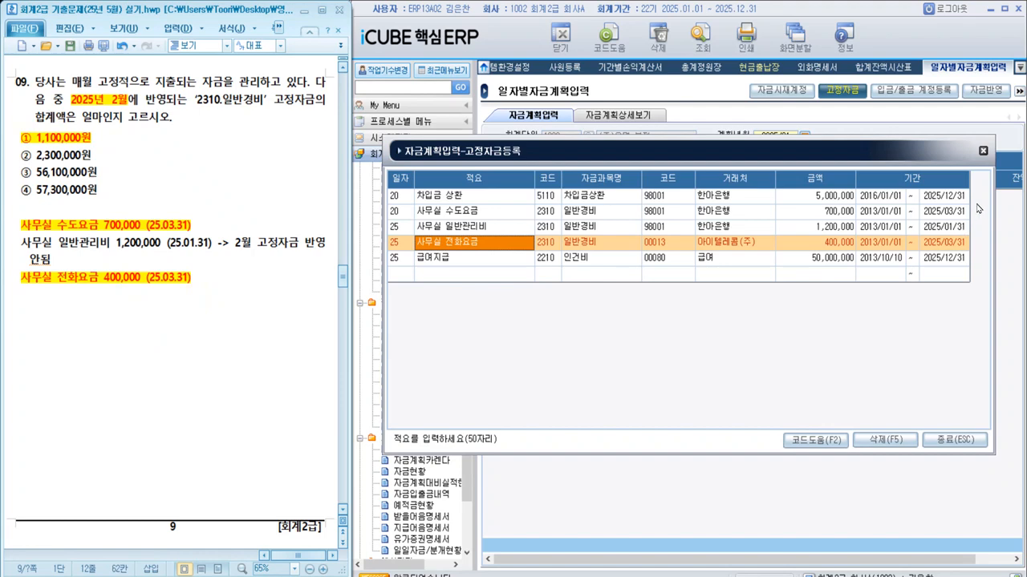
Close the 고정자금 list, go to question 10 and open 지출증빙서류검토표(관리용) with the menu tree collapsed
click(983, 151)
click(177, 355)
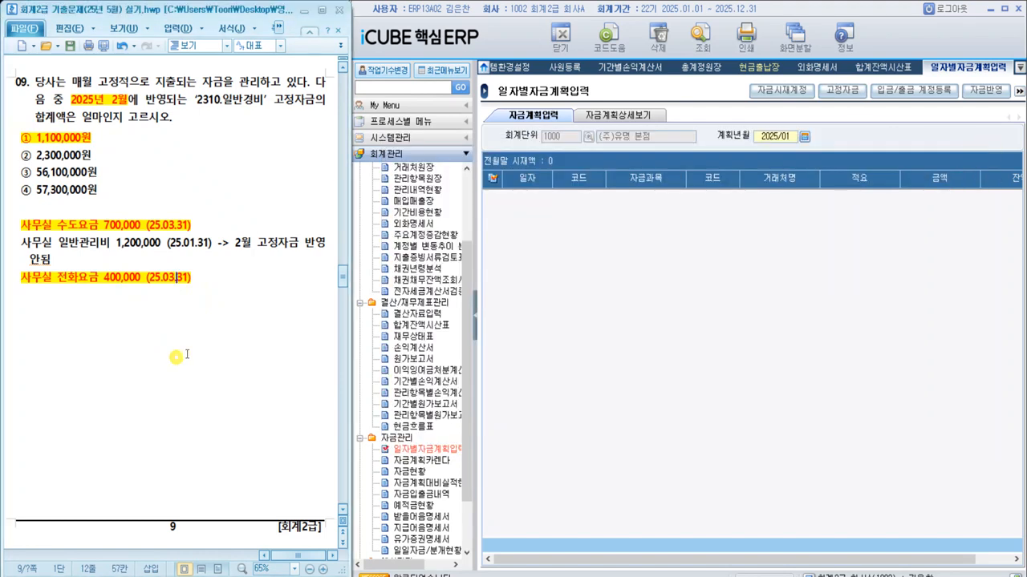
scroll(177, 355, down, 10)
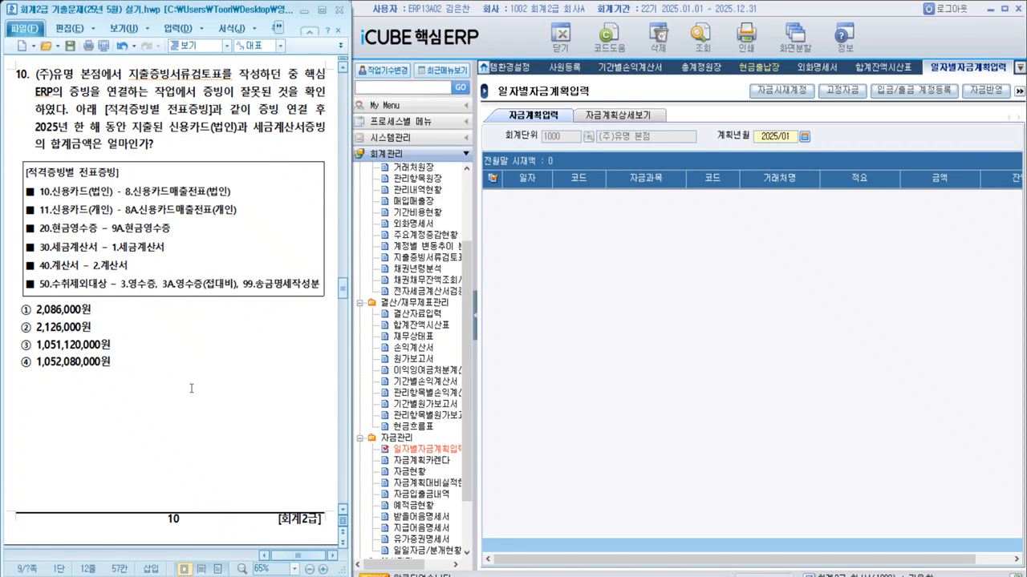
click(193, 393)
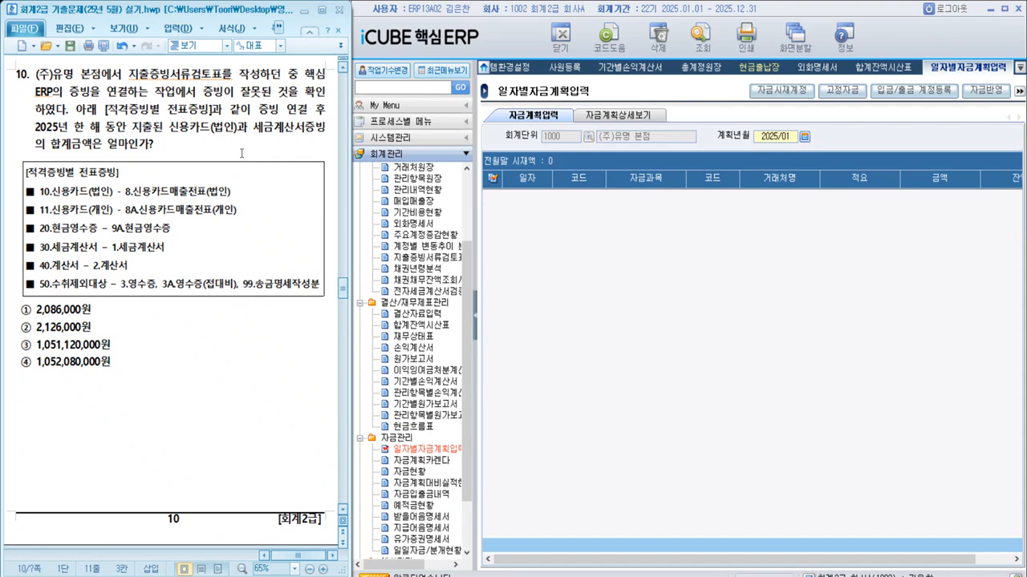
click(405, 258)
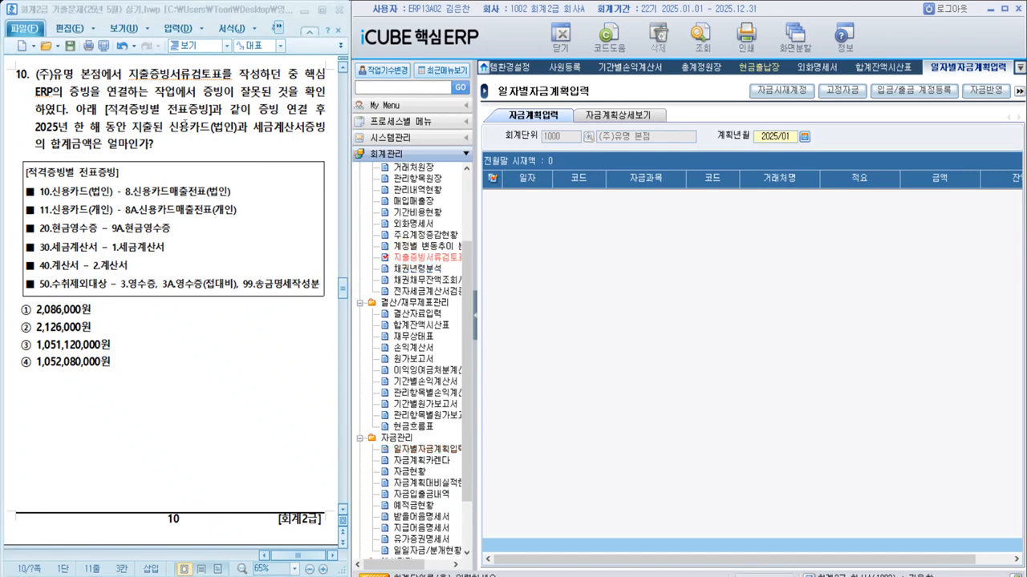
click(476, 328)
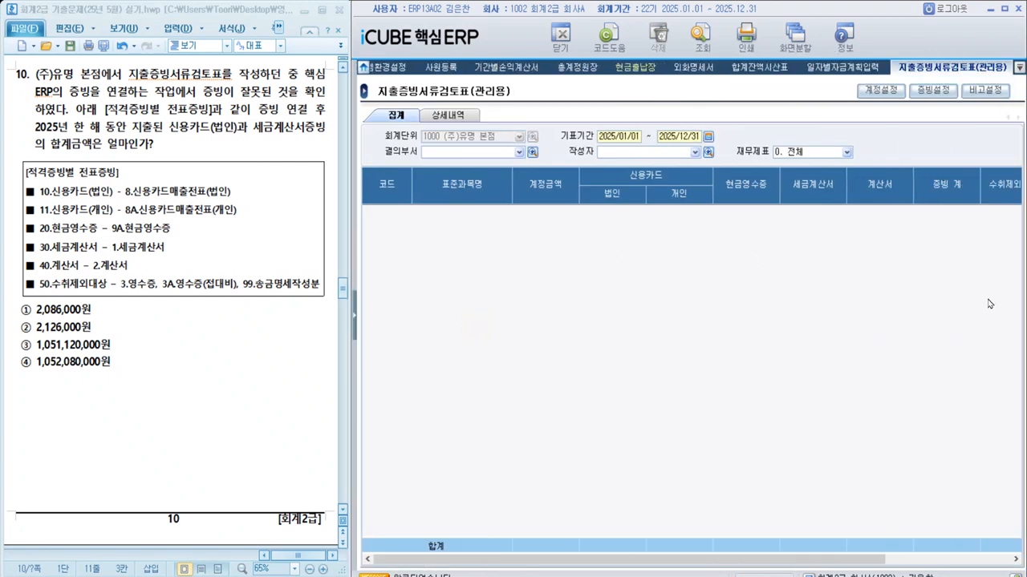
Open 증빙설정 and delete the 8A 신용카드매출전표(개인) entry from 10 신용카드(법인)
click(933, 90)
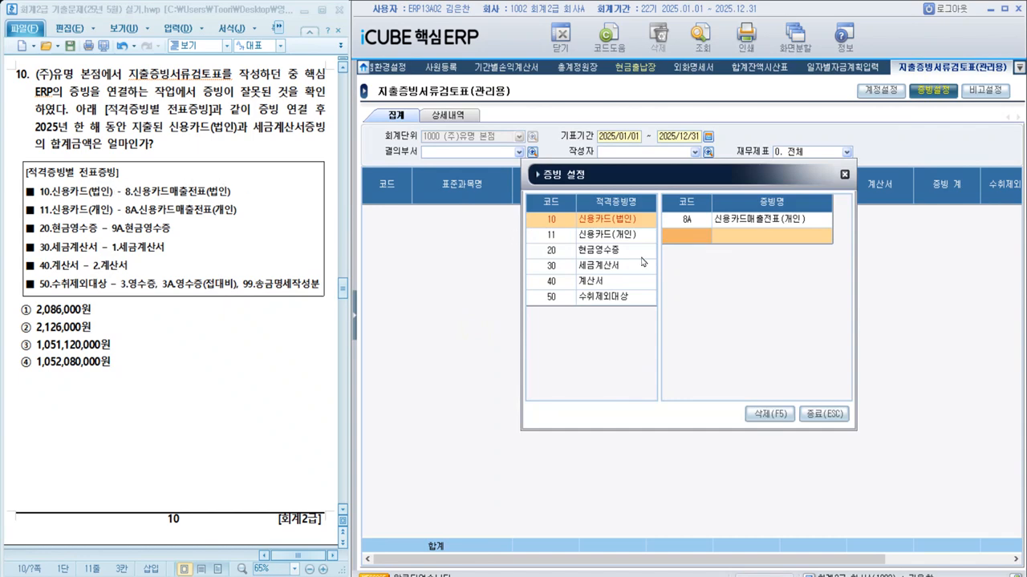
click(689, 221)
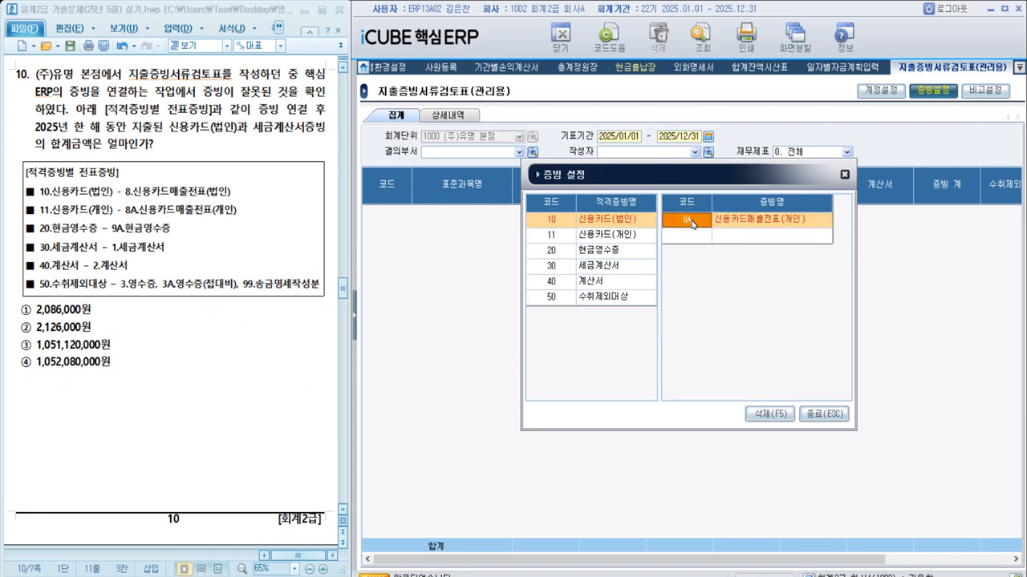
key(F5)
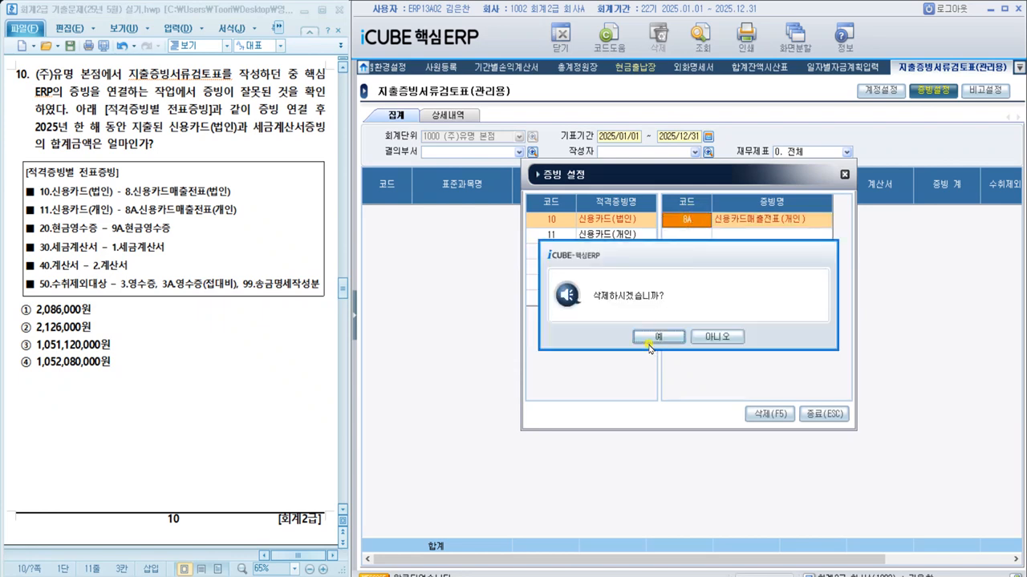
click(652, 338)
Try to assign voucher evidence 8 신용카드매출전표(법인) to 10 신용카드(법인)
double_click(692, 221)
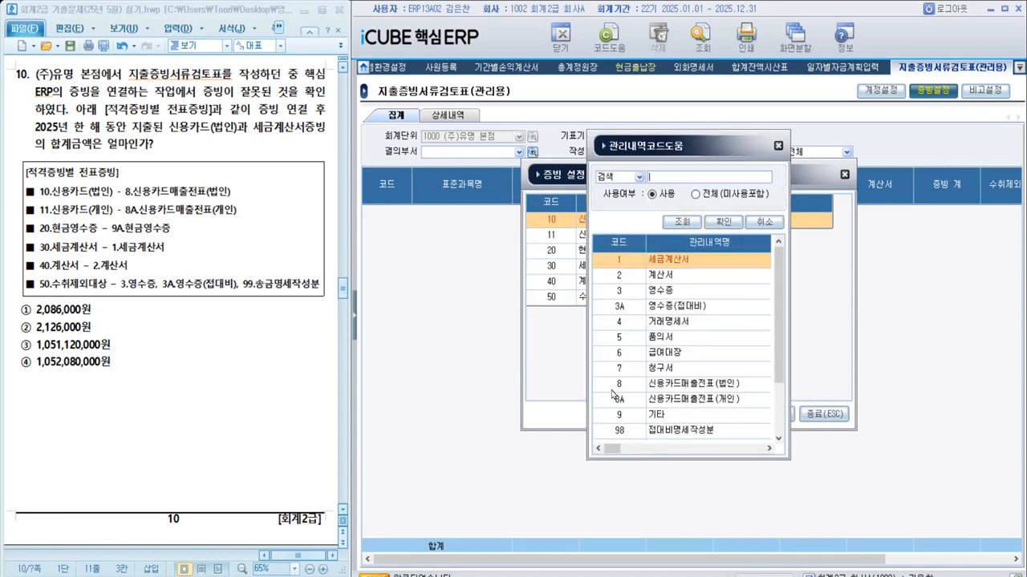
click(691, 384)
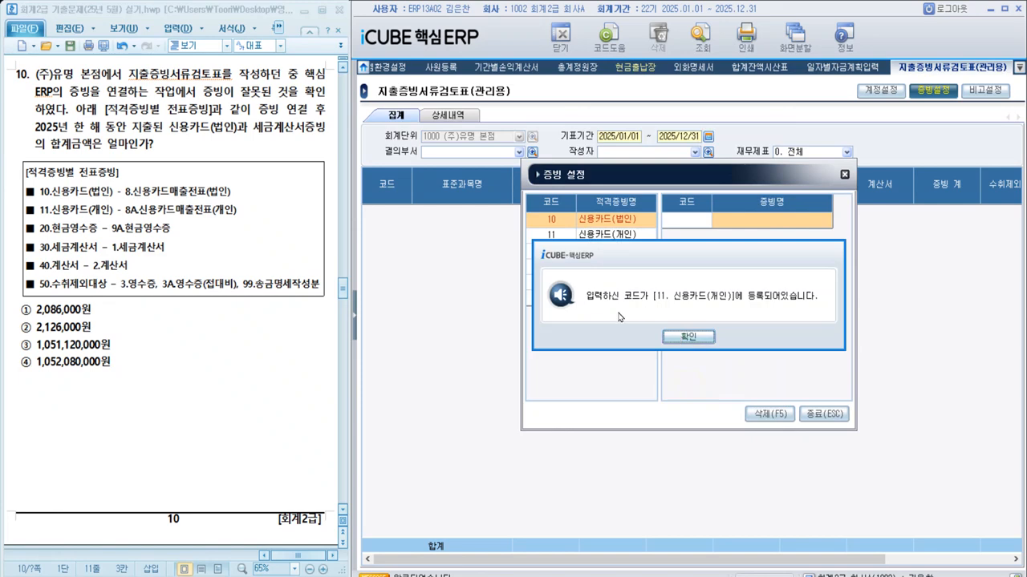
click(687, 337)
Delete the 8 신용카드매출전표(법인) entry from 11 신용카드(개인) in the evidence settings
click(619, 235)
click(759, 221)
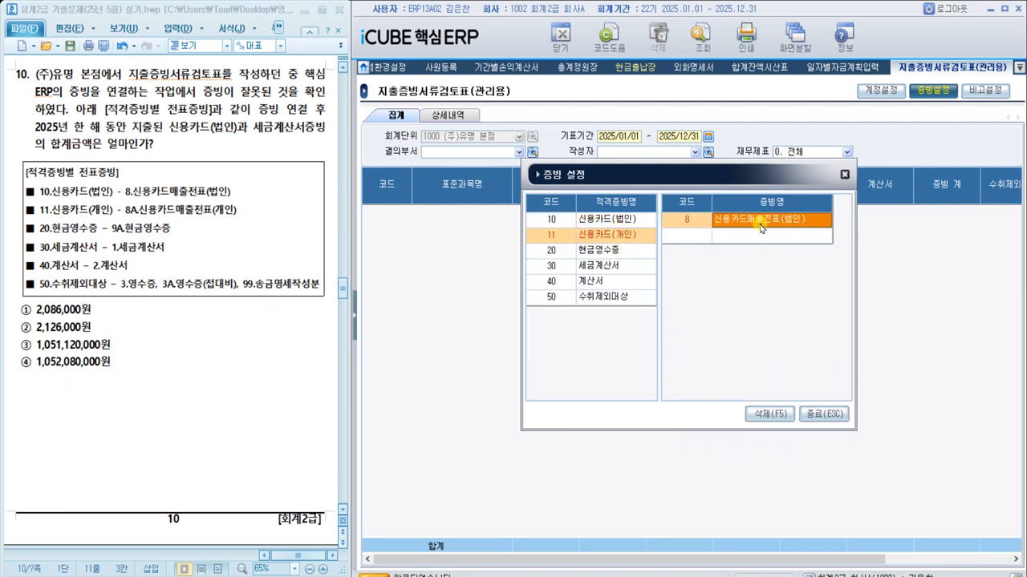
key(F5)
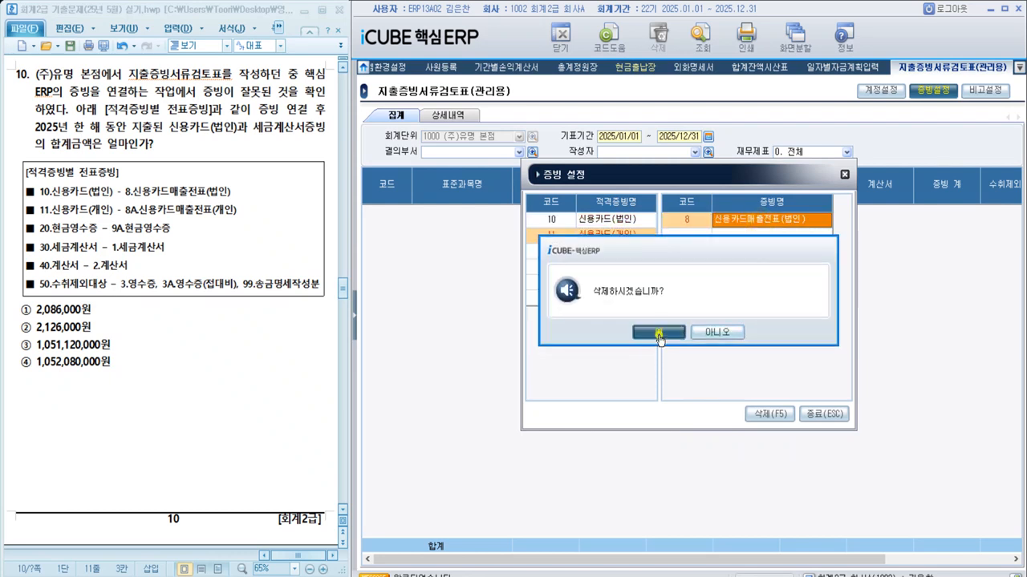
click(658, 337)
Assign voucher evidence 8 신용카드매출전표(법인) to 10 신용카드(법인) in the evidence settings
click(636, 219)
click(706, 226)
key(F2)
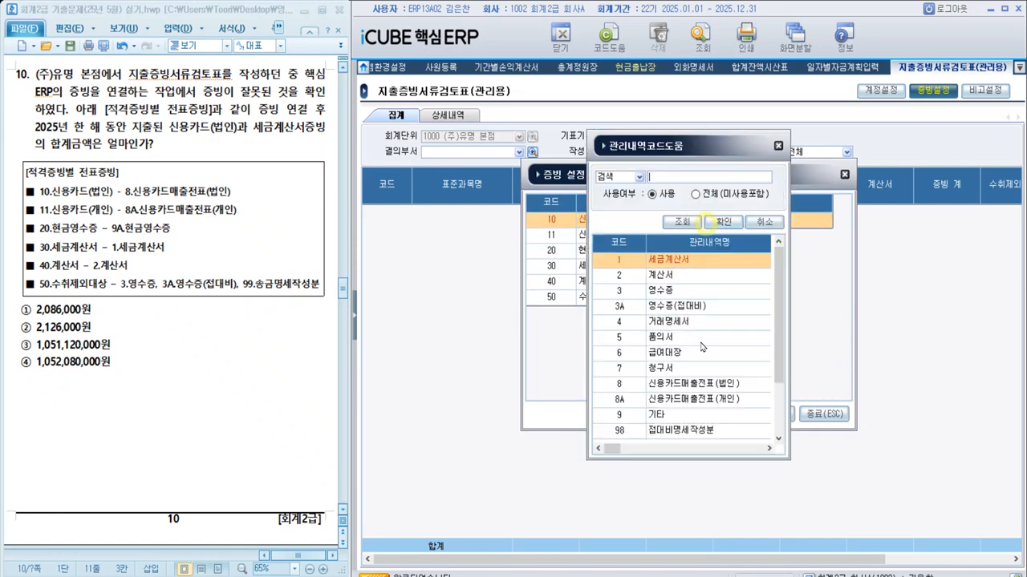
double_click(681, 388)
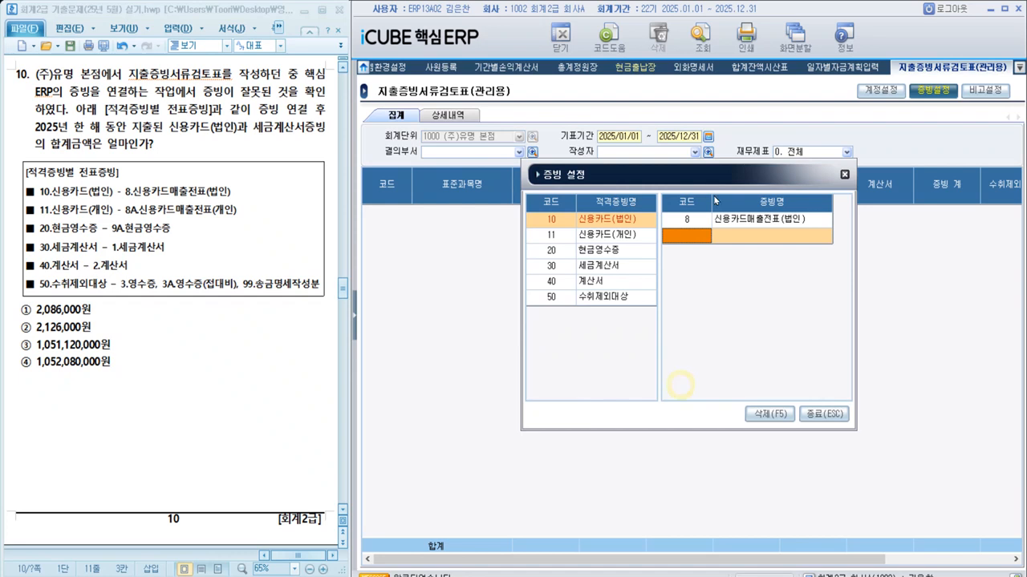
Assign voucher evidence 8A 신용카드매출전표(개인) to 11 신용카드(개인) in the evidence settings
click(599, 234)
click(687, 220)
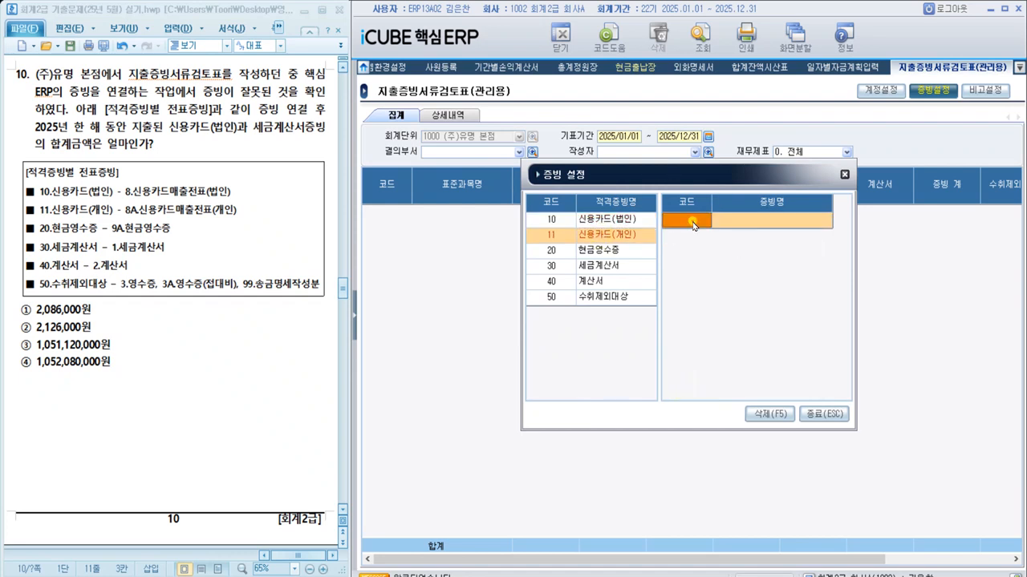
key(F2)
click(714, 383)
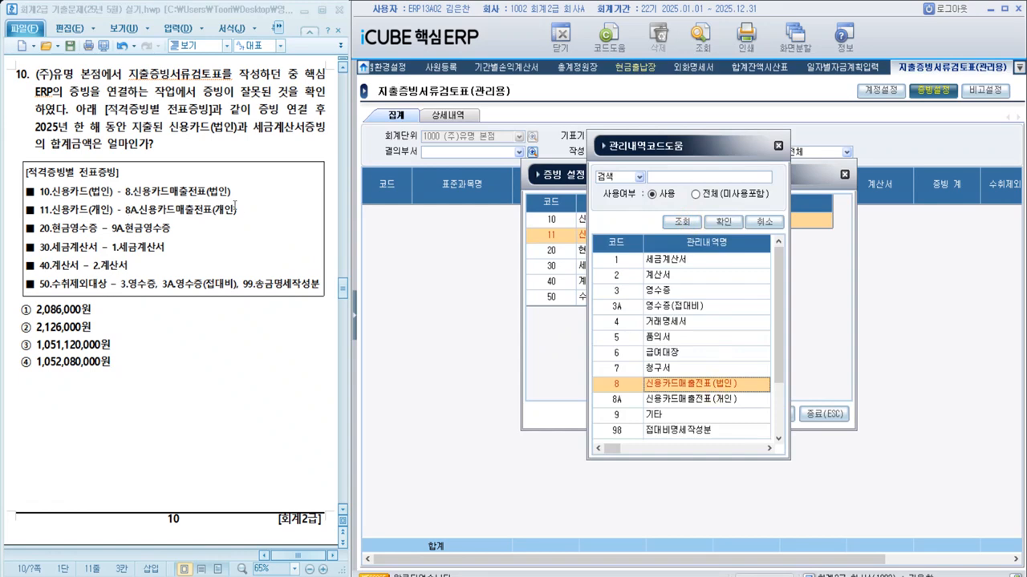
double_click(691, 399)
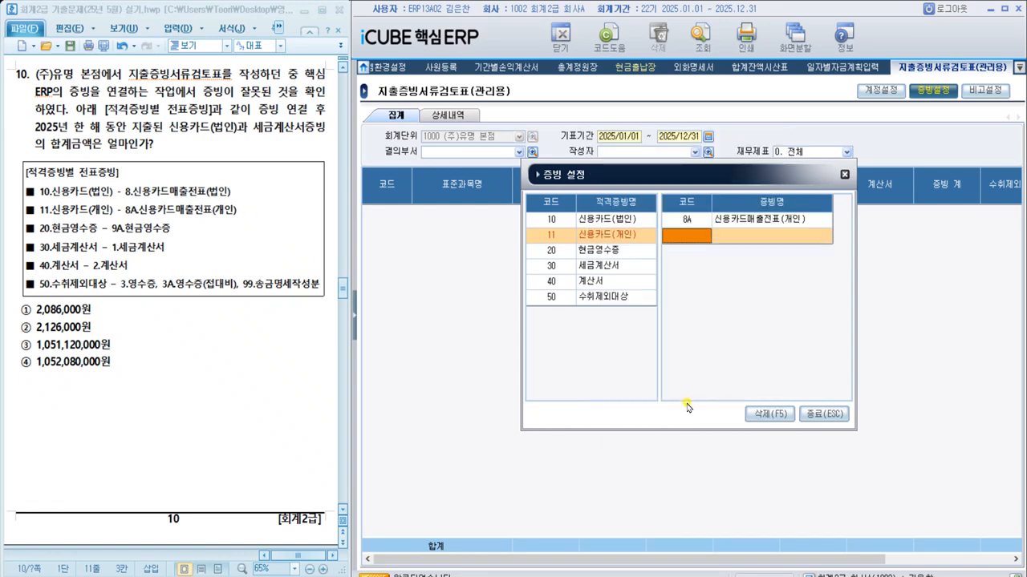
Assign voucher evidence 9A 현금영수증 to 20 현금영수증 in the evidence settings
click(598, 253)
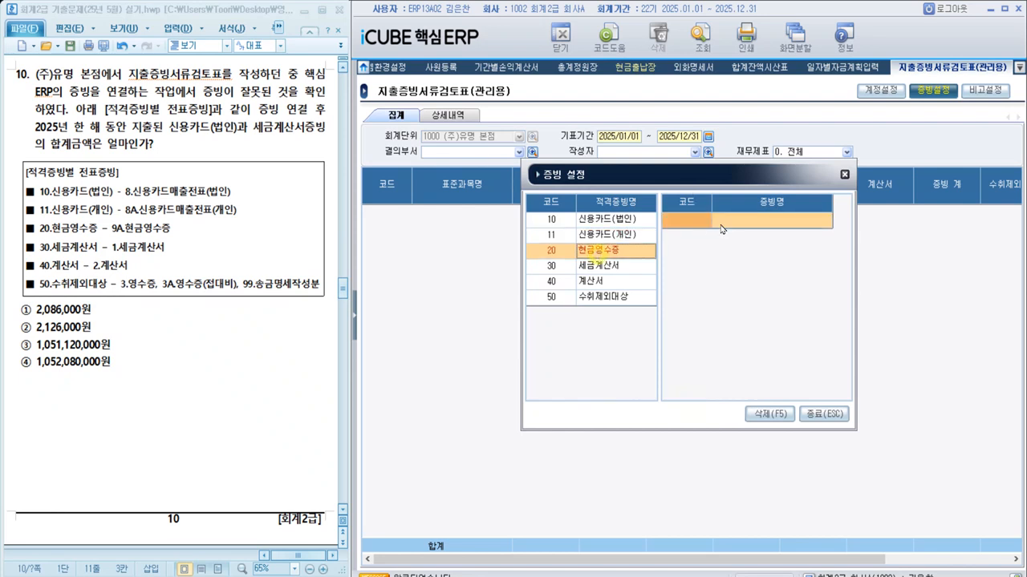
double_click(683, 224)
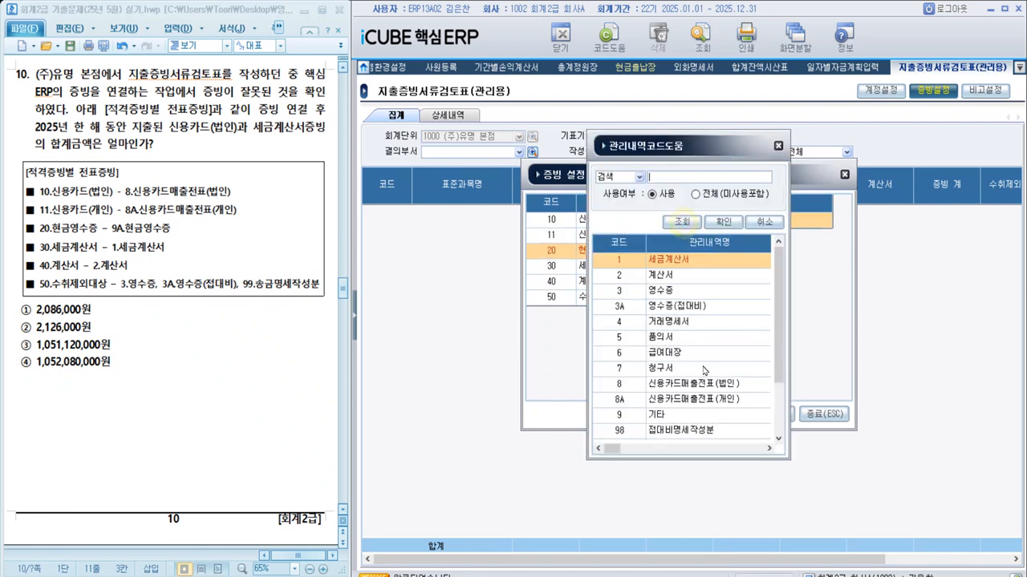
click(673, 430)
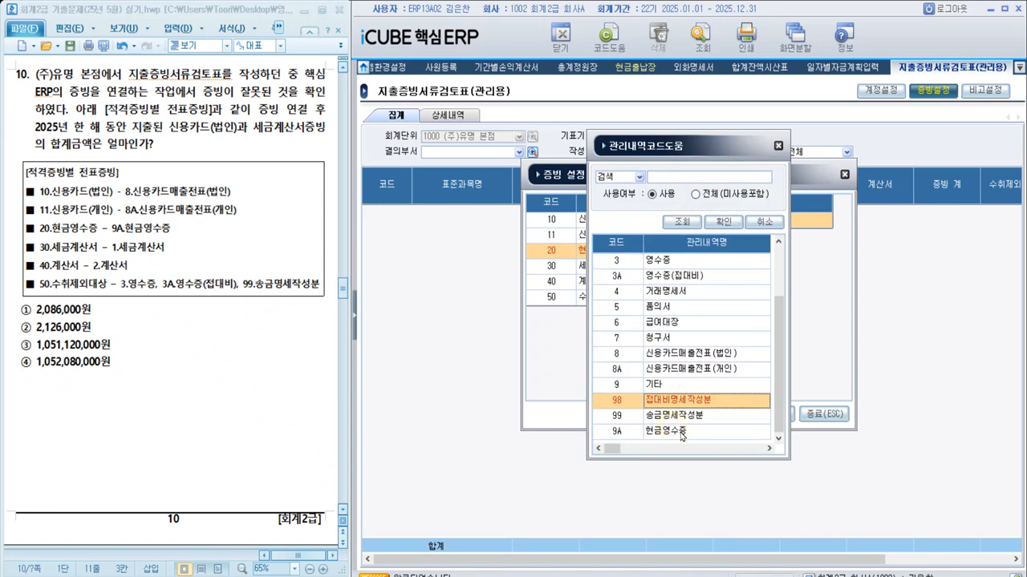
double_click(674, 432)
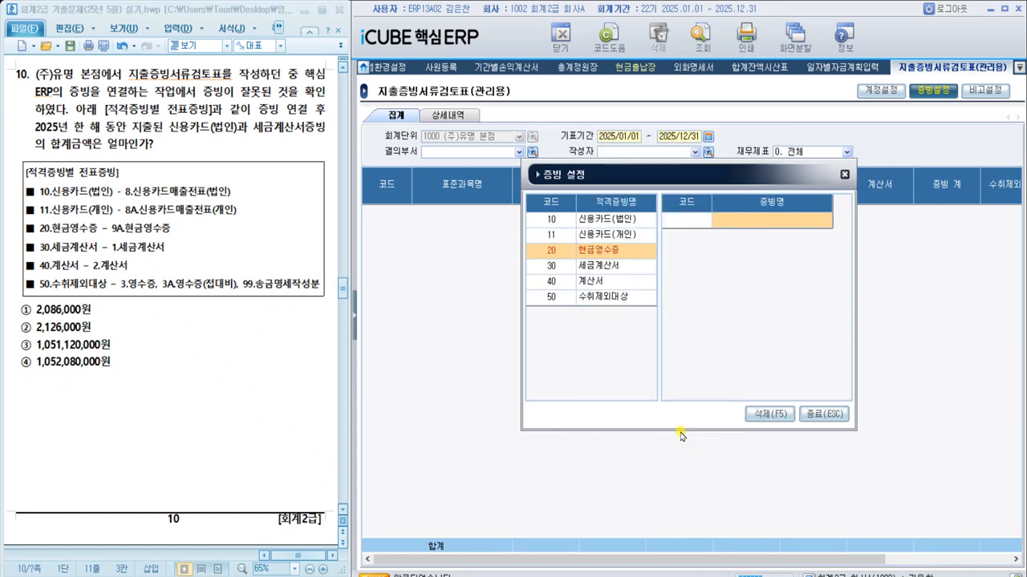
Assign voucher evidence 1 세금계산서 to 30 세금계산서 in the evidence settings
click(609, 266)
double_click(701, 224)
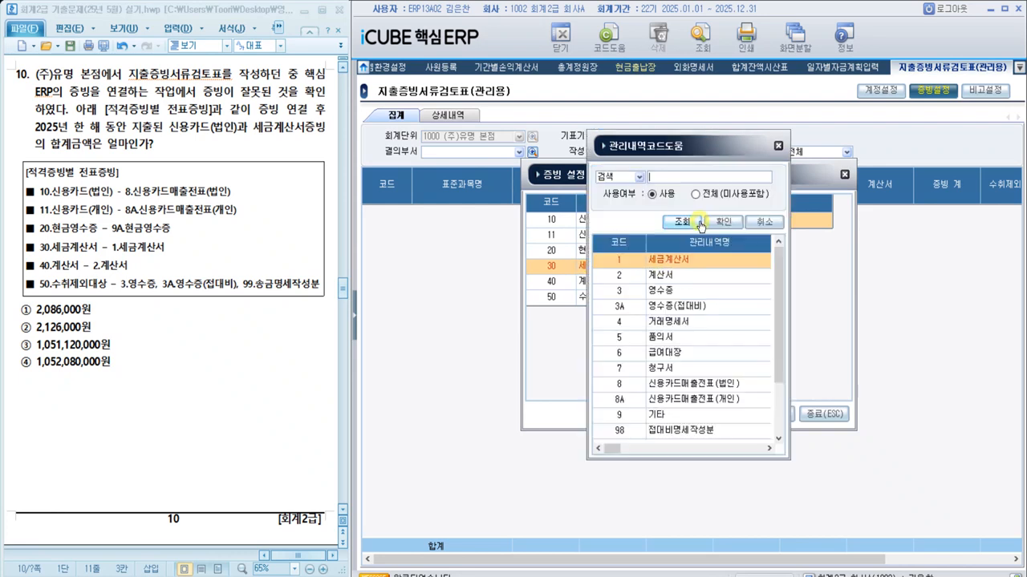
double_click(619, 259)
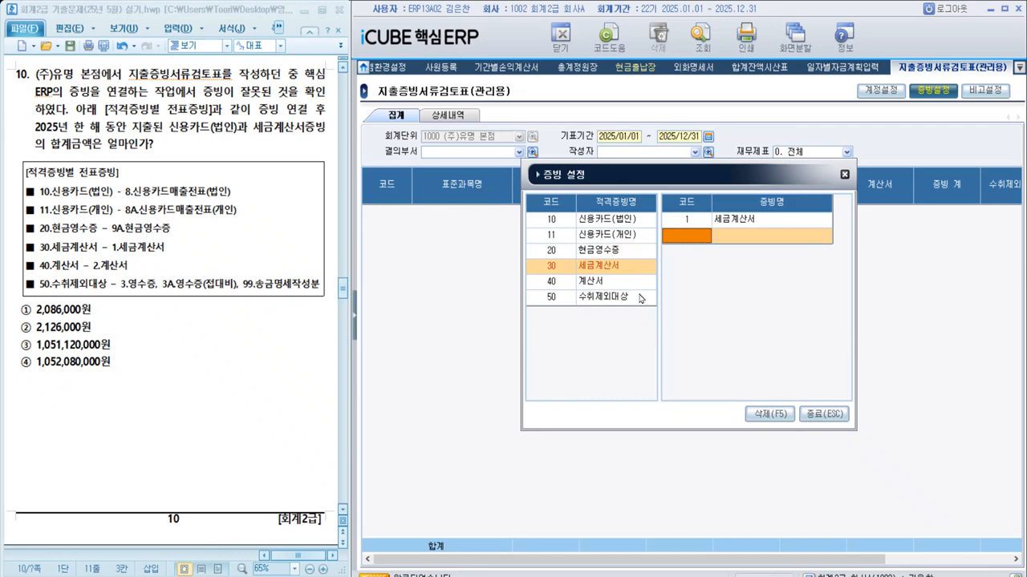
Assign voucher evidence 2 계산서 to 40 계산서, check the entries under 50 수취제외대상, and close the evidence settings
click(625, 284)
double_click(686, 228)
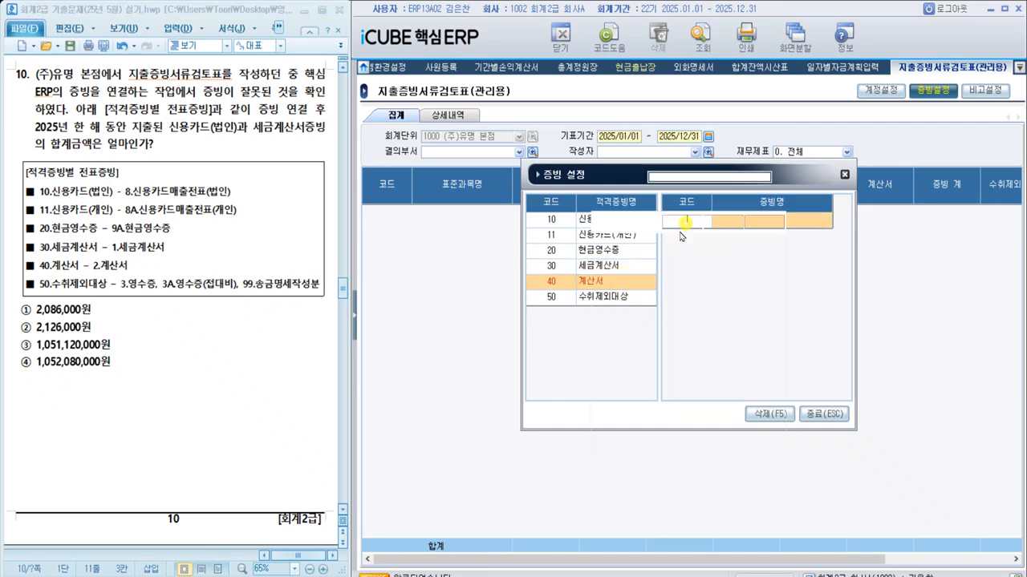
double_click(680, 276)
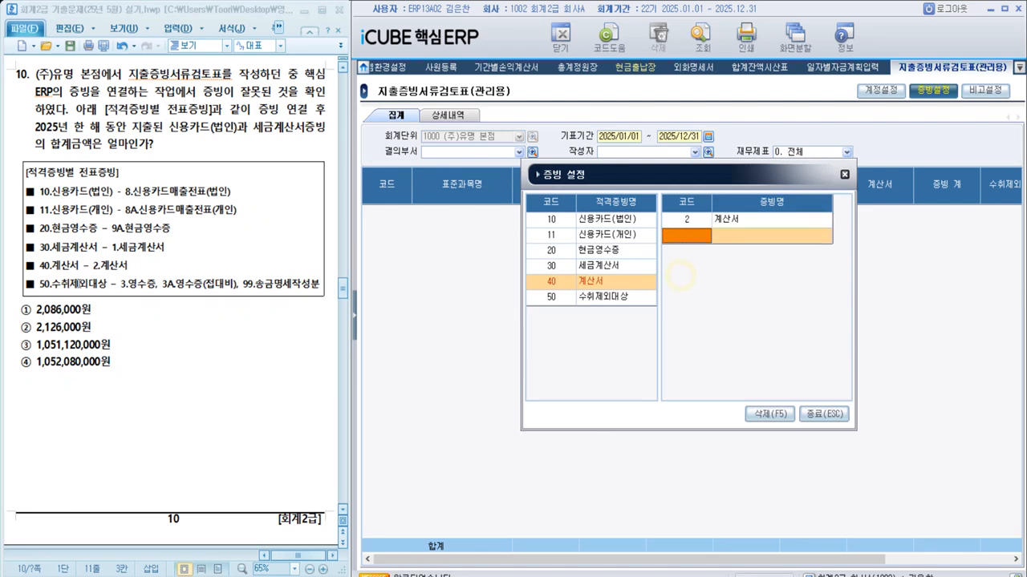
click(571, 300)
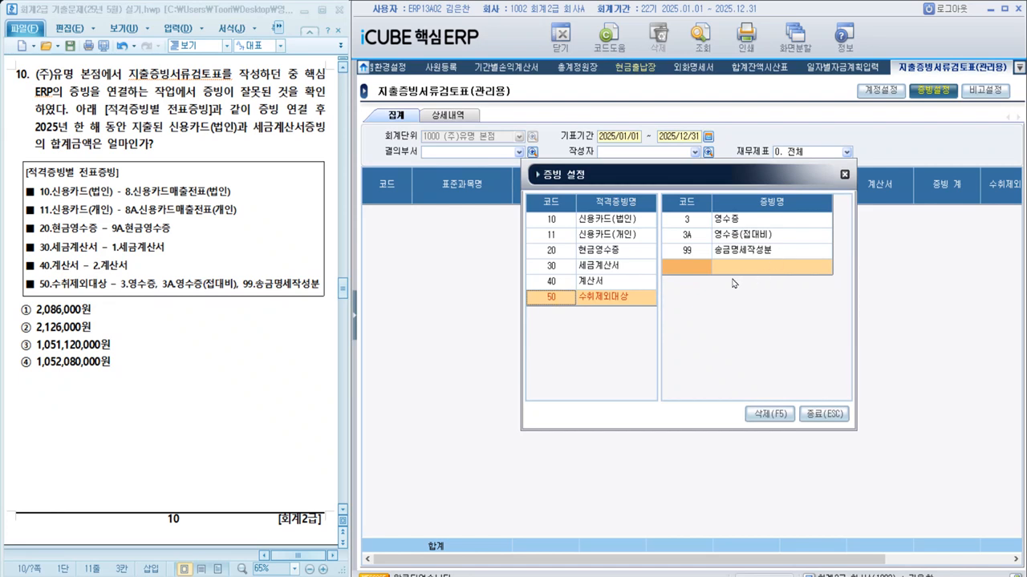
click(810, 414)
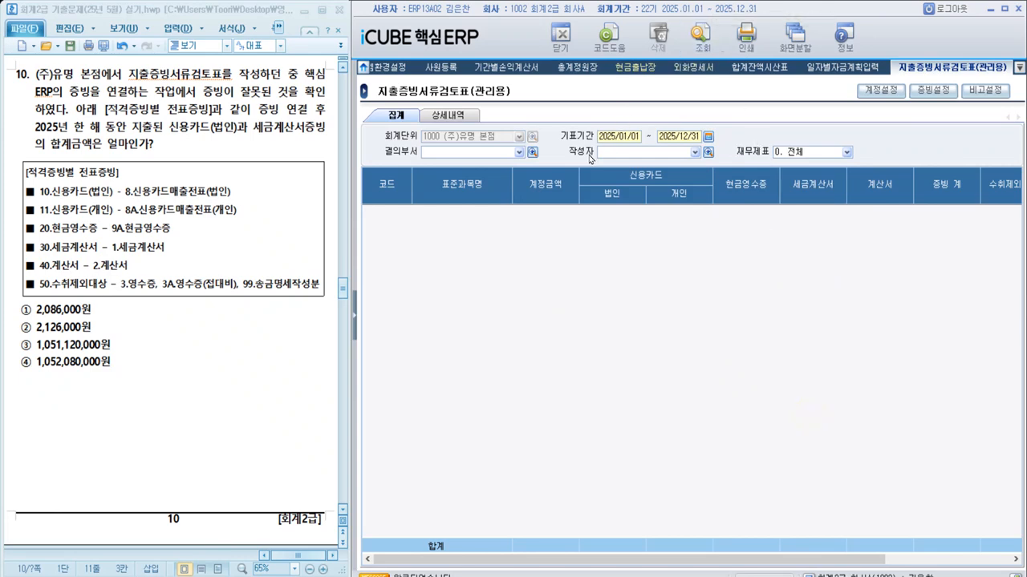
Highlight "2025년 한 해" in question 10 and query the 지출증빙서류검토표 for 2025/01/01 to 2025/12/31
drag(36, 133, 106, 131)
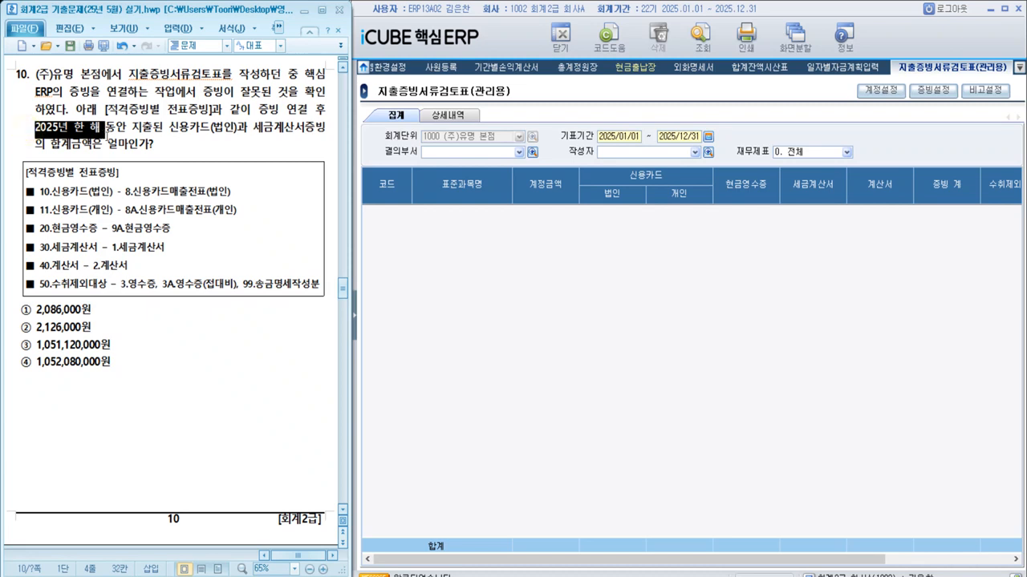
click(492, 293)
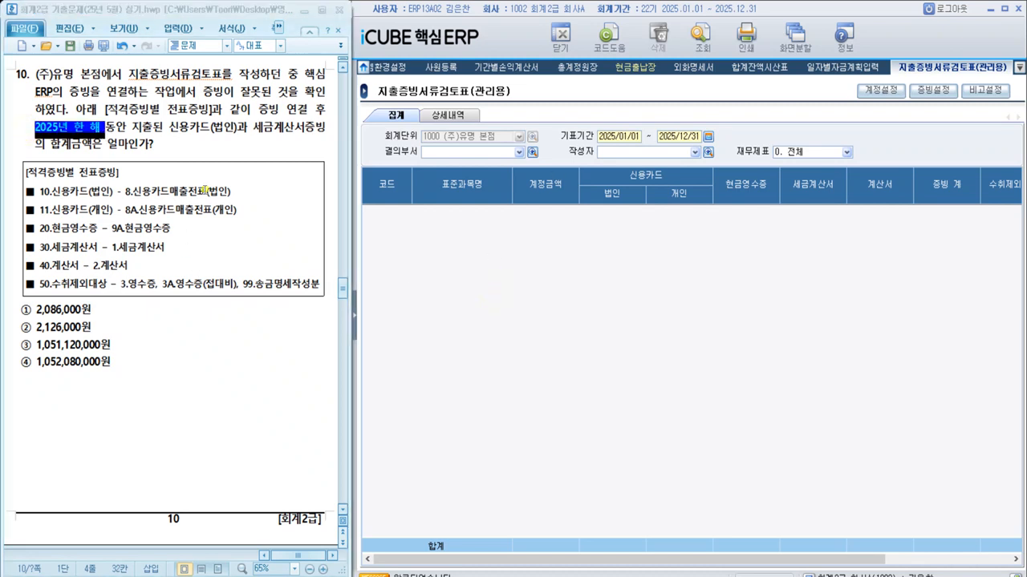
click(697, 36)
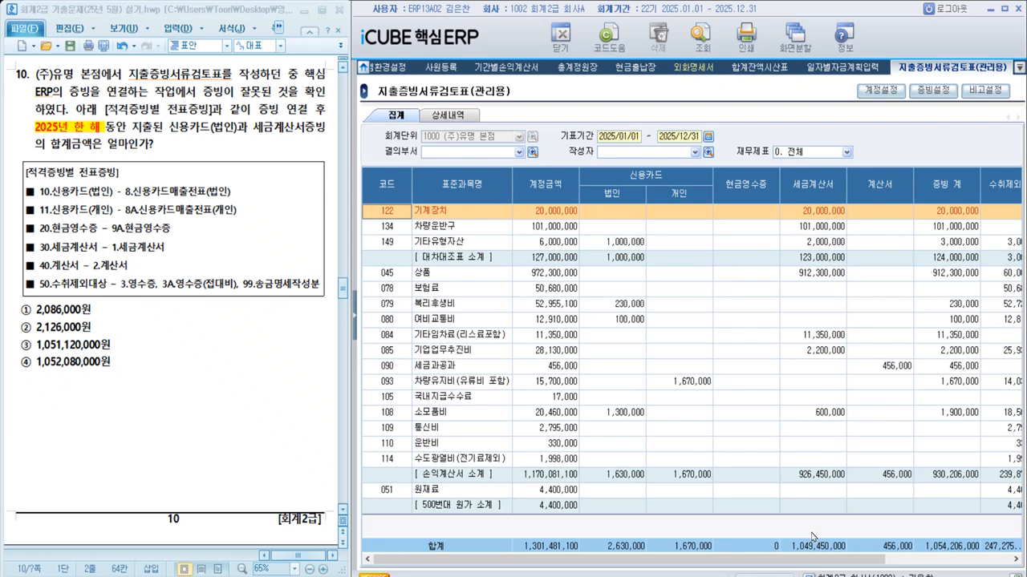
Write "신용카드(법인) 2,630,000 + 세금계산서 1,049,450,000 =" below question 10's answer choices and open the calculator
click(210, 409)
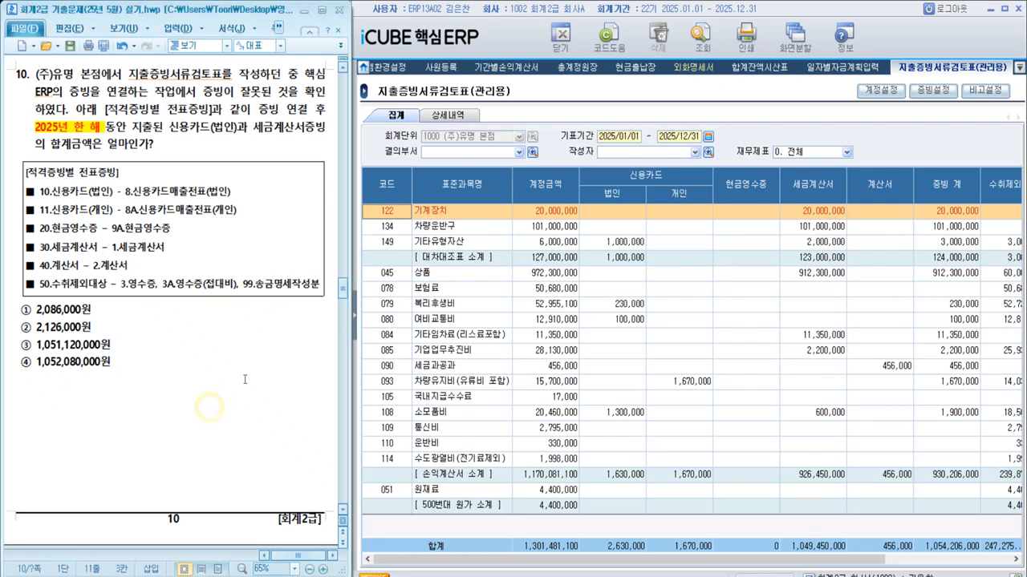
text(신영카드)
key(BackSpace)
key(BackSpace)
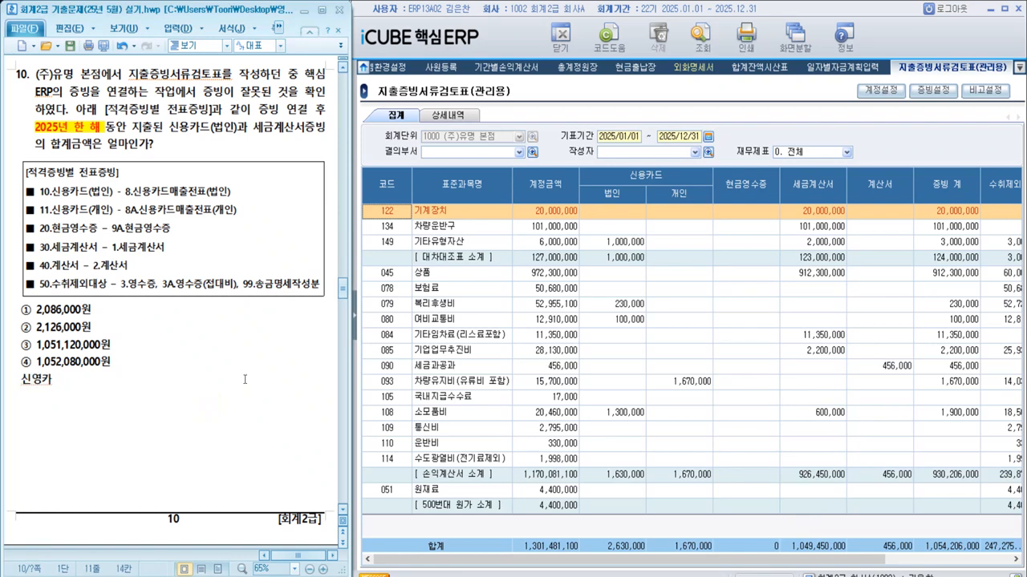
key(BackSpace)
key(BackSpace)
key(BackSpace)
text(신용카드)
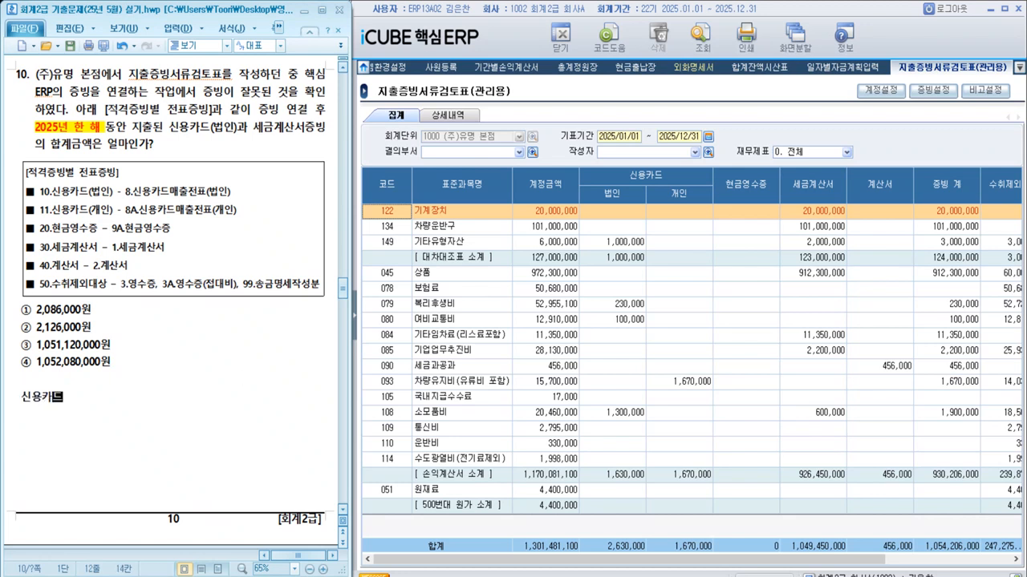
text((법ㅇ)
text())
text( 2,630)
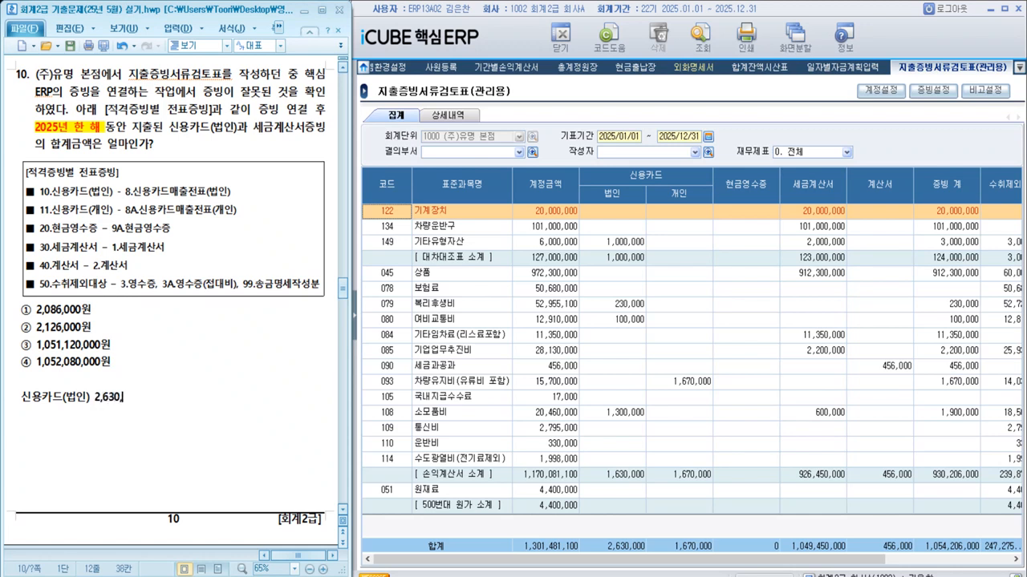
text(,000 + 세그)
text(금계산서)
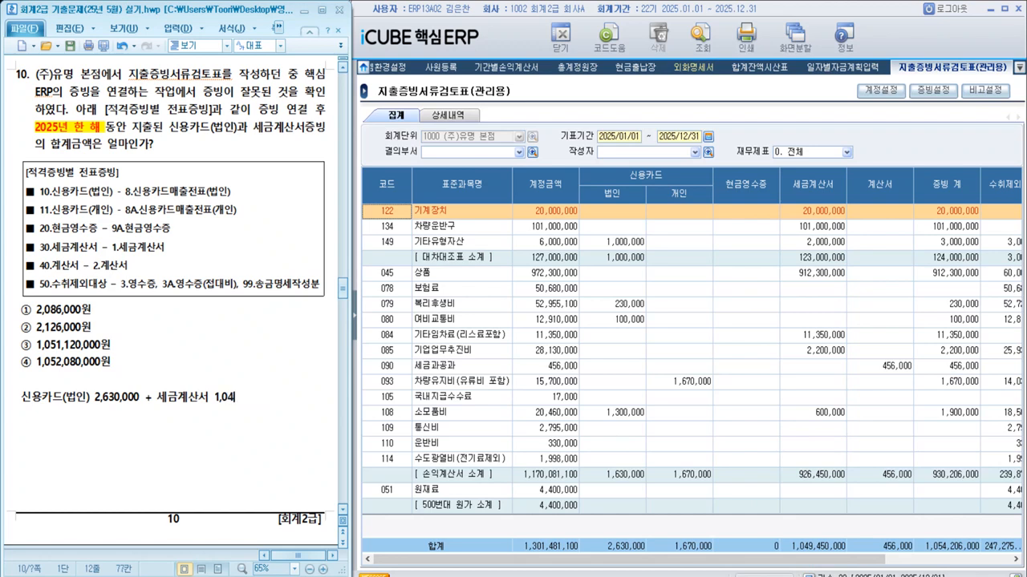
text(1,049,450,000 =)
key(XF86Calculator)
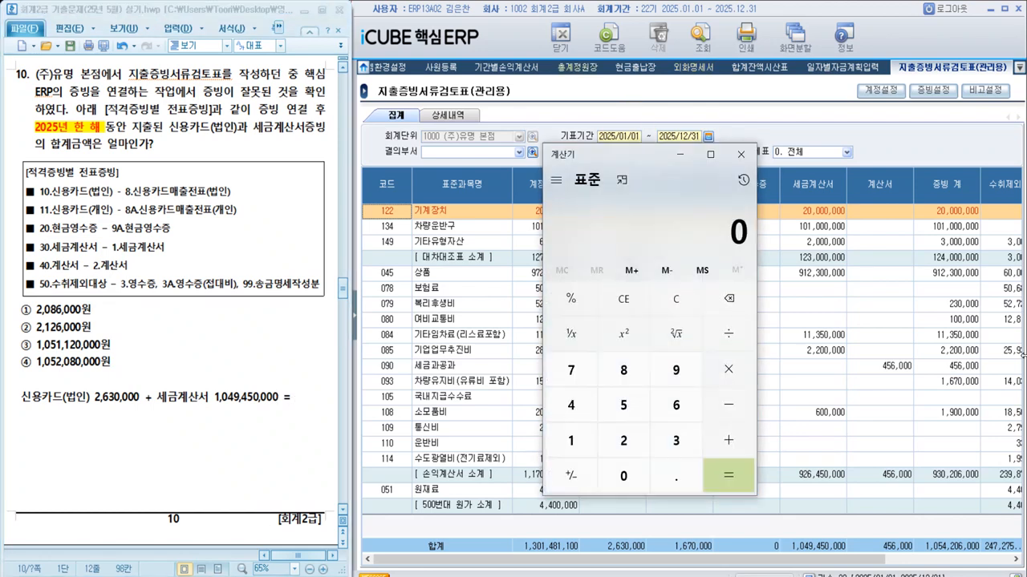
text(2630000 + )
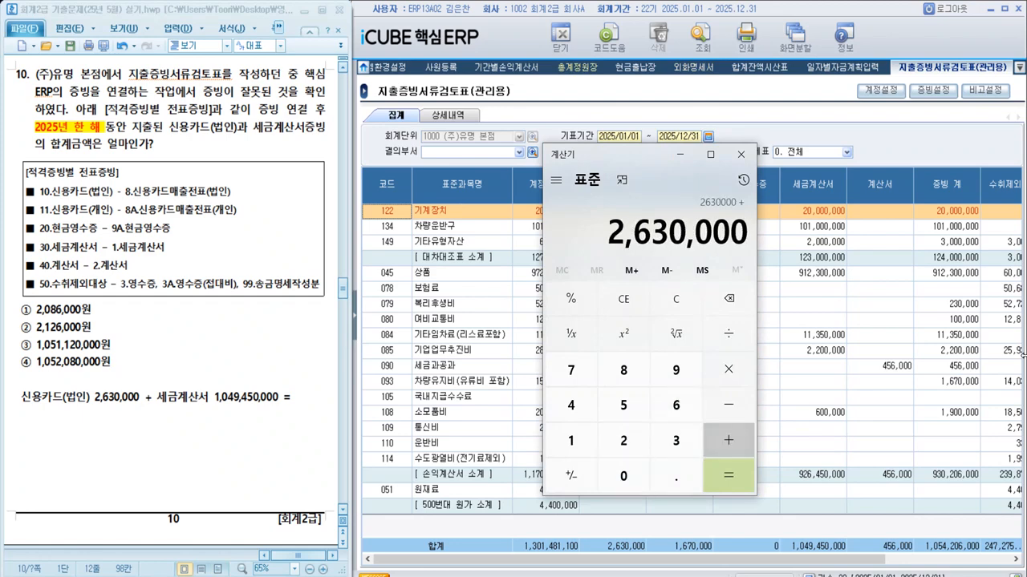
text(104,945,000)
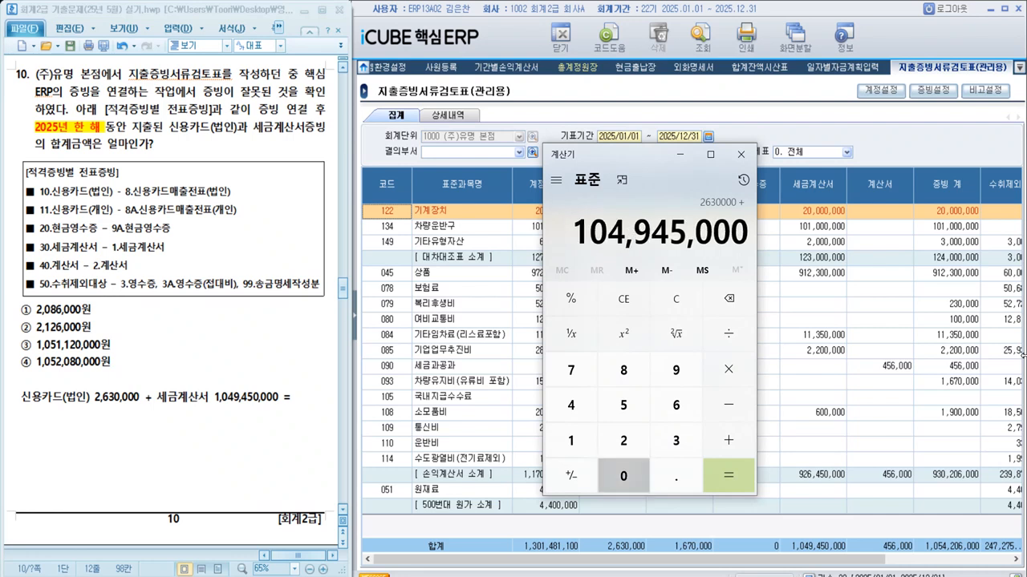
key(Return)
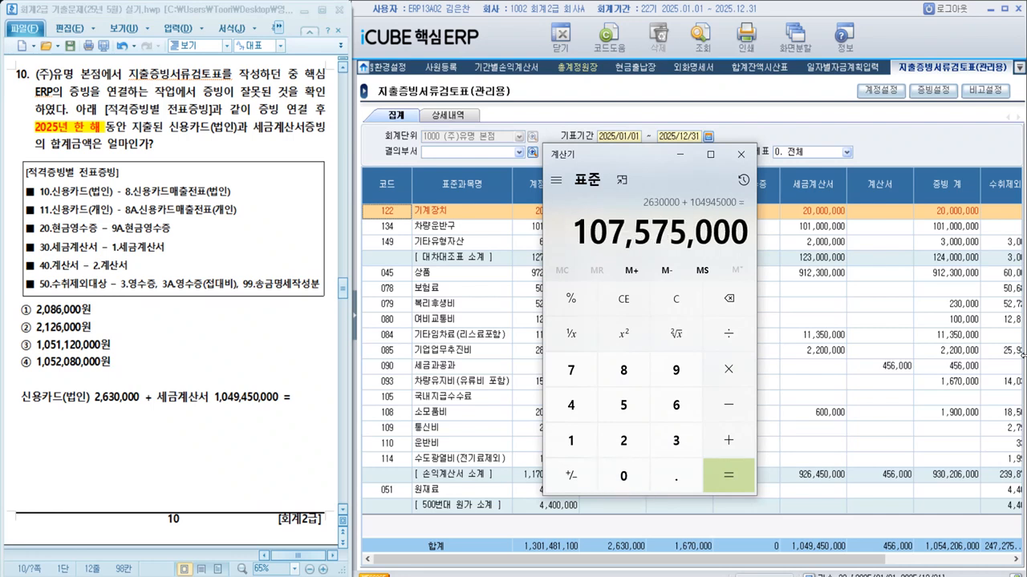
click(306, 399)
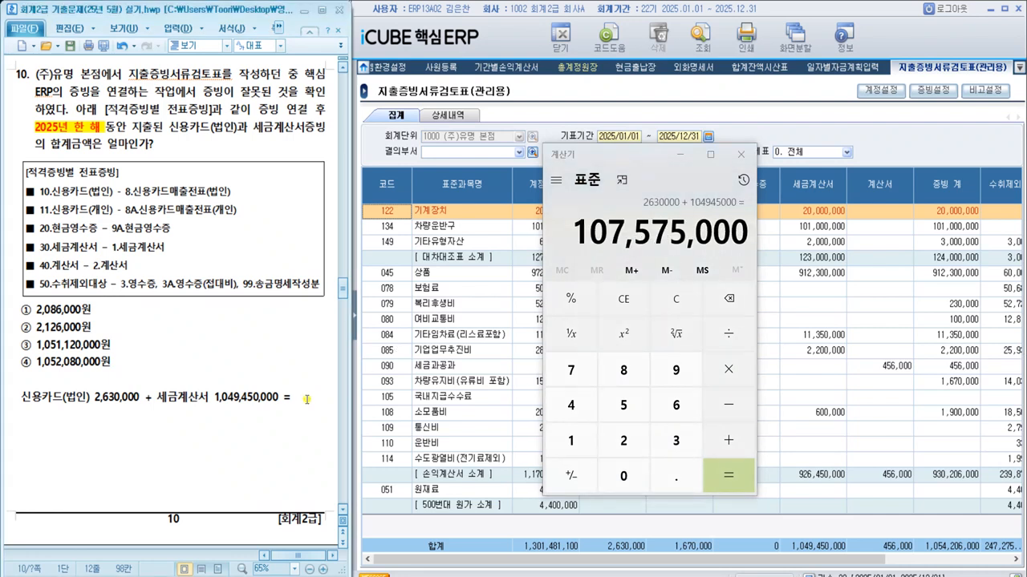
text(1)
key(BackSpace)
Clear the calculator and add 2,630,000 and 1,049,450,000
click(676, 299)
text(2630000)
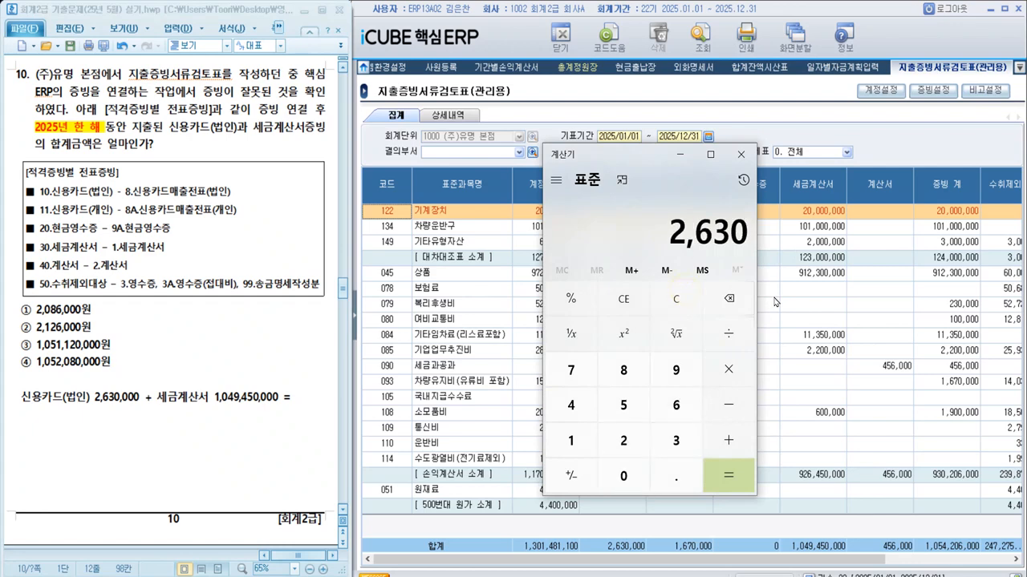
key(plus)
text(1,049,)
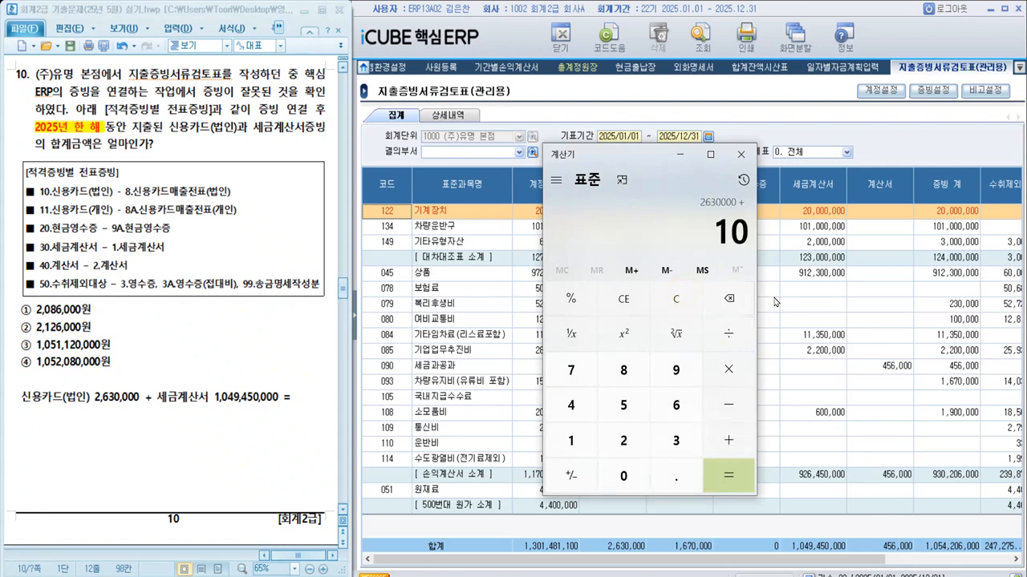
text(450,000)
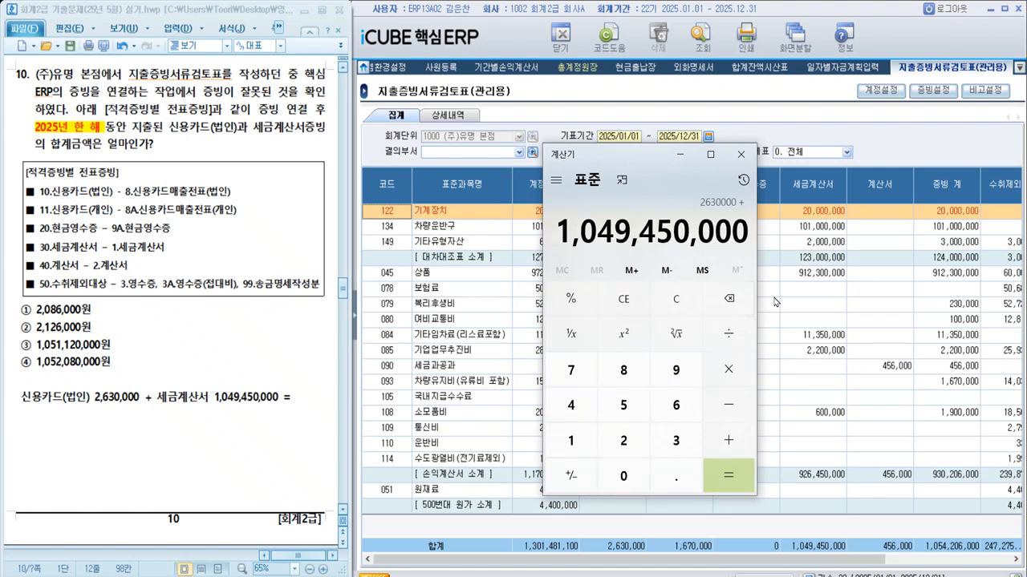
key(Return)
Complete the calculation note under question 10 with the sum 1,052,080,000
click(301, 399)
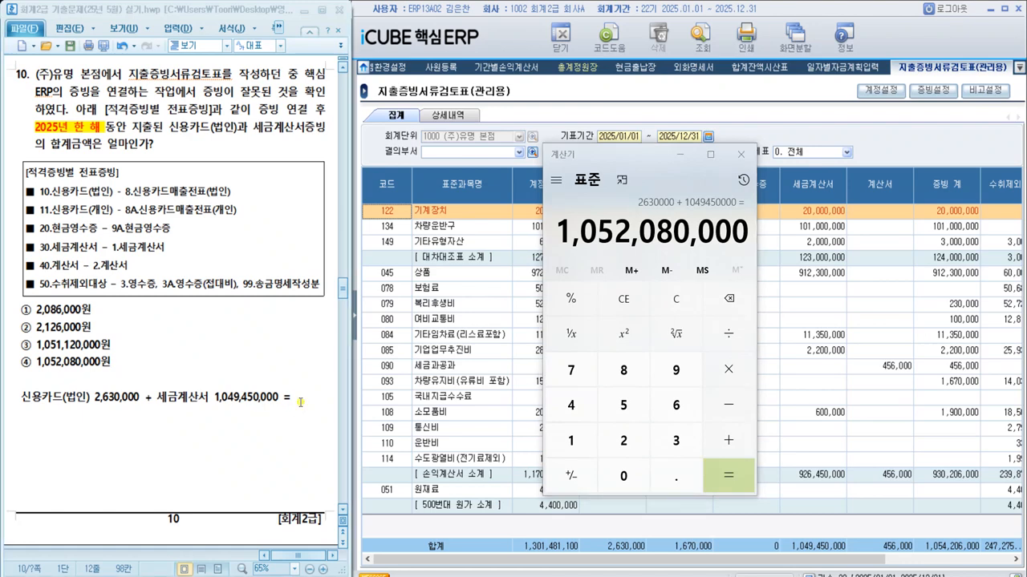
text(1)
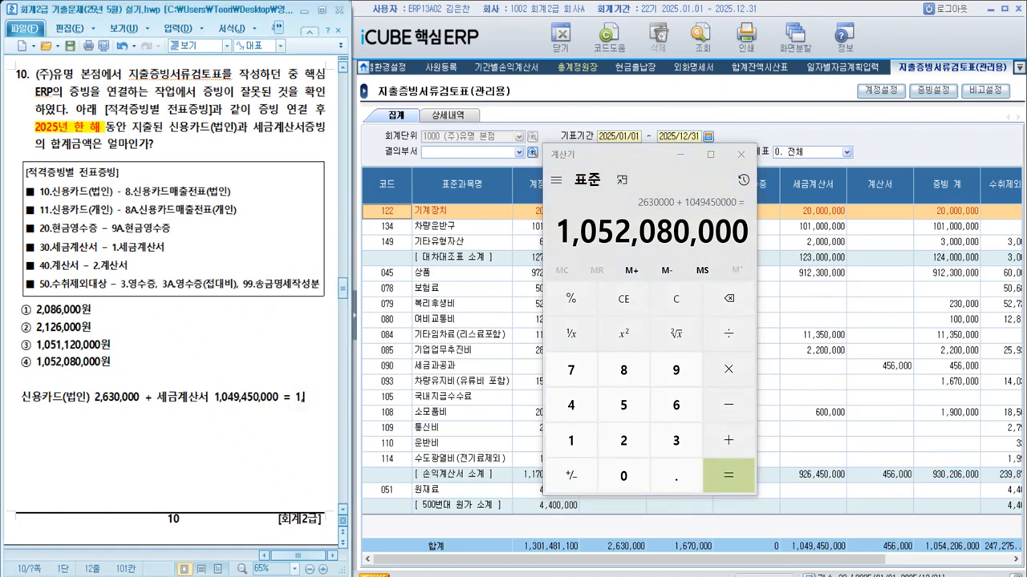
text(,052,080)
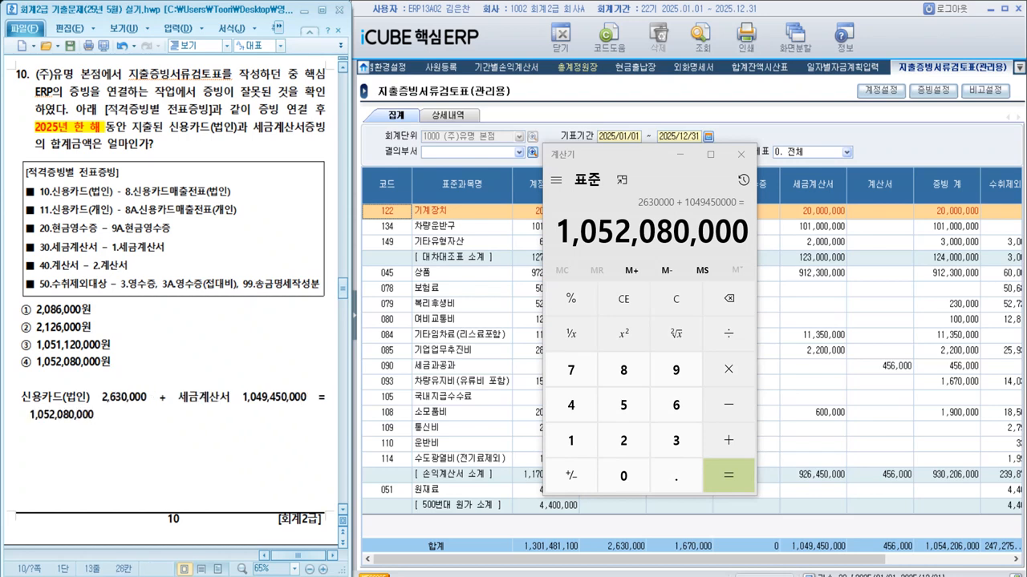
Highlight answer choice ④ 1,052,080,000원 of question 10 in the document and close the calculator
drag(13, 368, 111, 368)
key(alt+c)
click(188, 465)
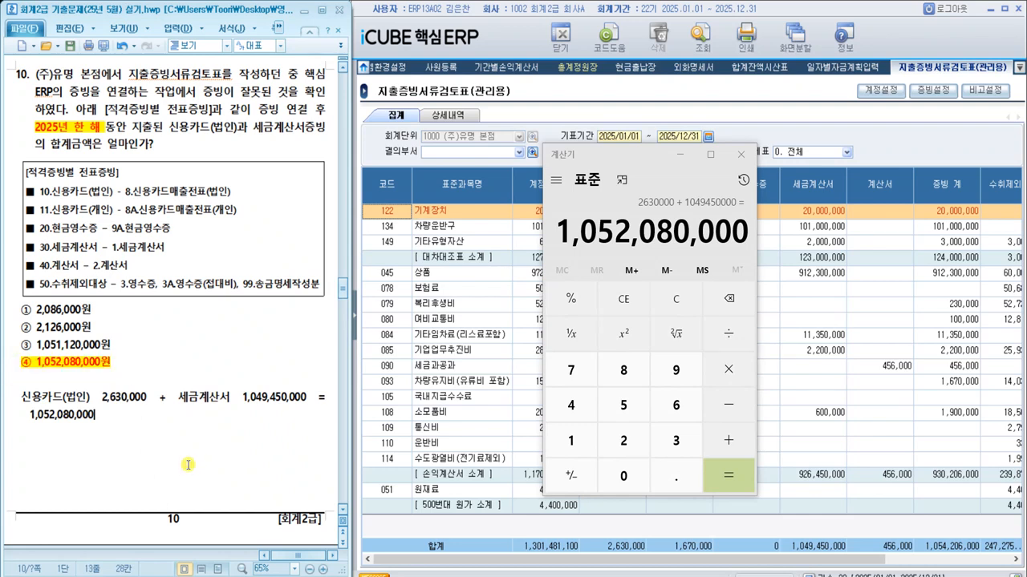
click(739, 155)
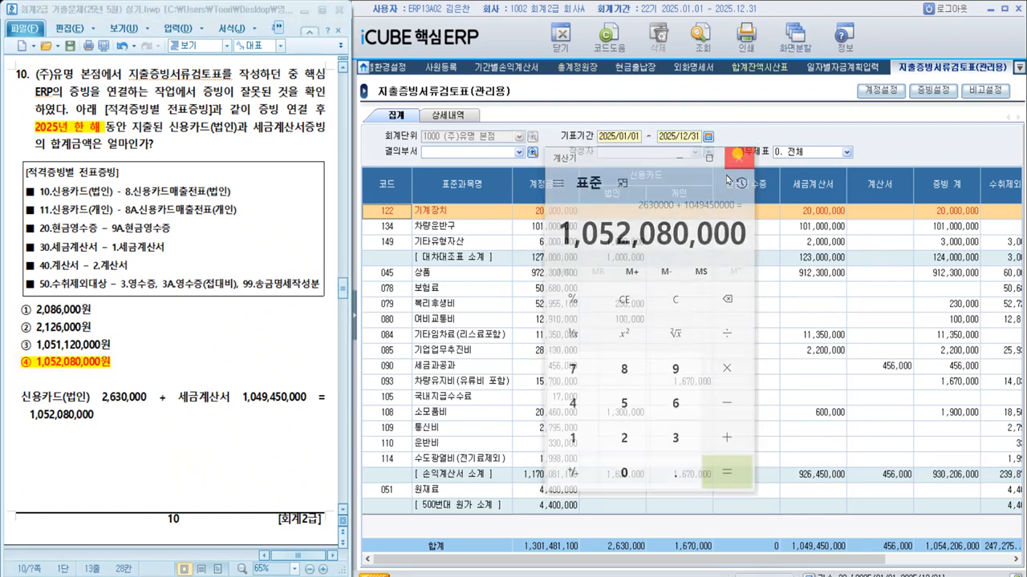